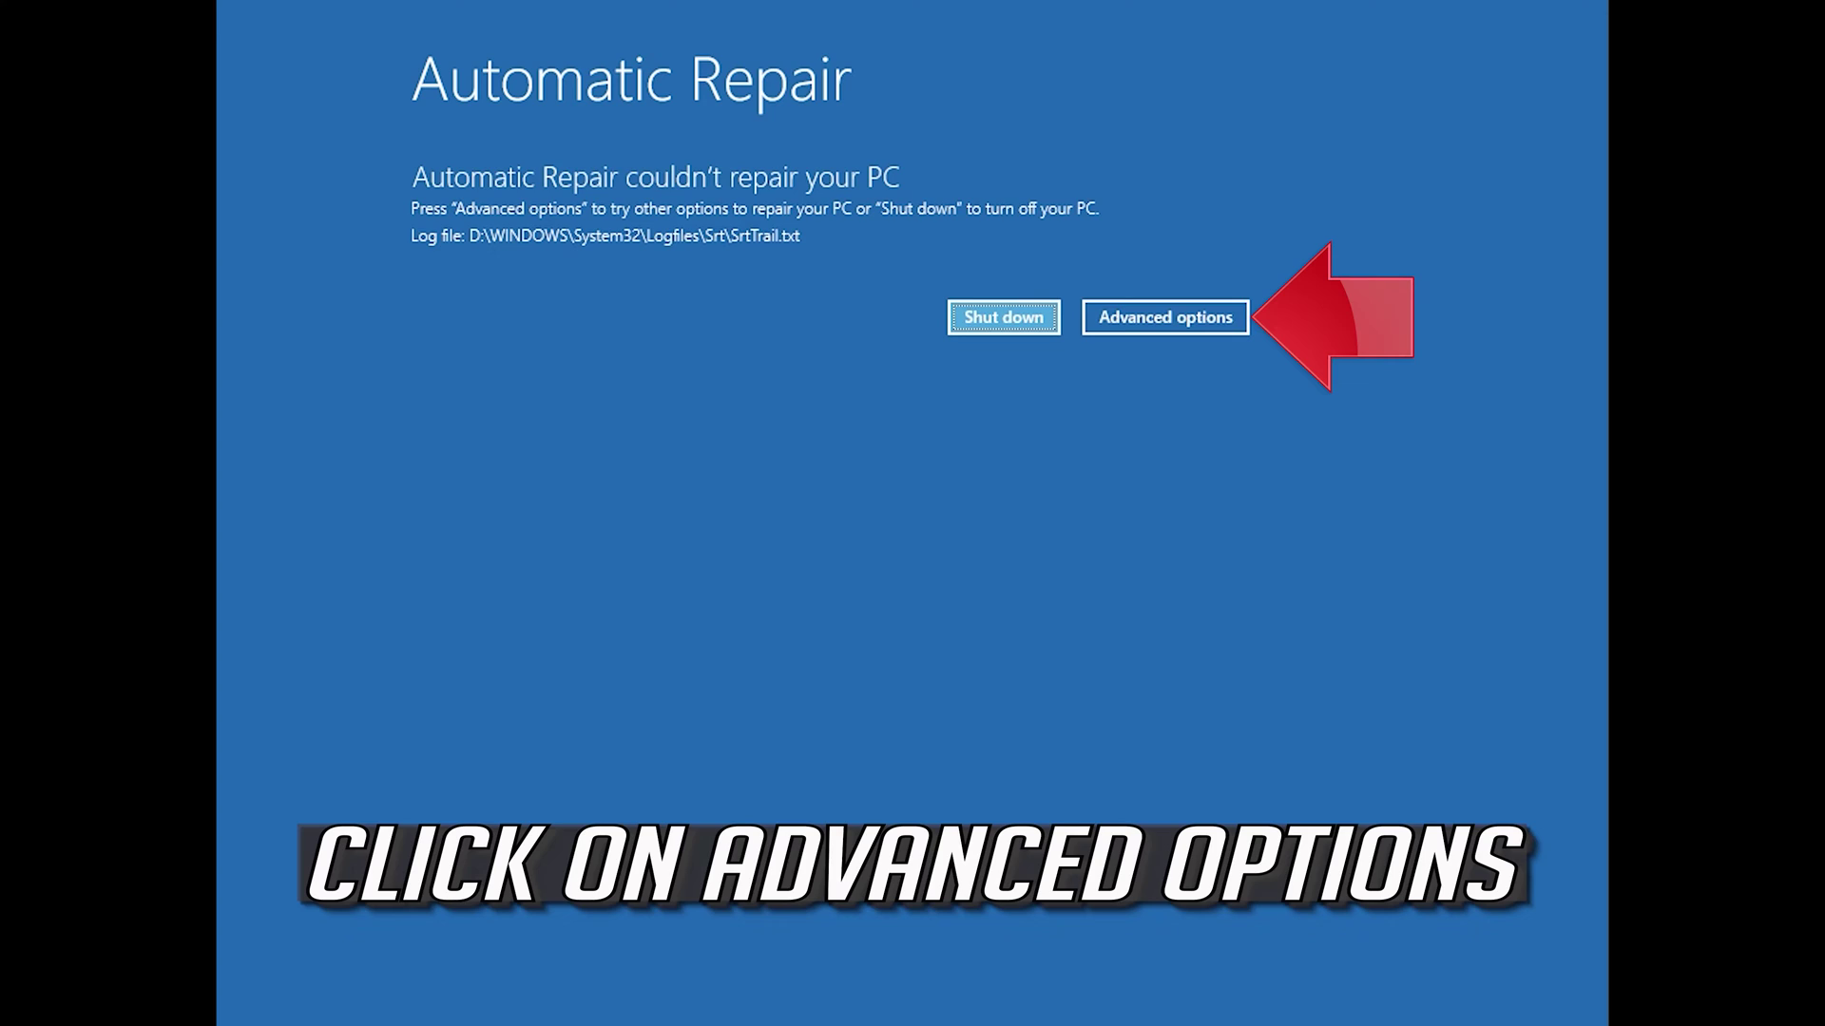
# Step: Start System Restore from the advanced troubleshooting options and continue with the listed account, leaving its password blank
pyautogui.click(1158, 306)
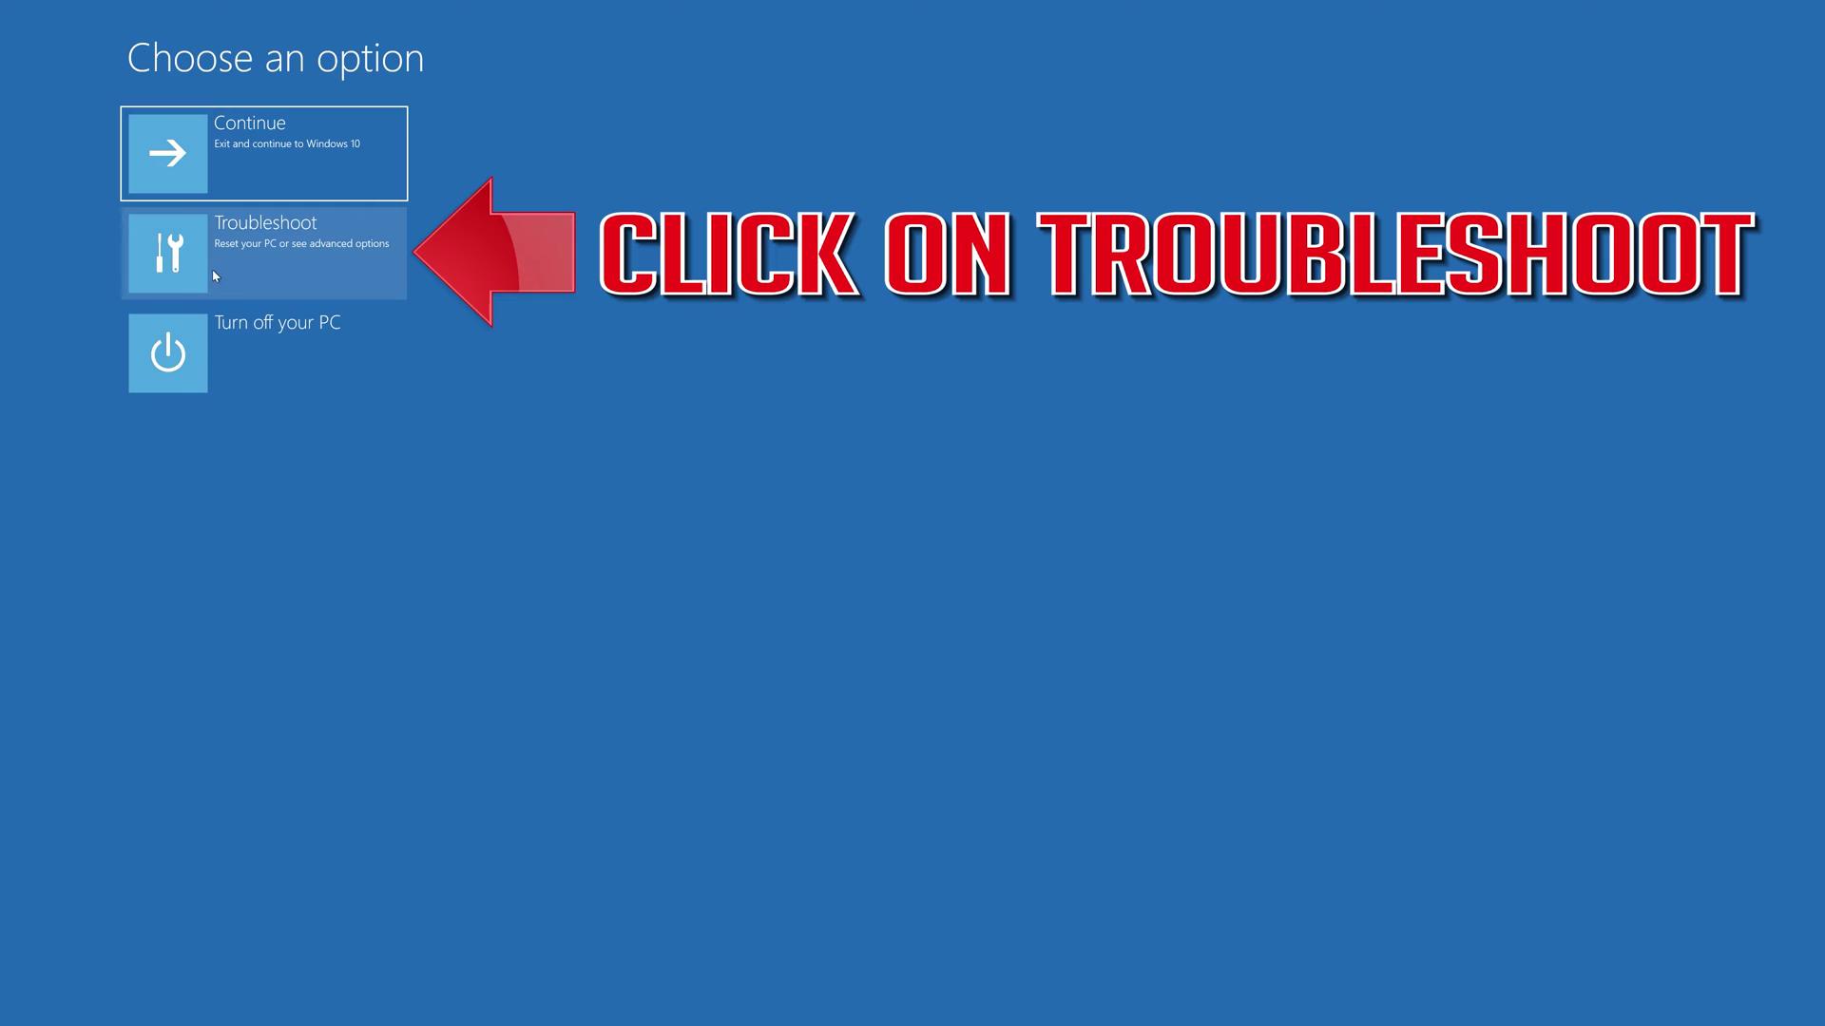
pyautogui.click(271, 270)
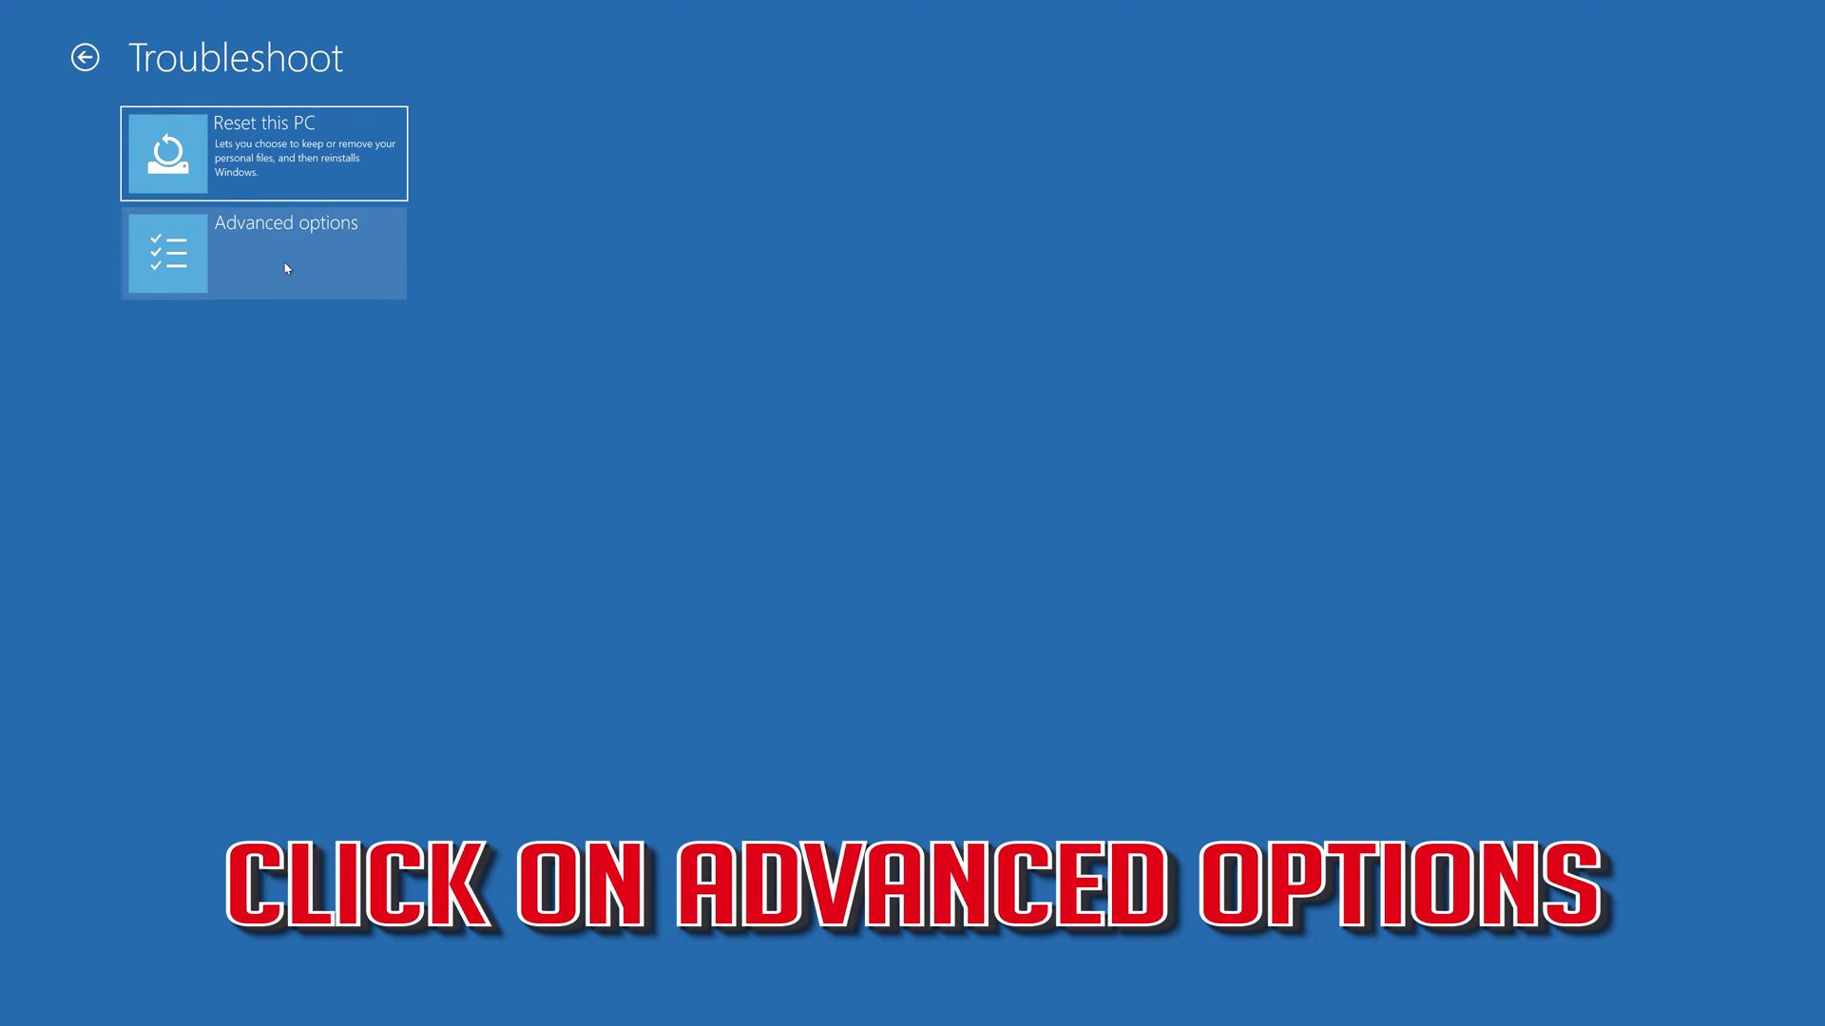
pyautogui.click(287, 269)
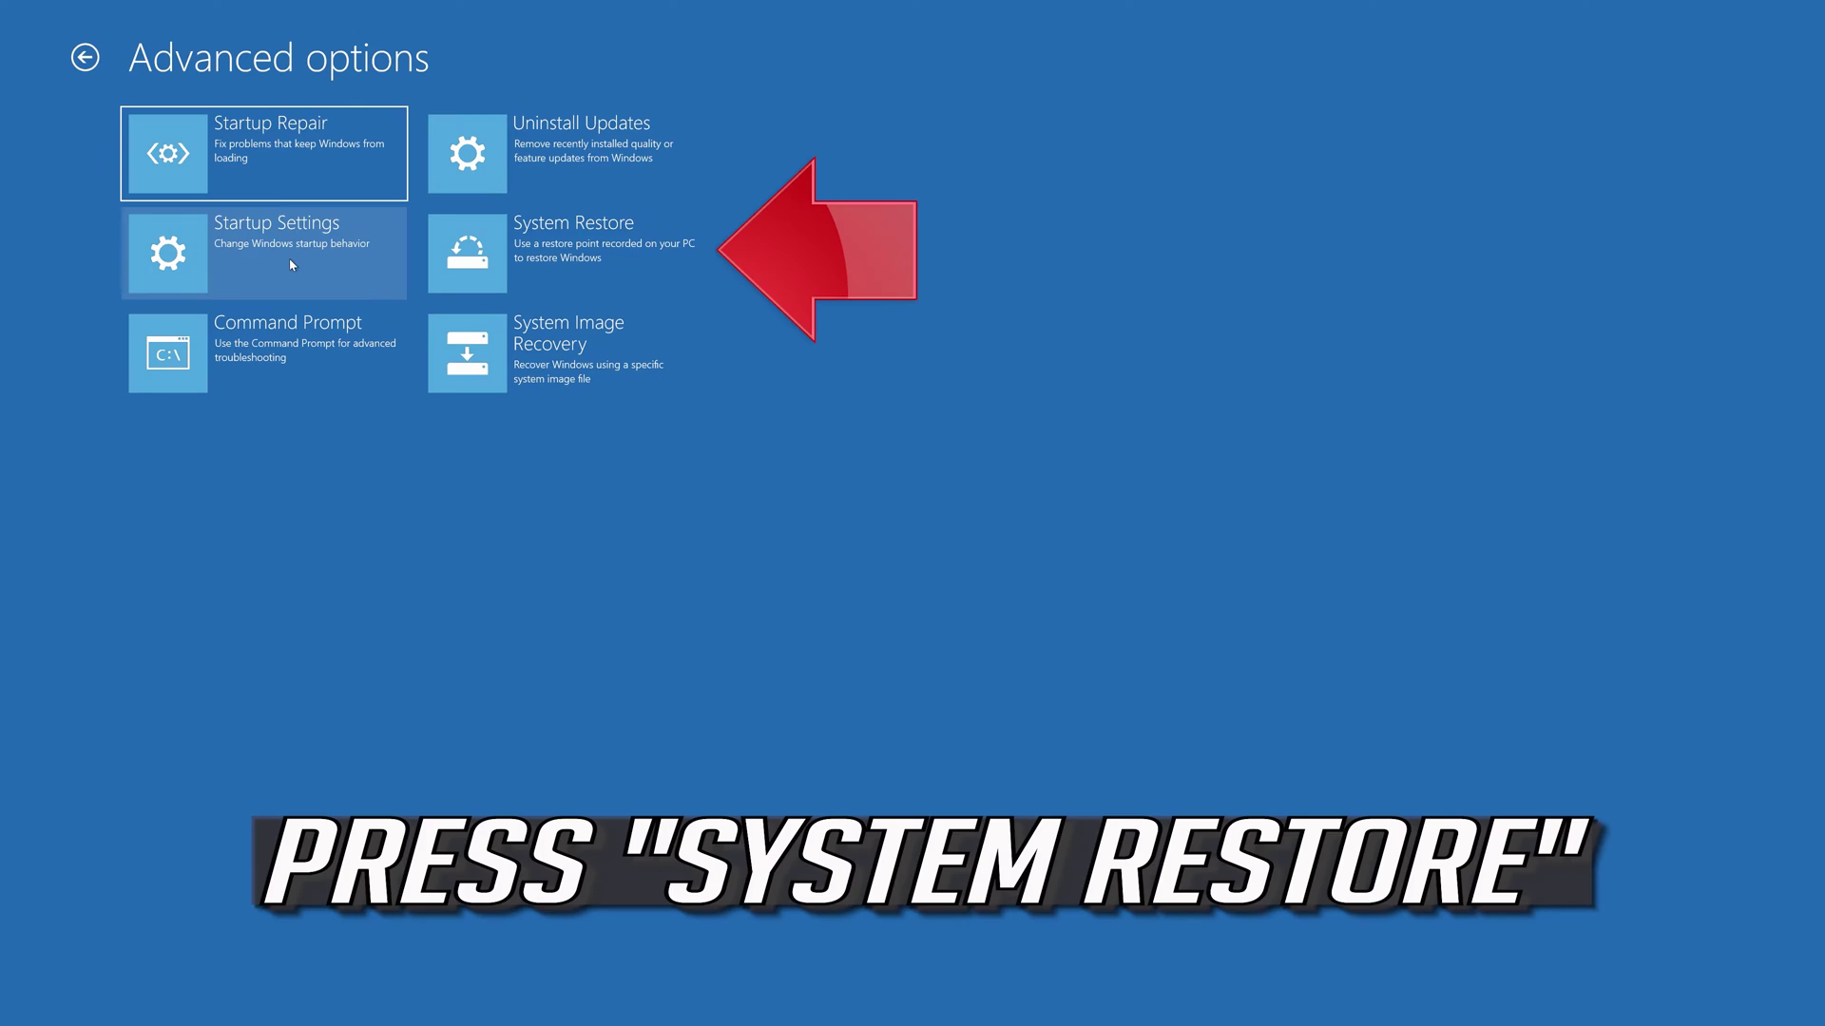
pyautogui.click(599, 278)
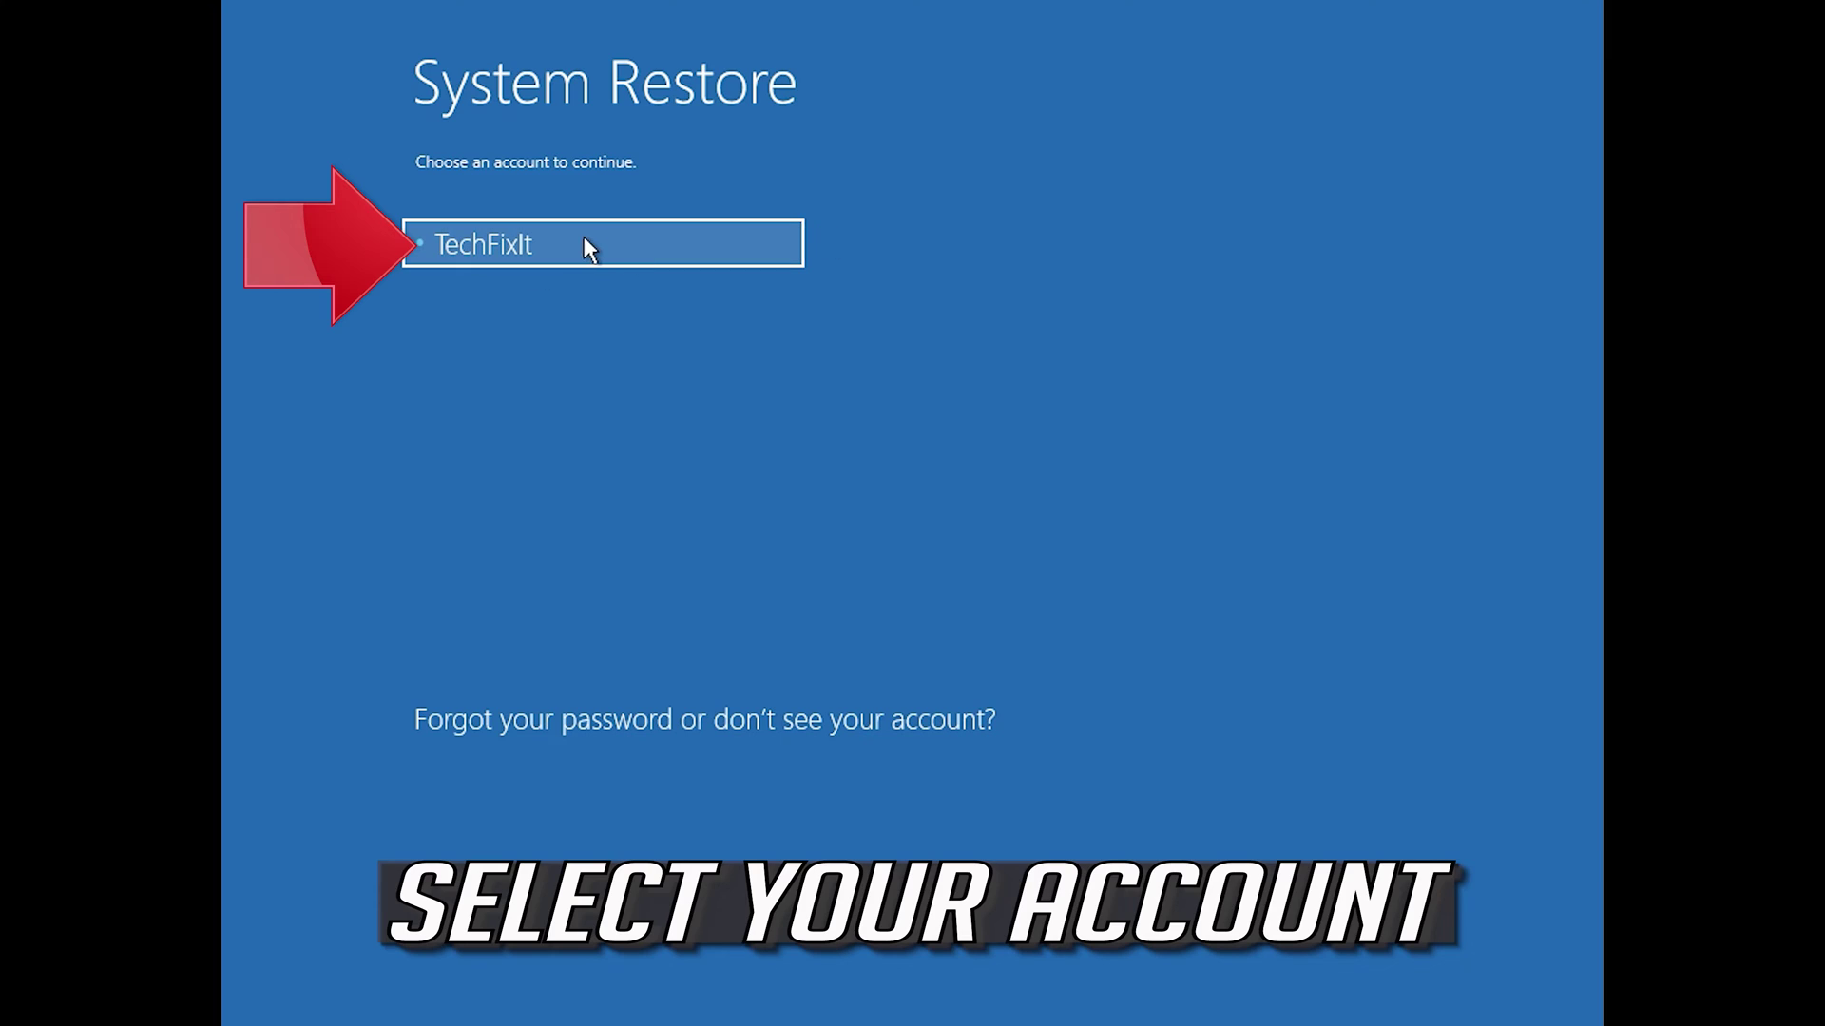
pyautogui.click(622, 243)
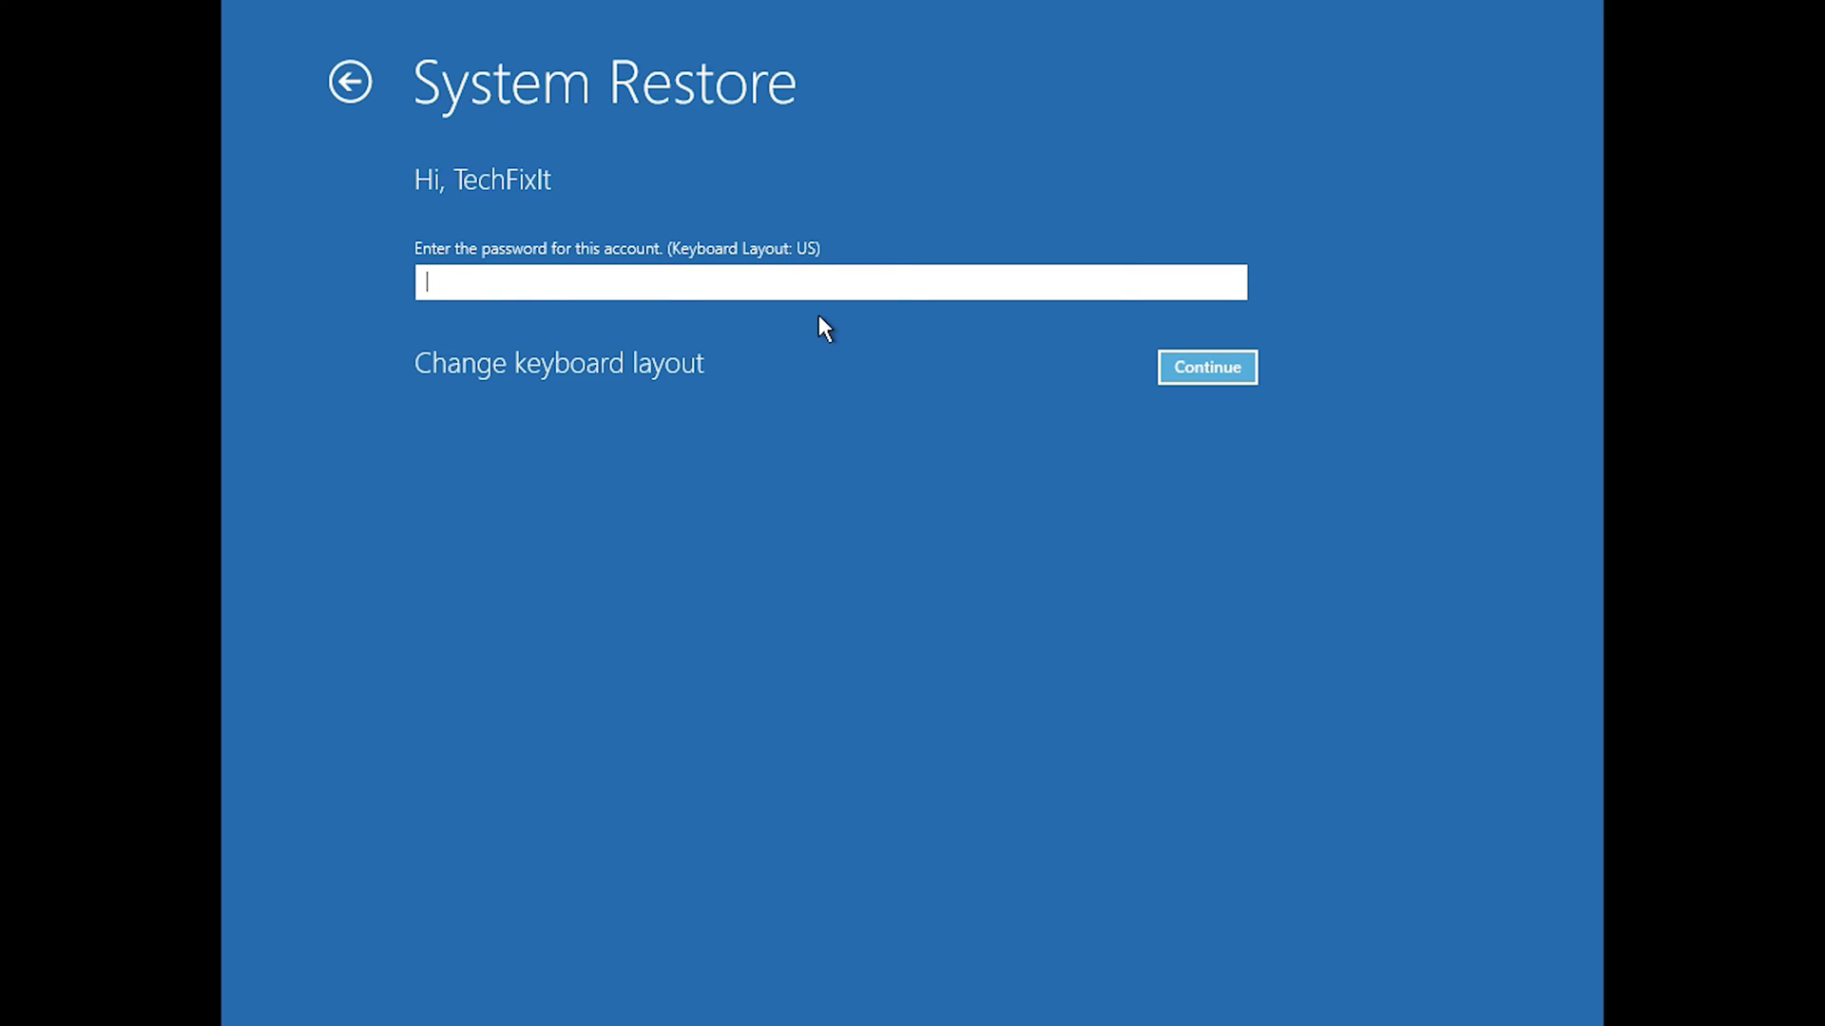
pyautogui.click(1187, 371)
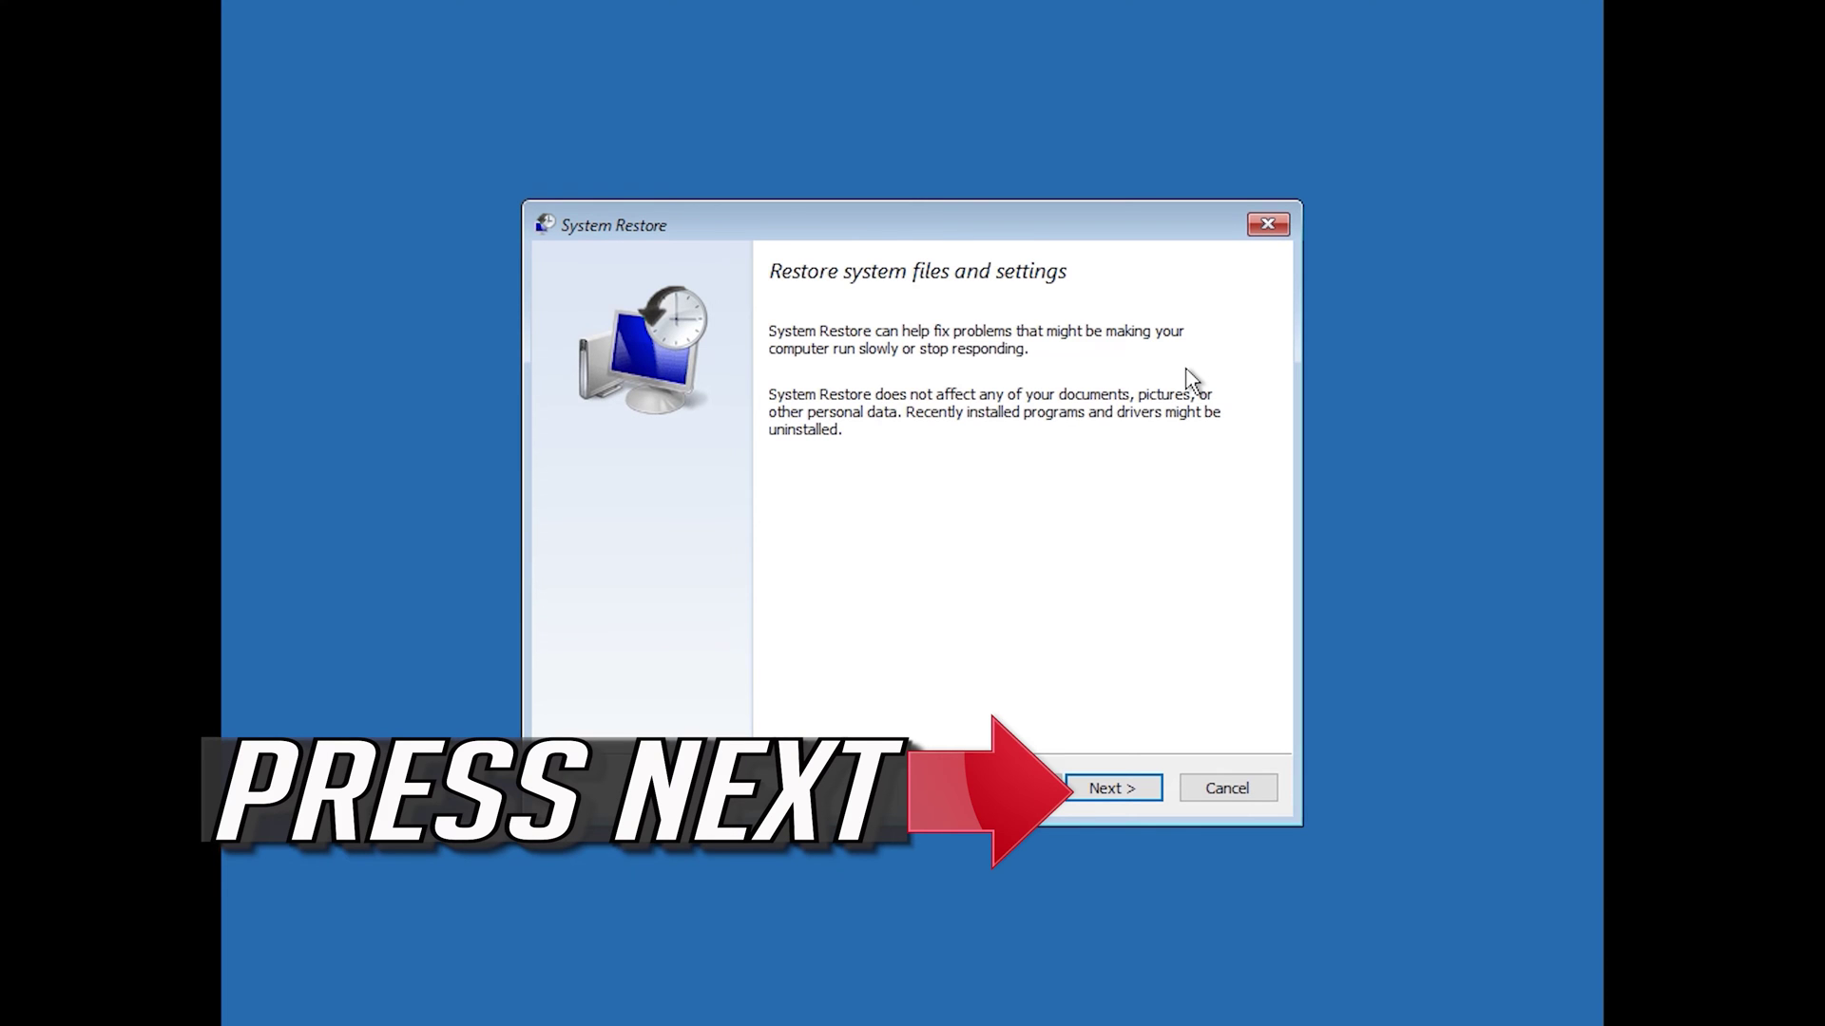
# Step: Restore Windows to the manual restore point of 1/10/2020 12:21:42 AM and restart the PC
pyautogui.click(1110, 789)
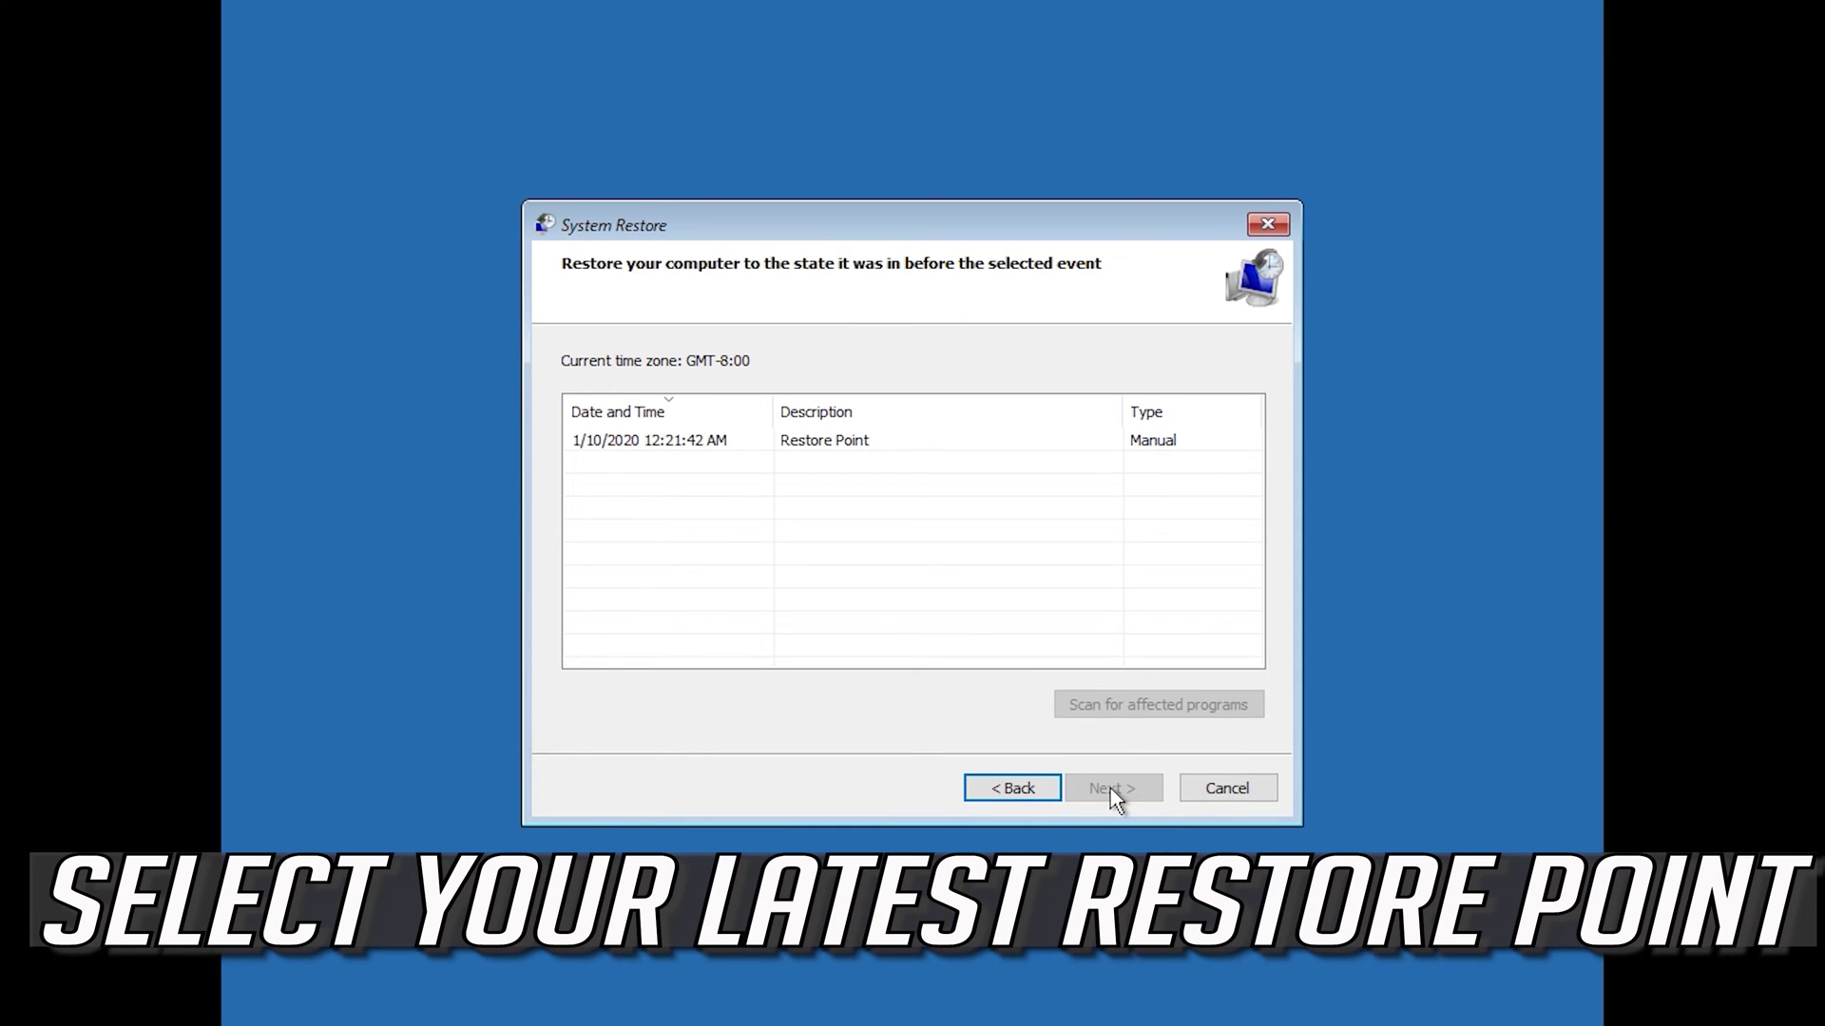
pyautogui.click(629, 440)
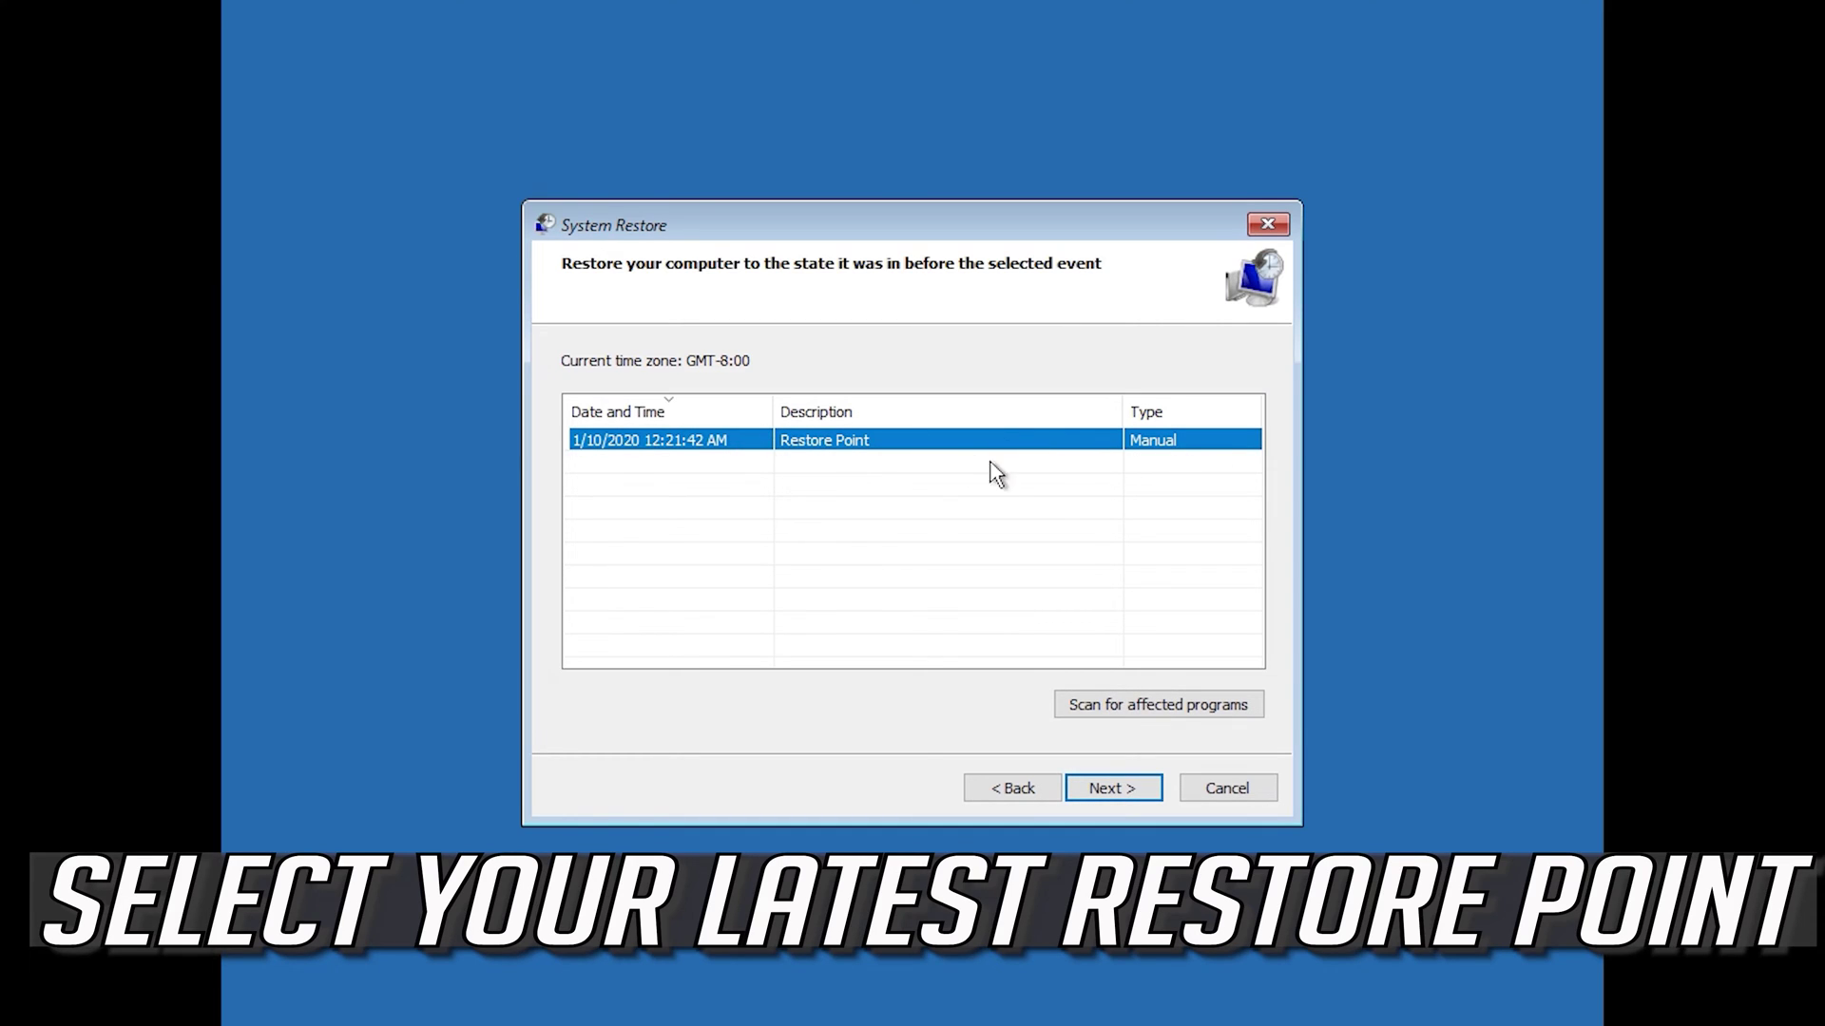
pyautogui.click(1121, 800)
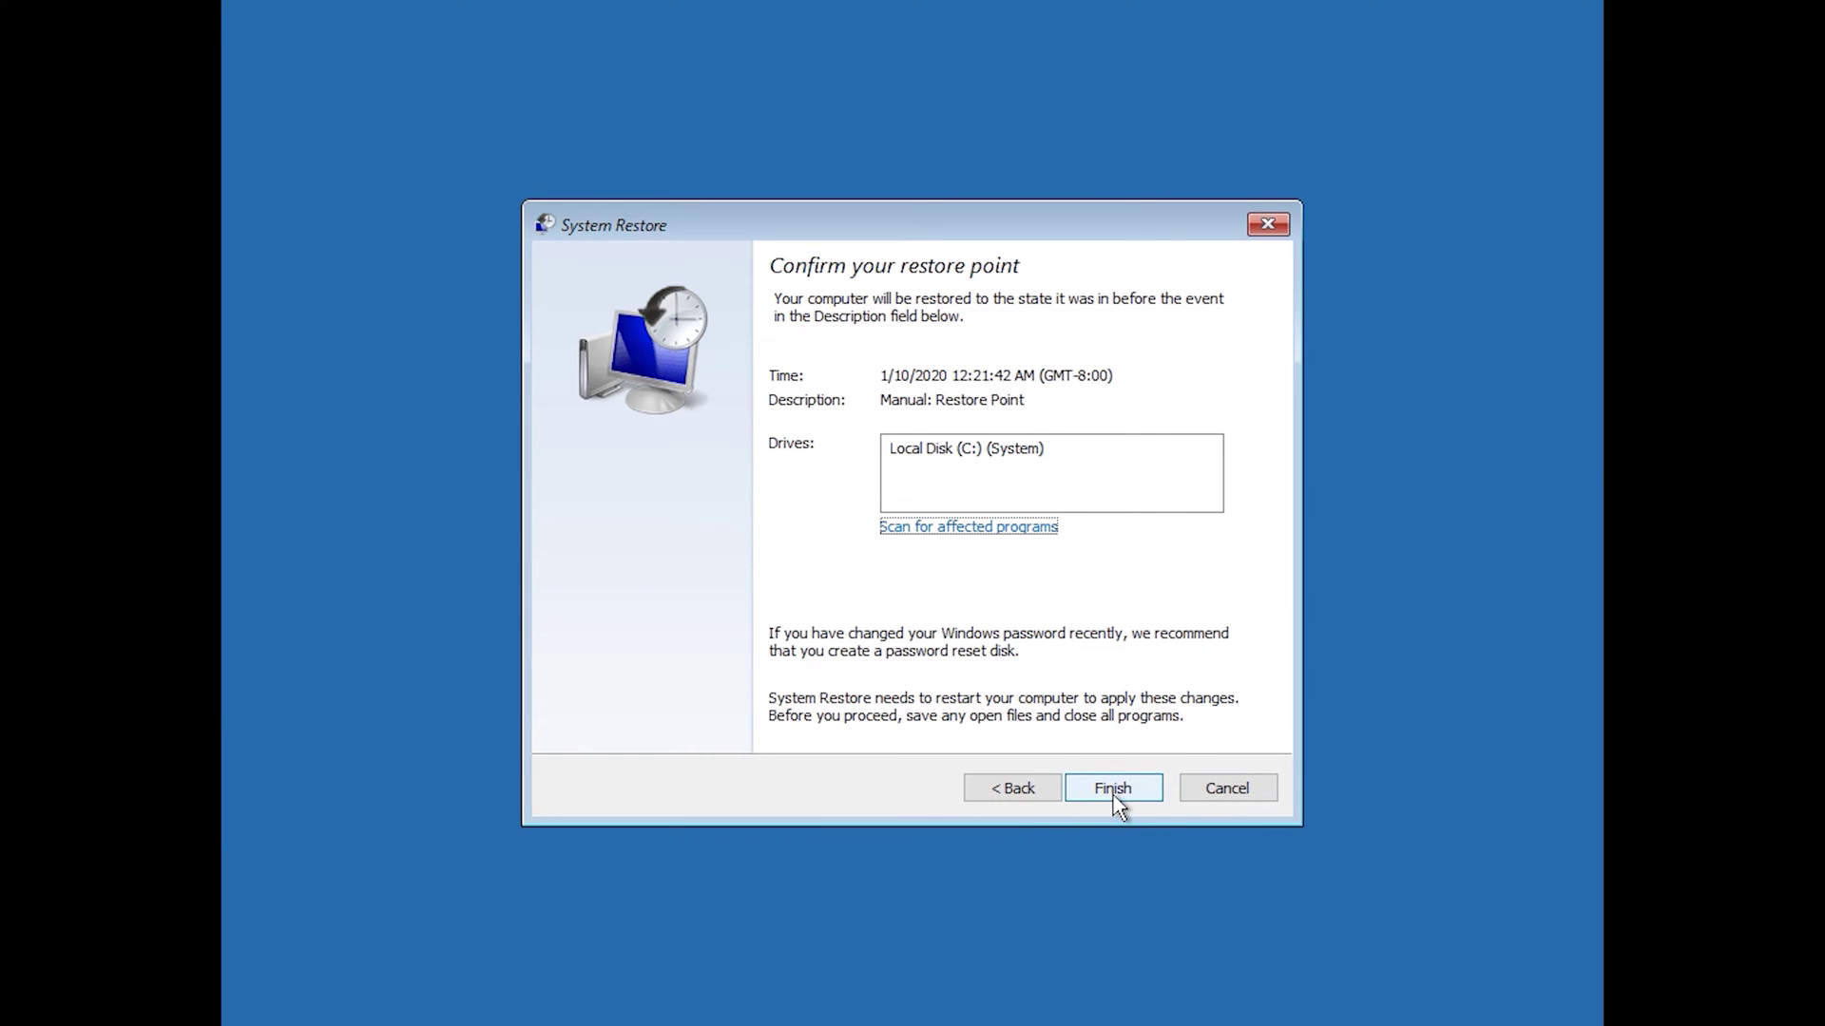
pyautogui.click(1114, 791)
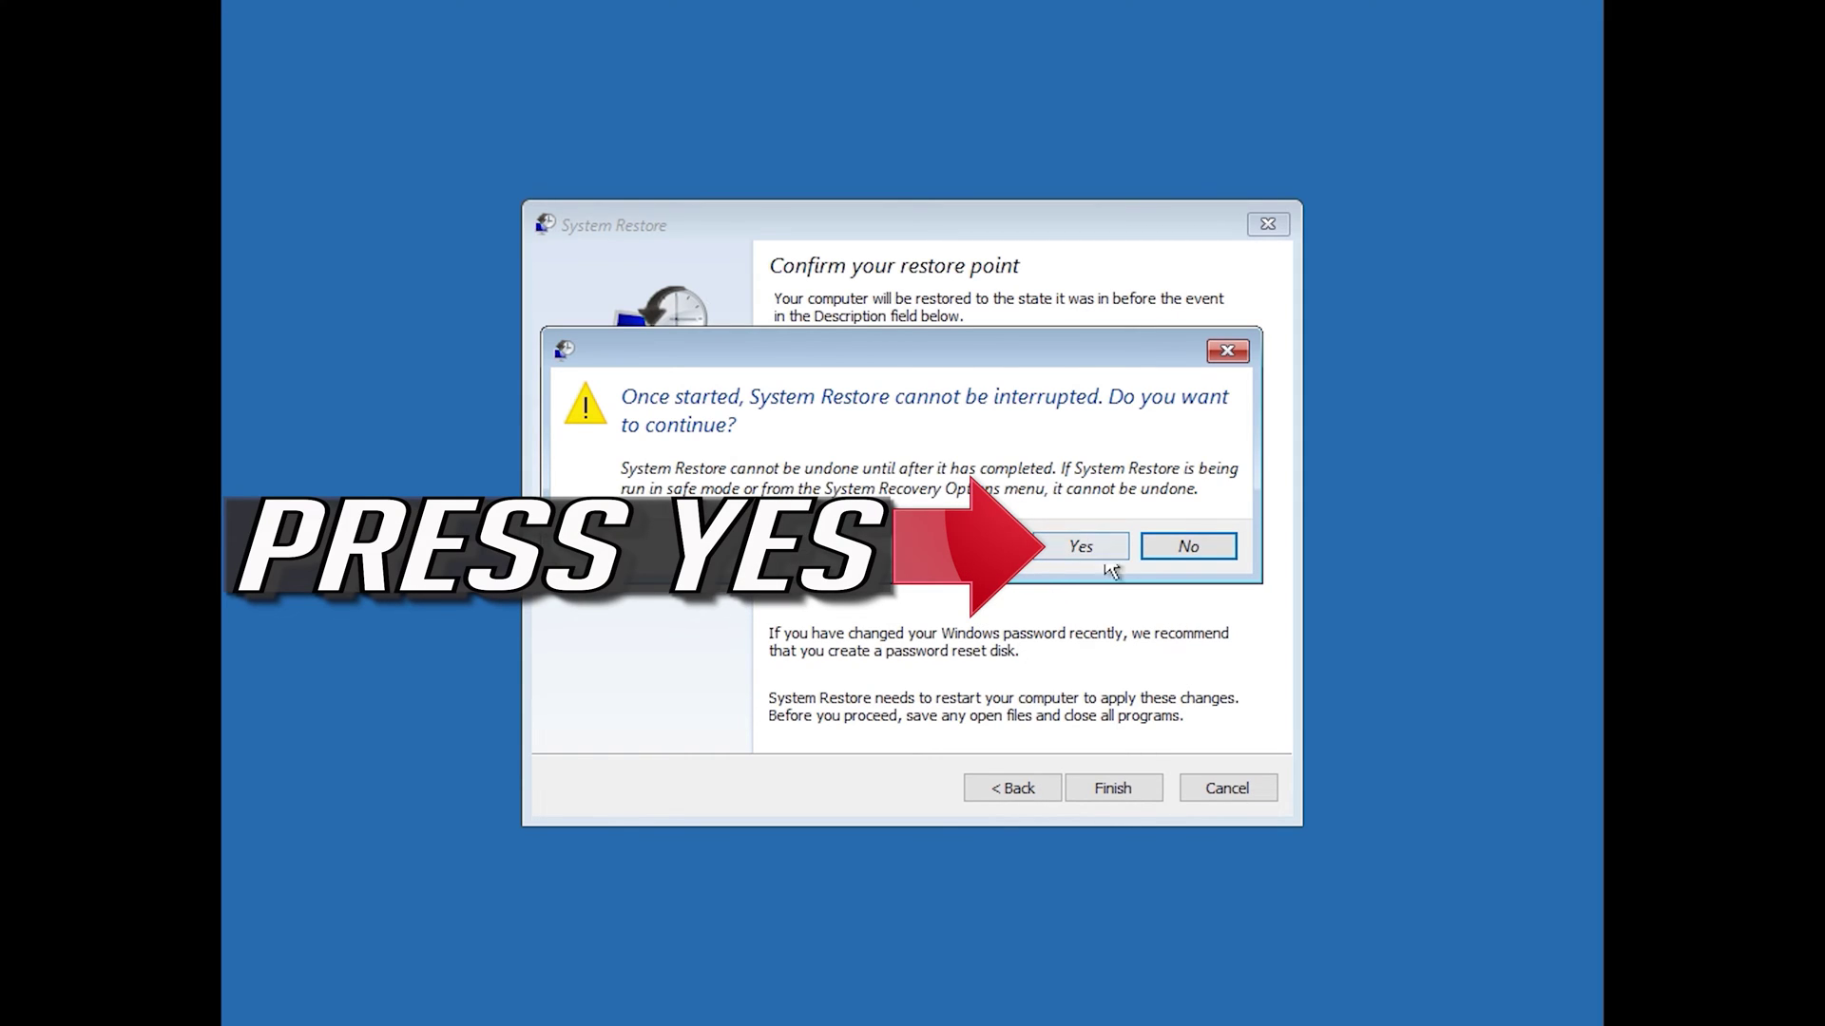
pyautogui.click(1078, 549)
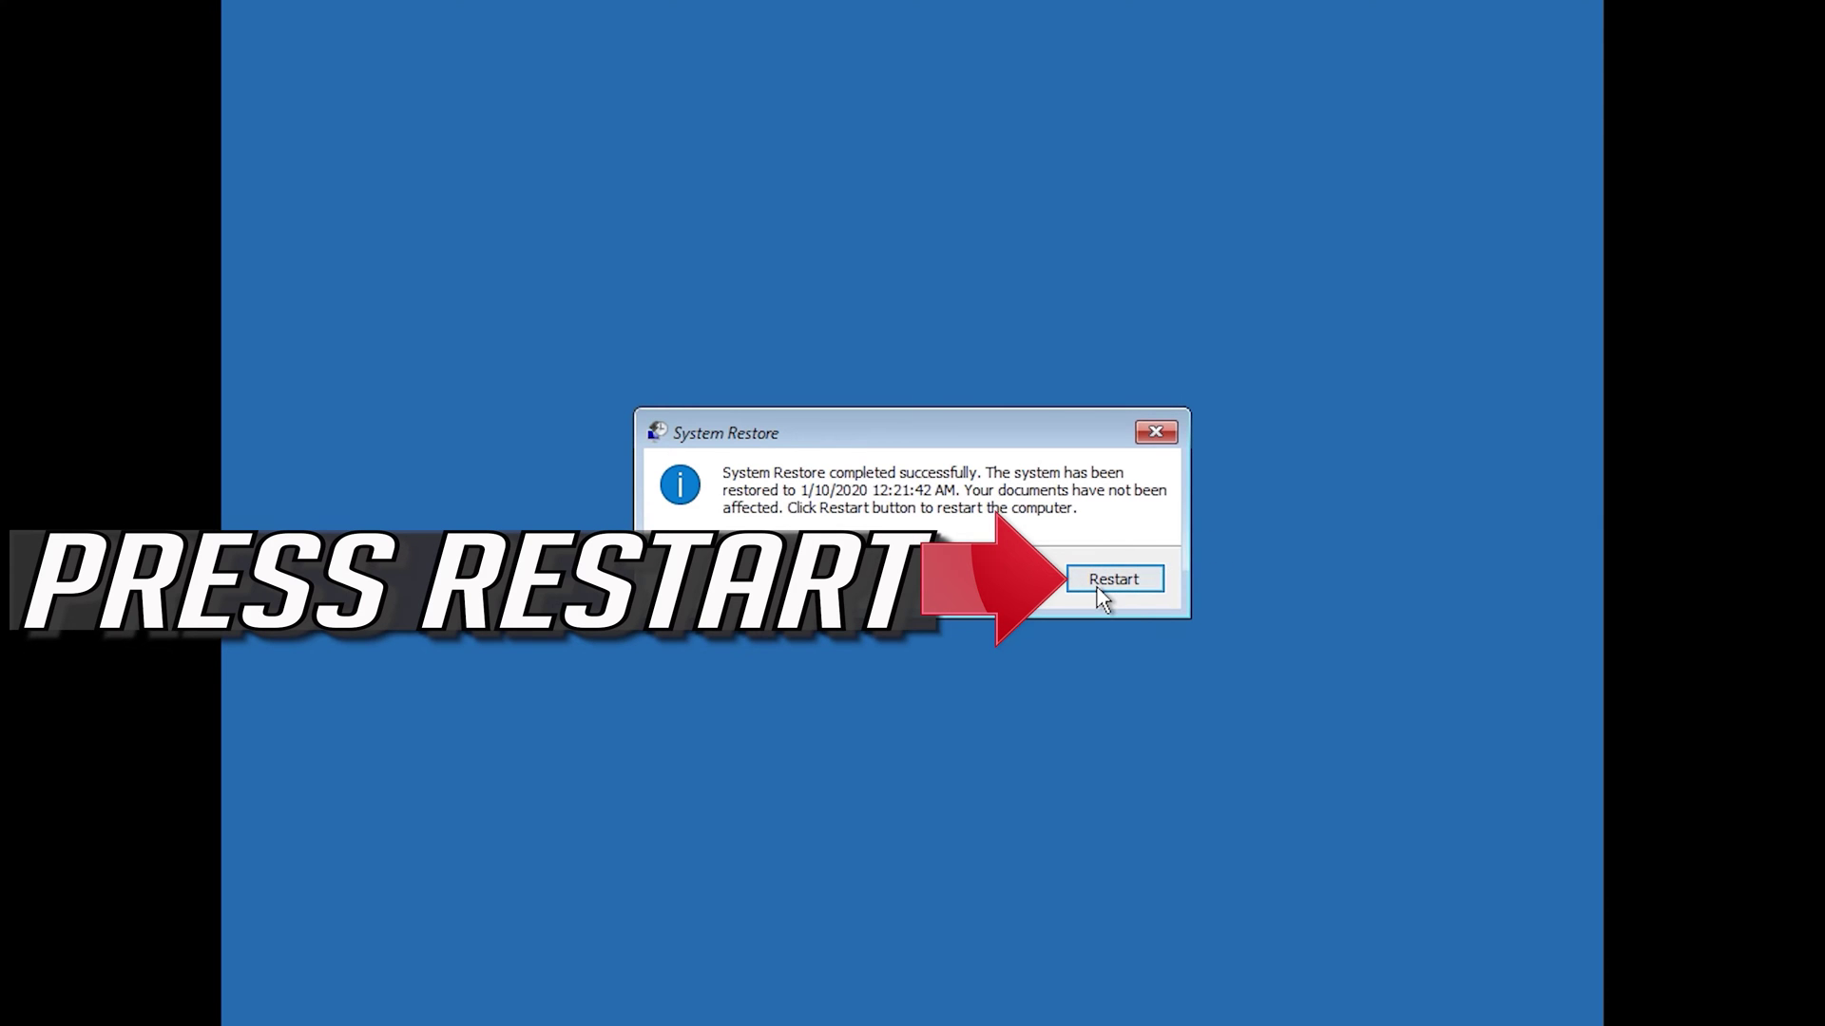
pyautogui.click(1096, 589)
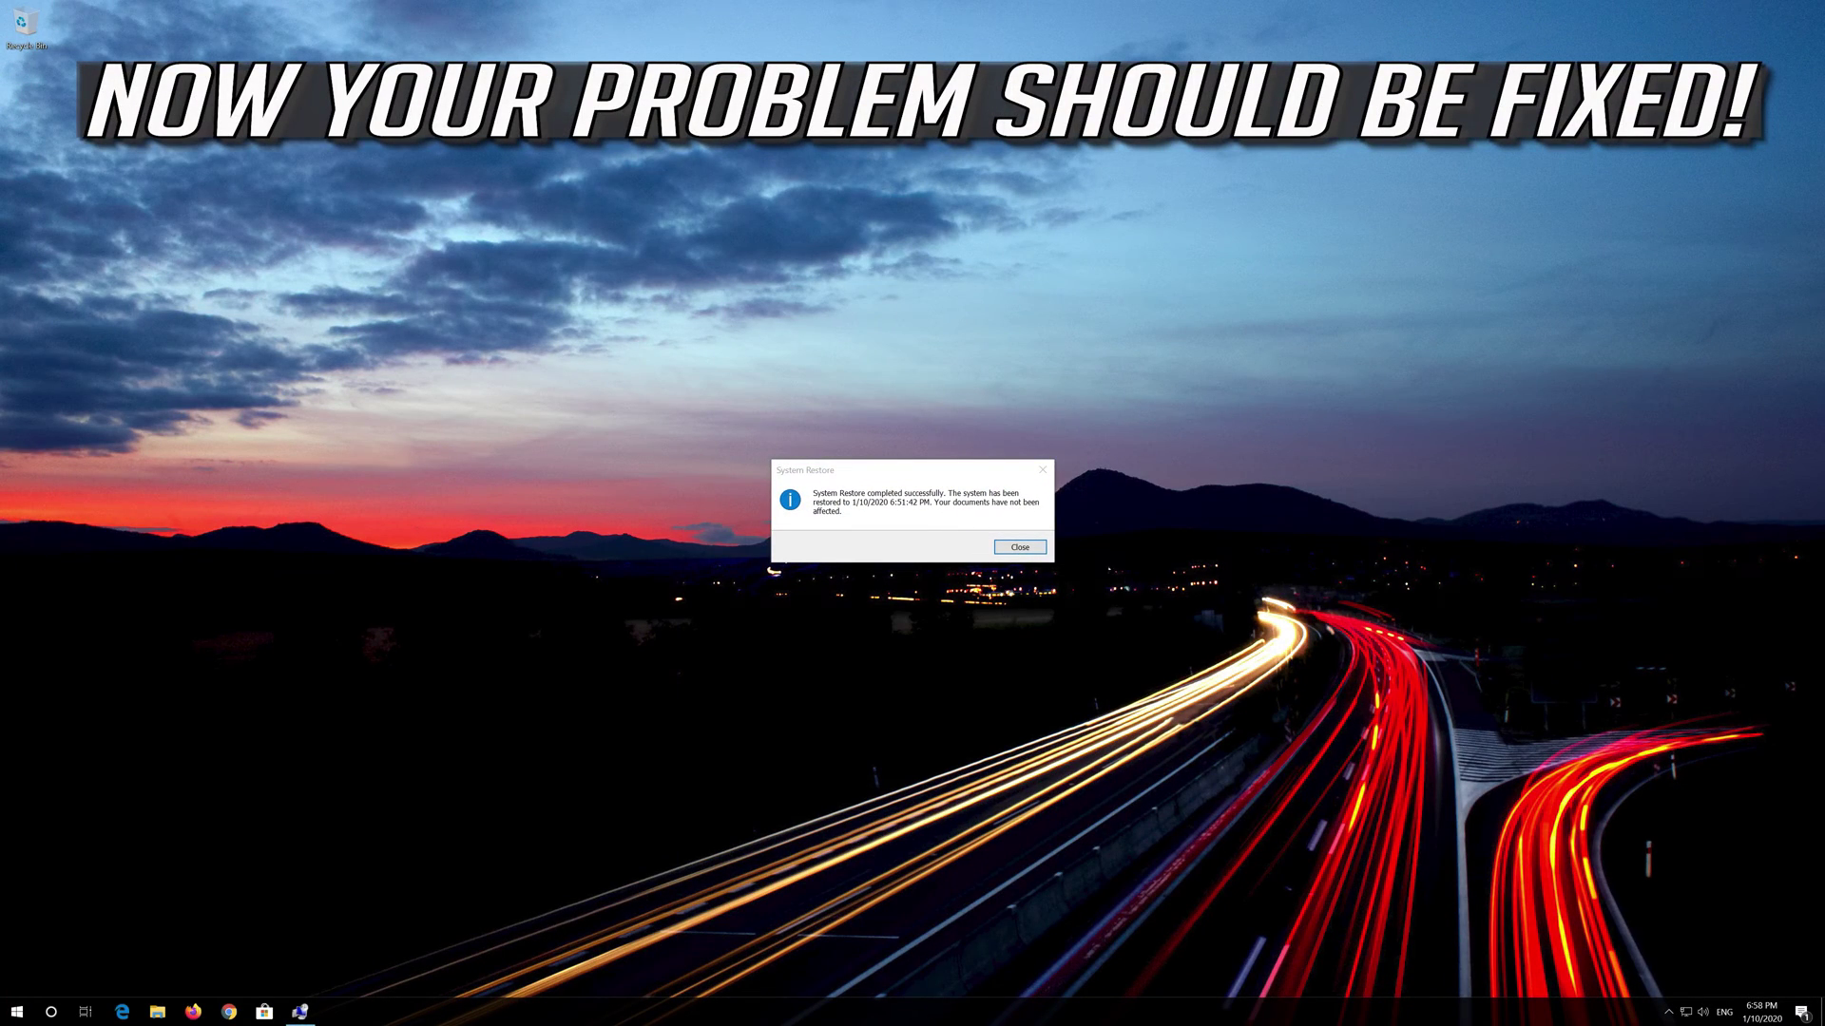
pyautogui.click(1011, 551)
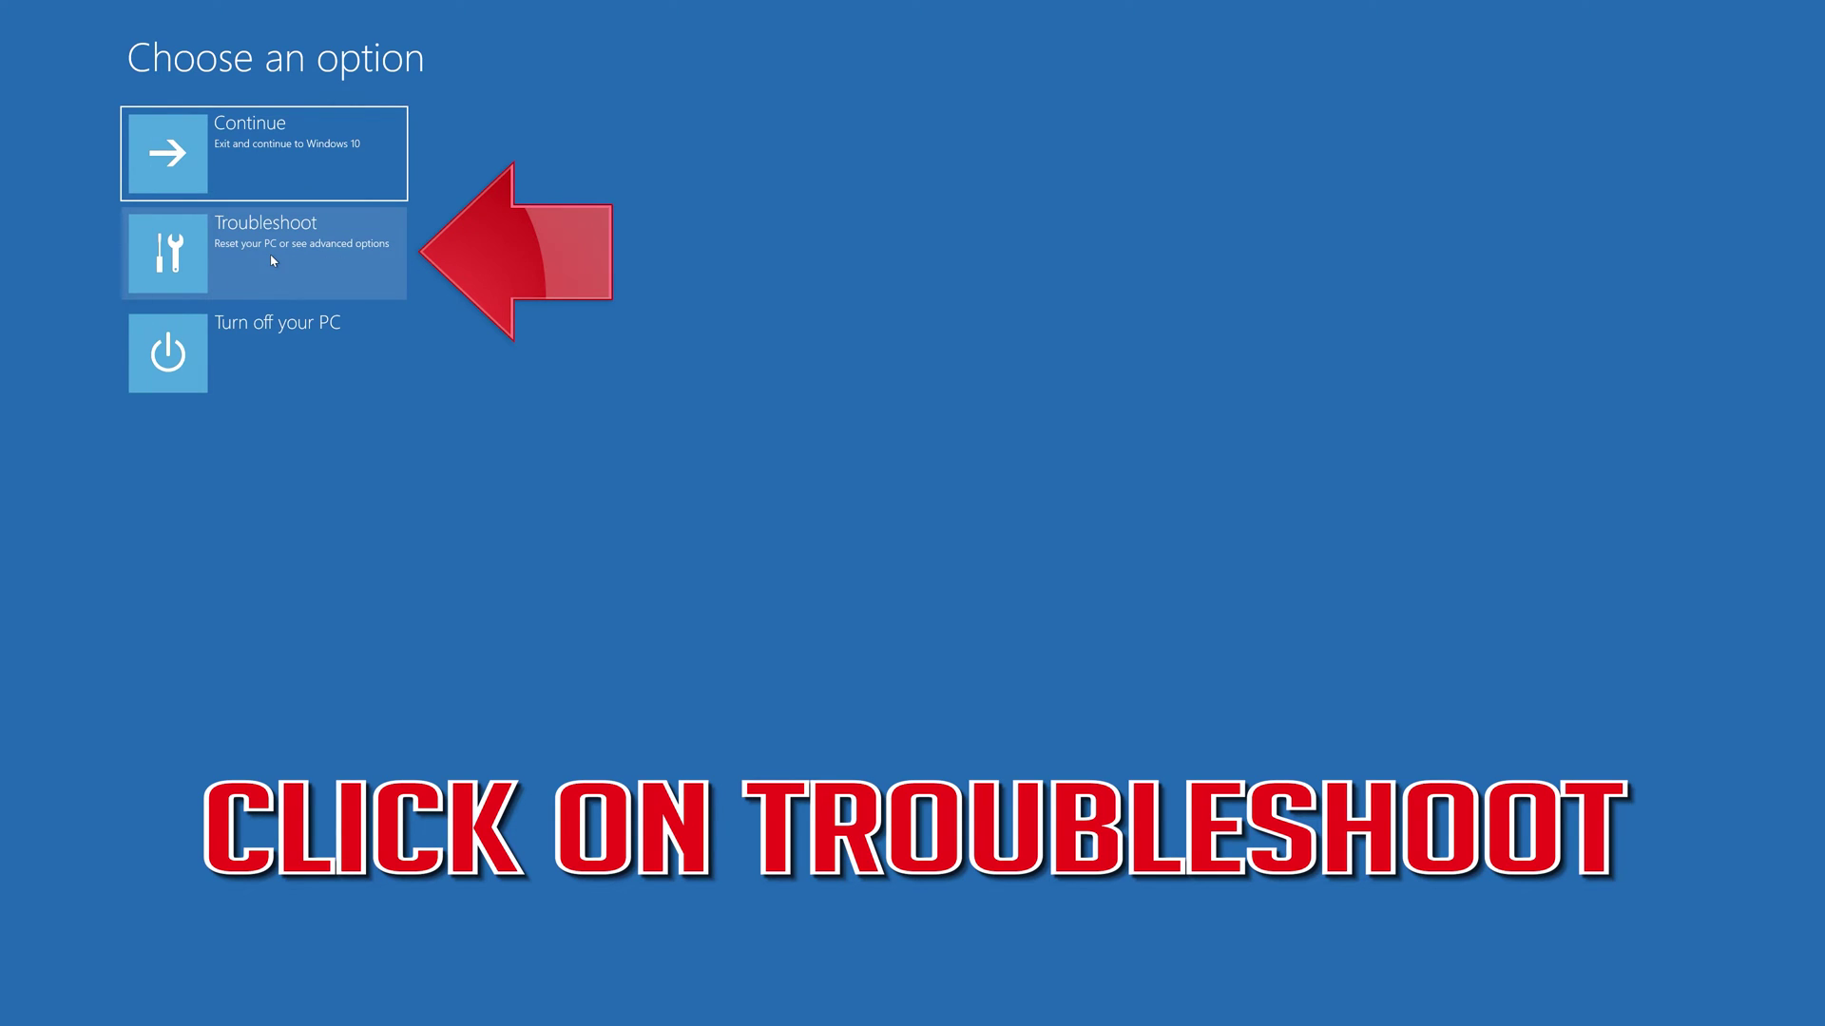
# Step: Run Startup Repair from the advanced troubleshooting options with the listed account, leaving its password blank
pyautogui.click(271, 261)
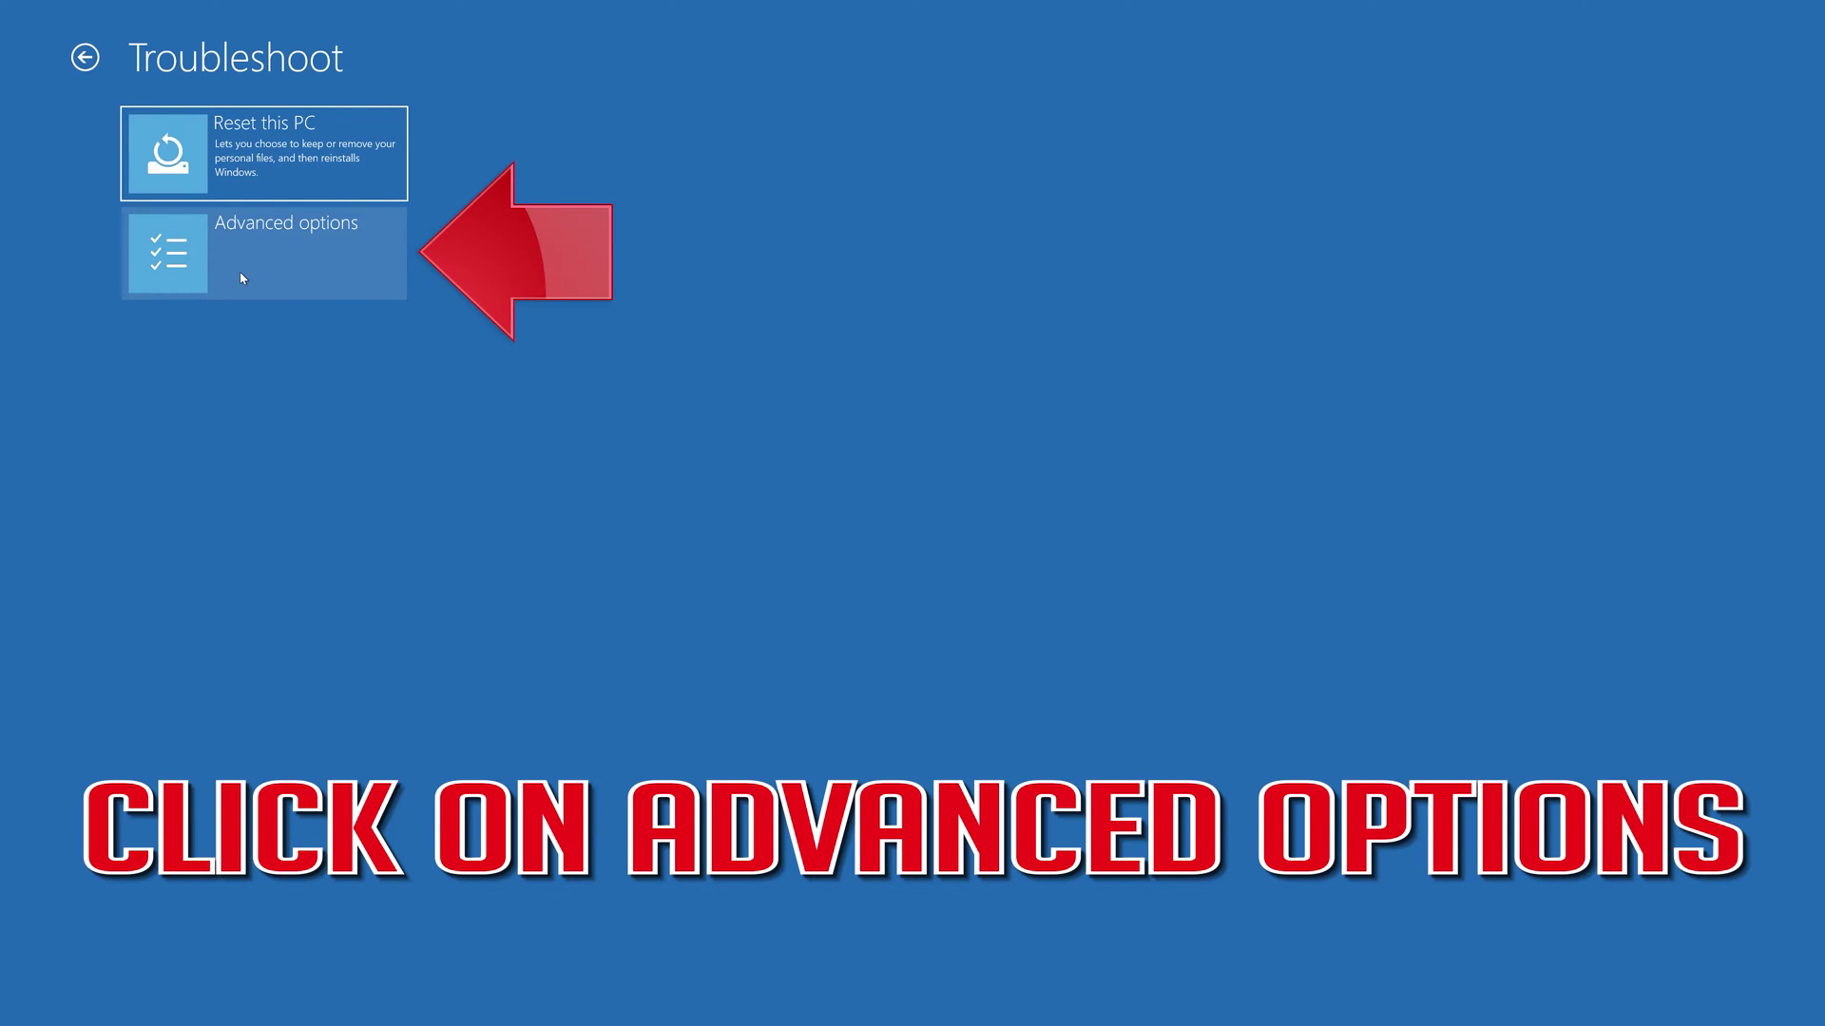
pyautogui.click(313, 264)
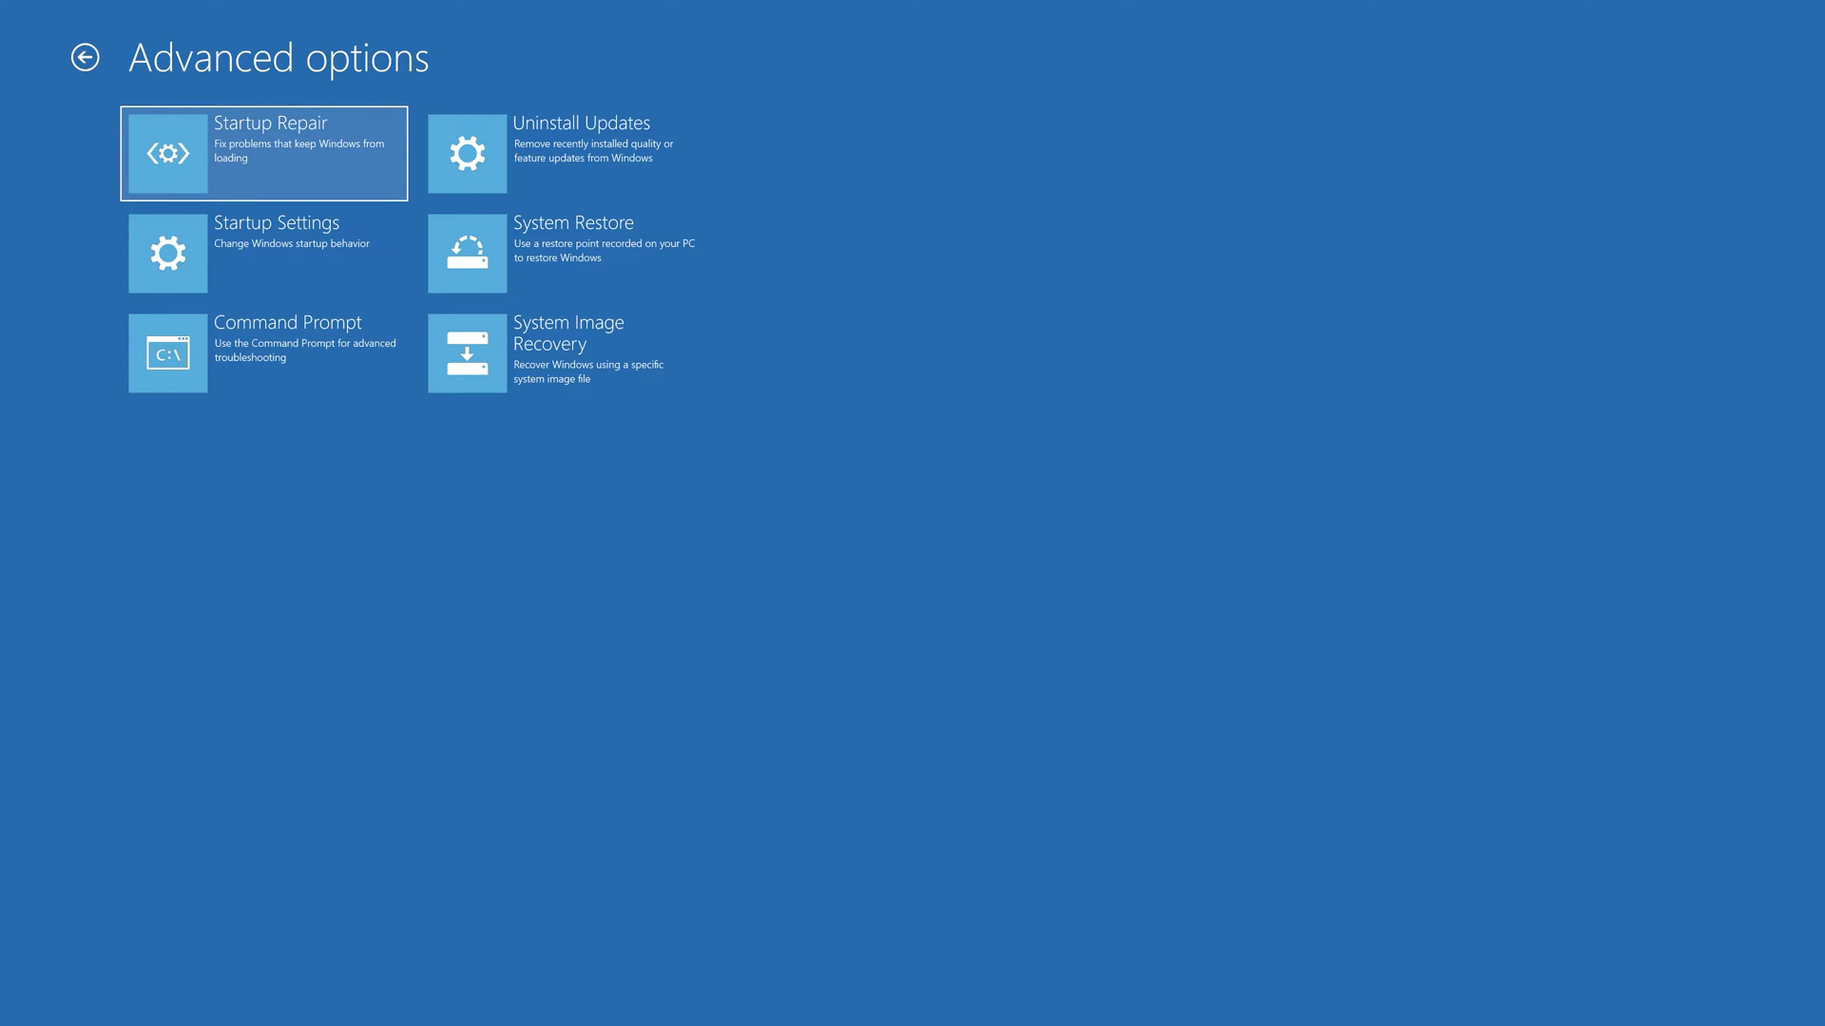
pyautogui.click(302, 150)
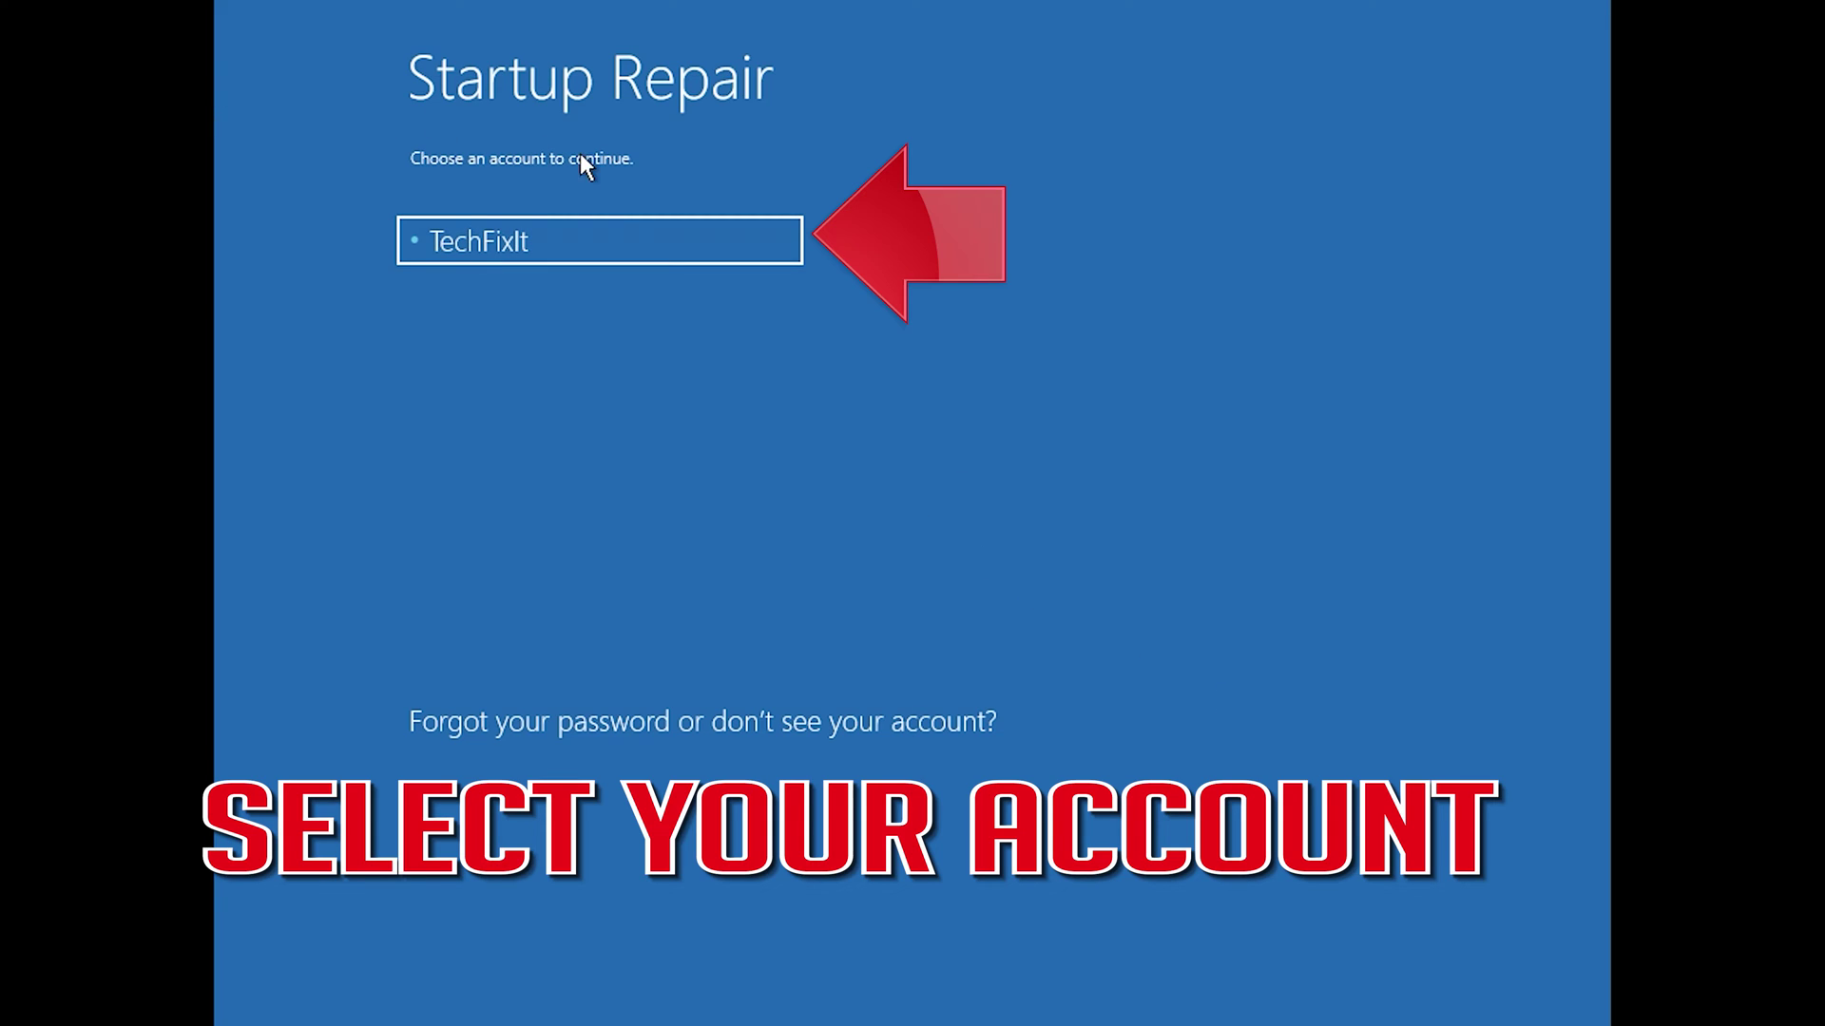
pyautogui.click(684, 248)
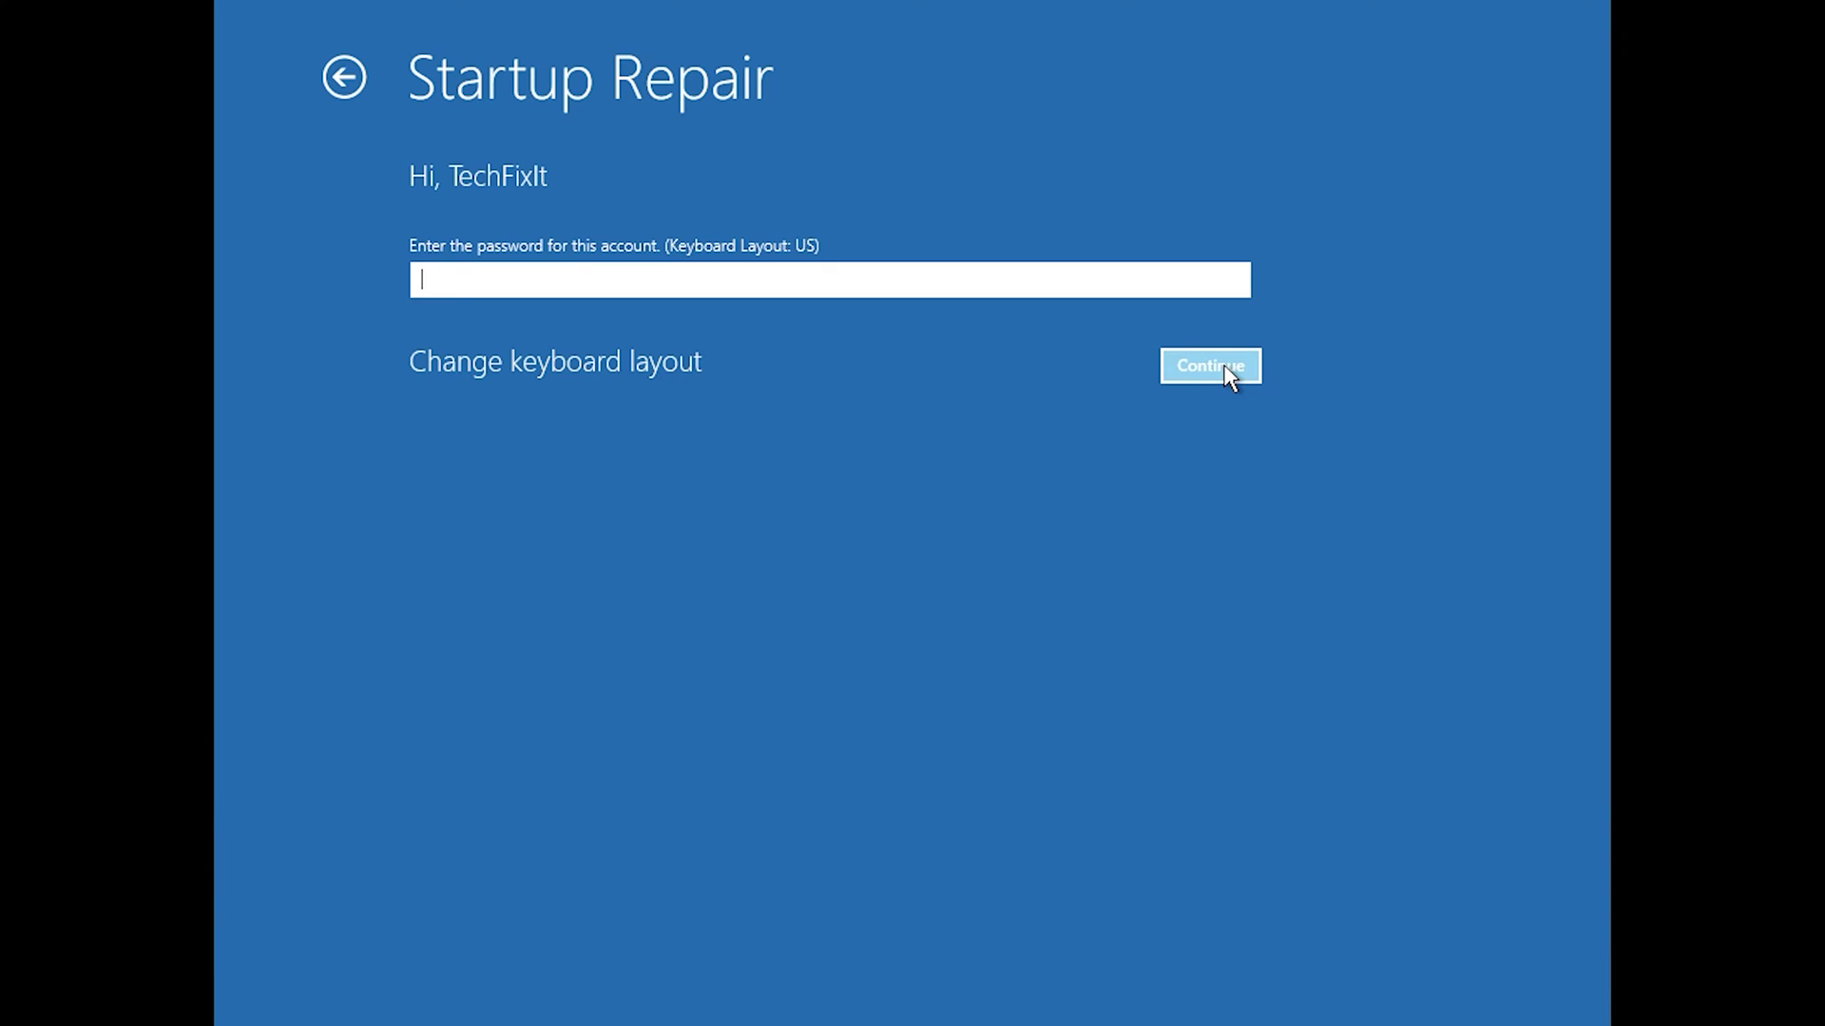
pyautogui.click(1225, 367)
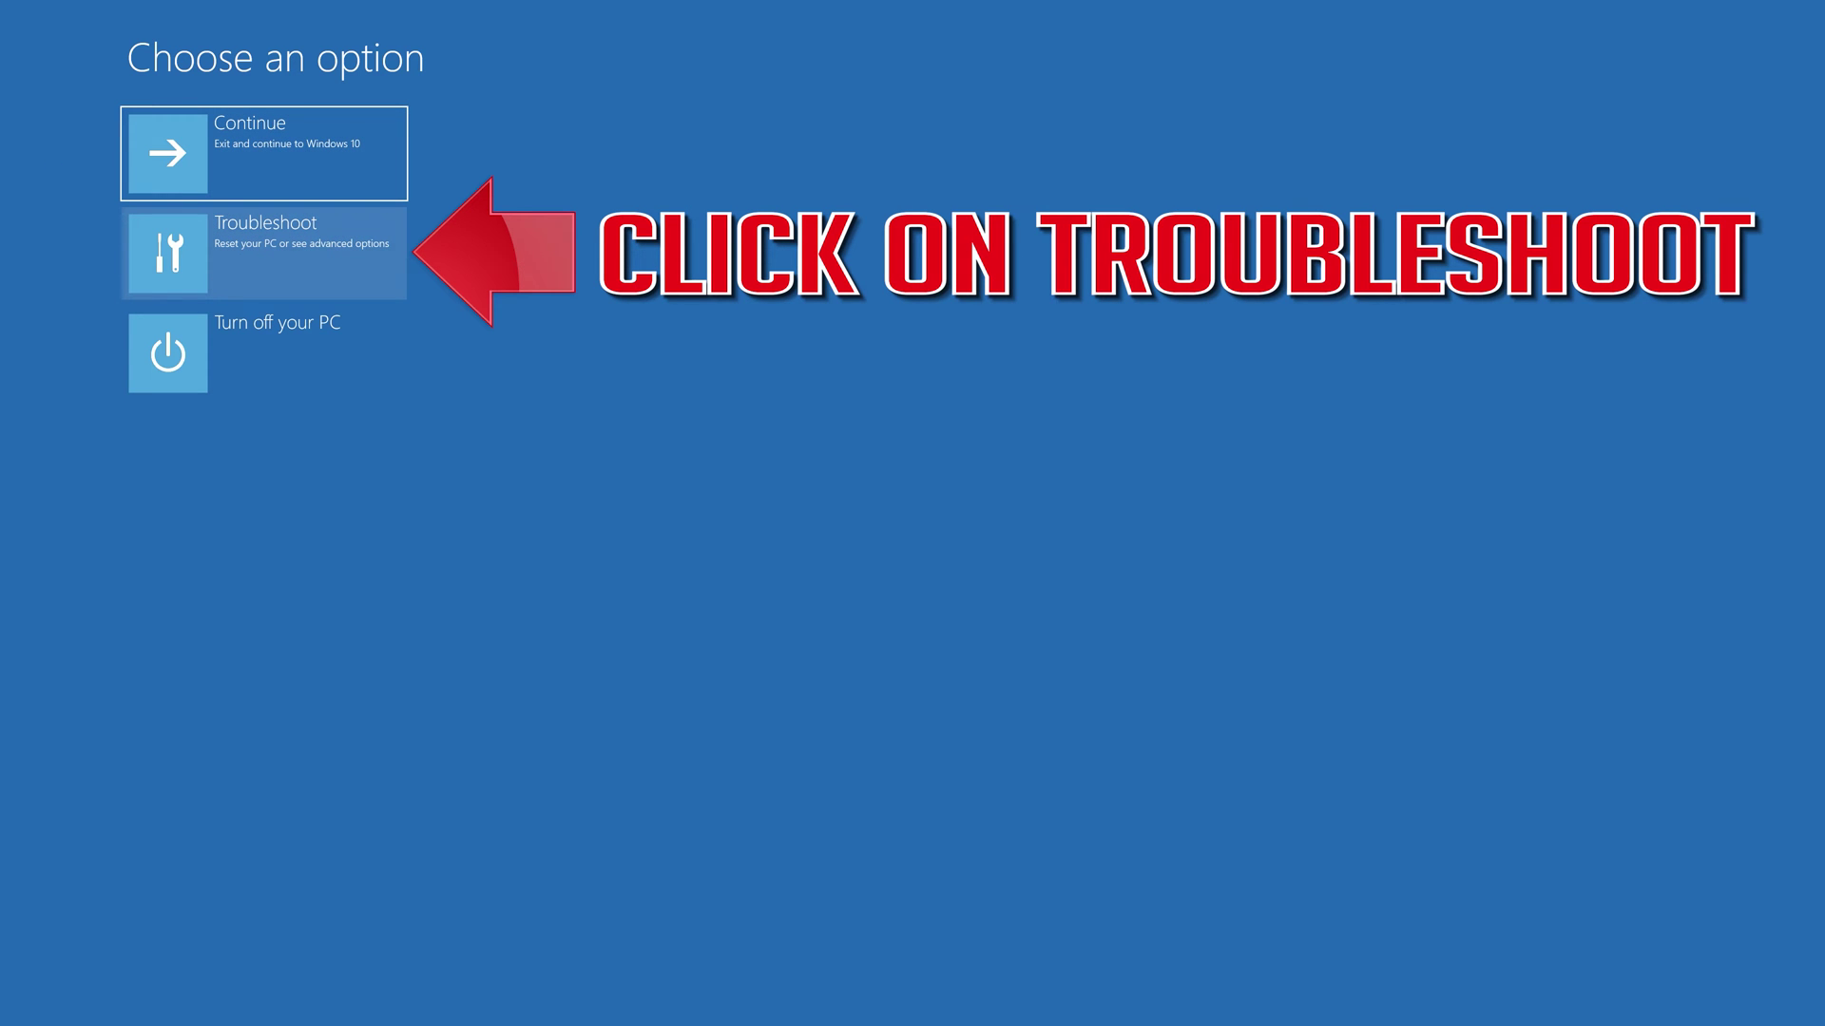
# Step: Open the recovery Command Prompt from the advanced troubleshooting options with the listed account, leaving its password blank
pyautogui.click(251, 282)
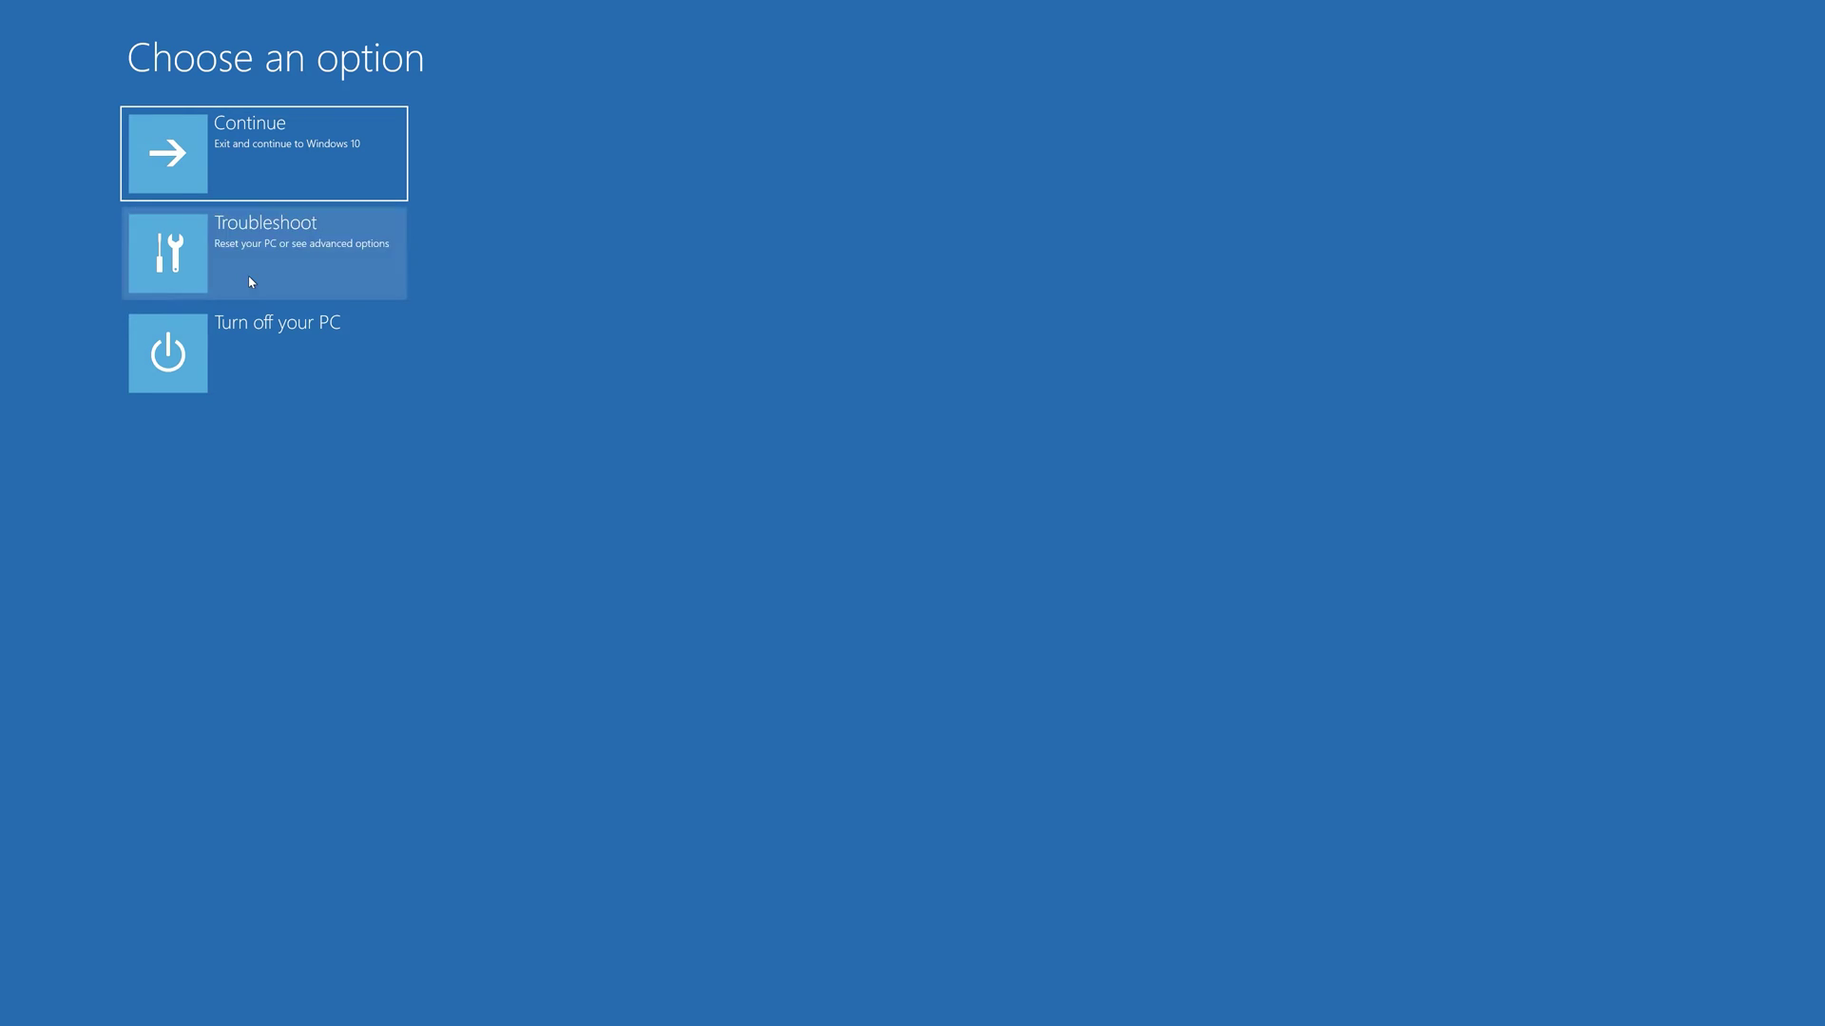
pyautogui.click(248, 256)
pyautogui.click(380, 262)
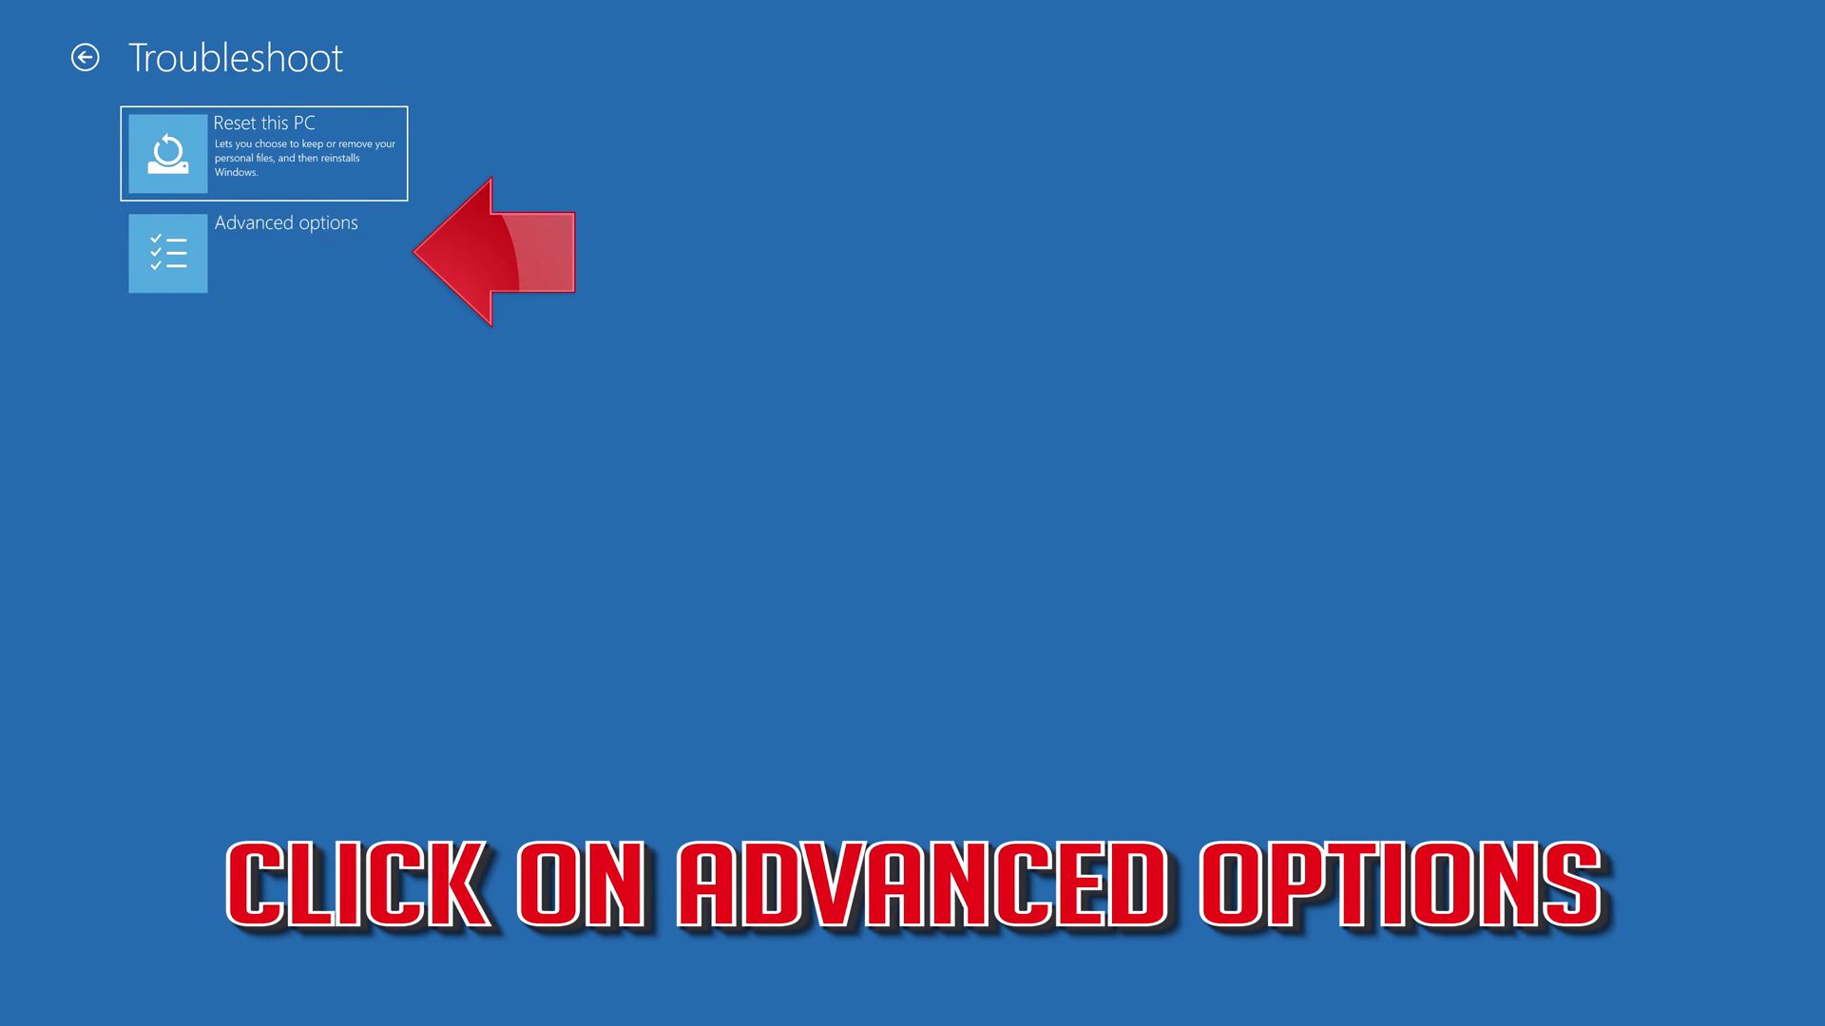
pyautogui.click(280, 267)
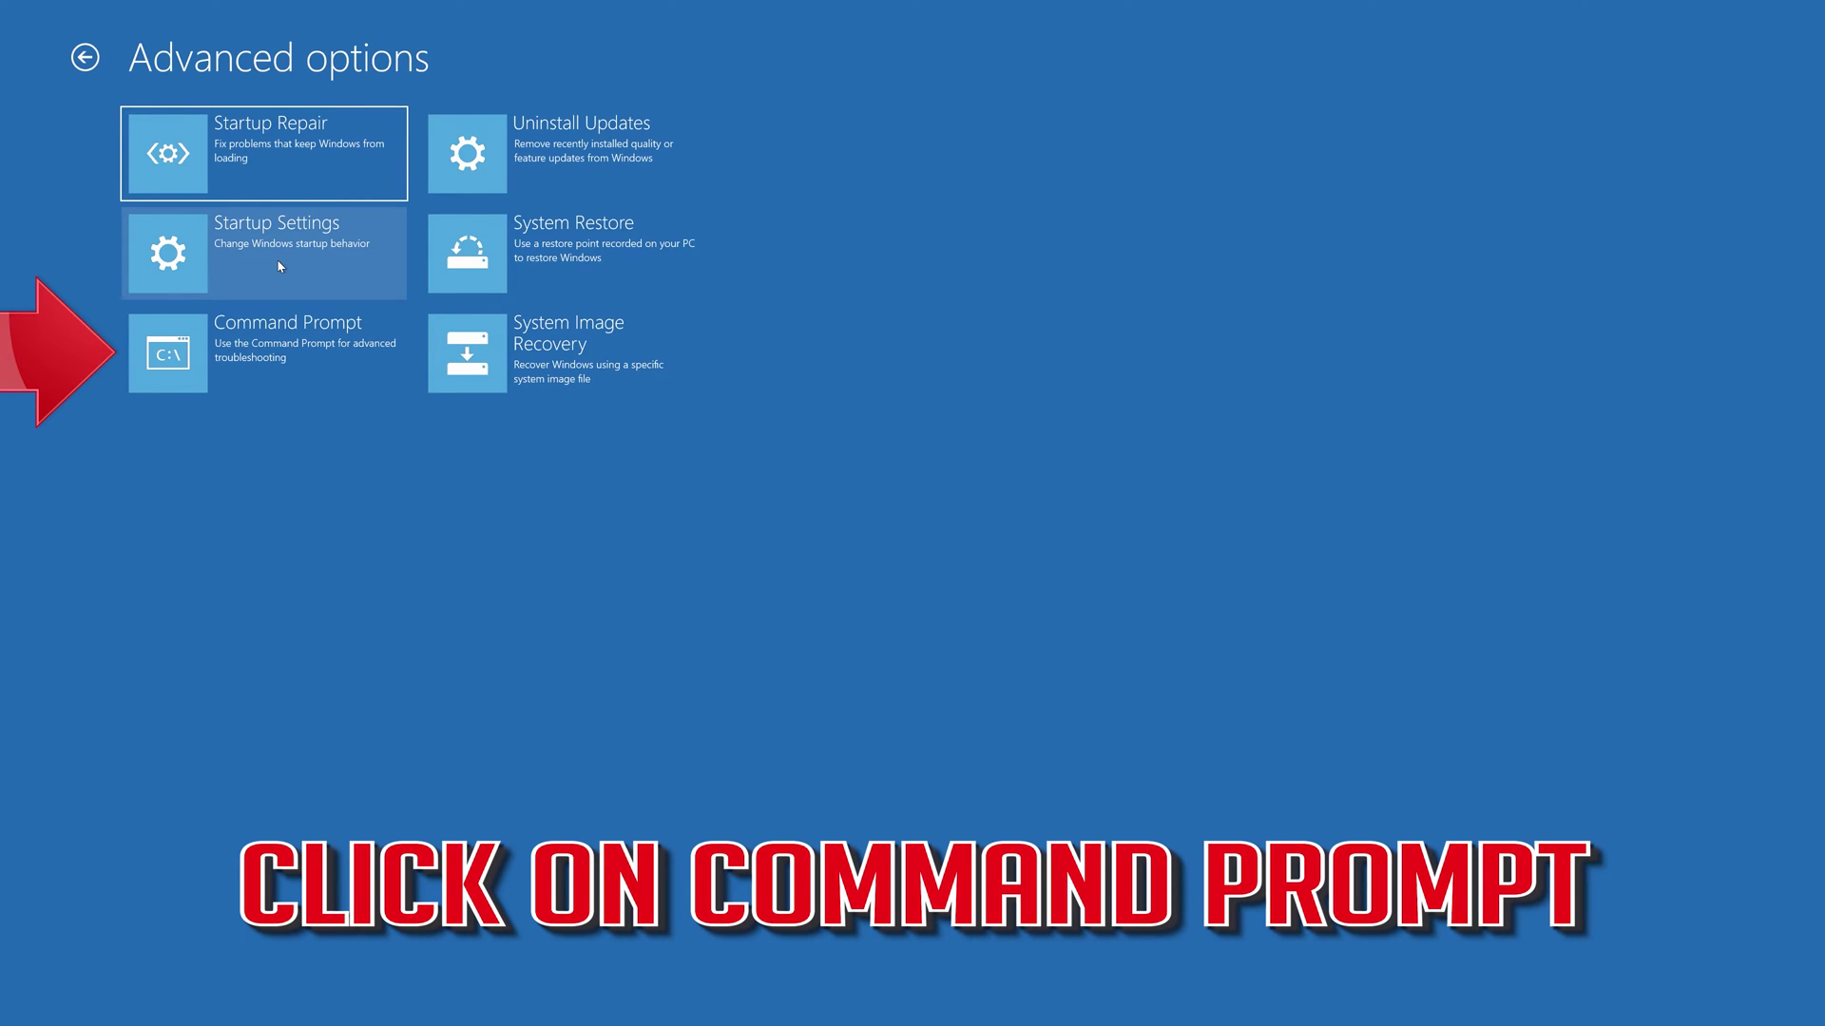
pyautogui.click(324, 338)
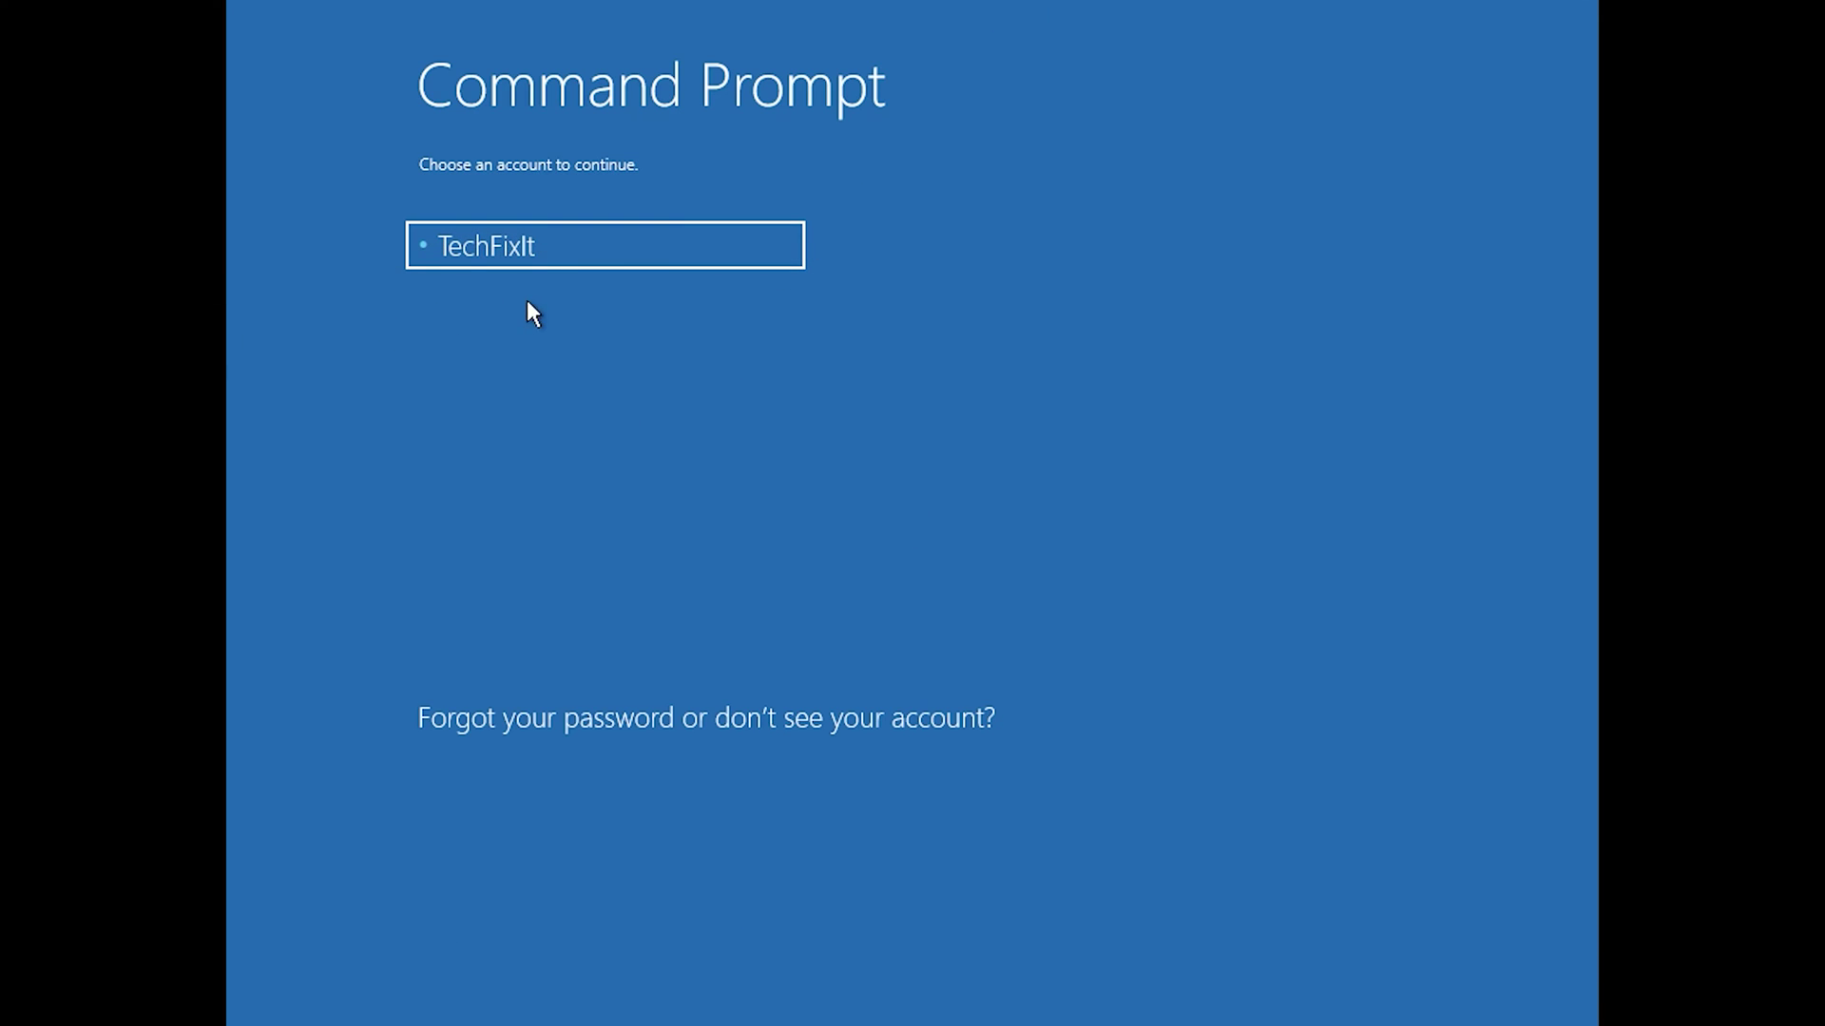
pyautogui.click(597, 254)
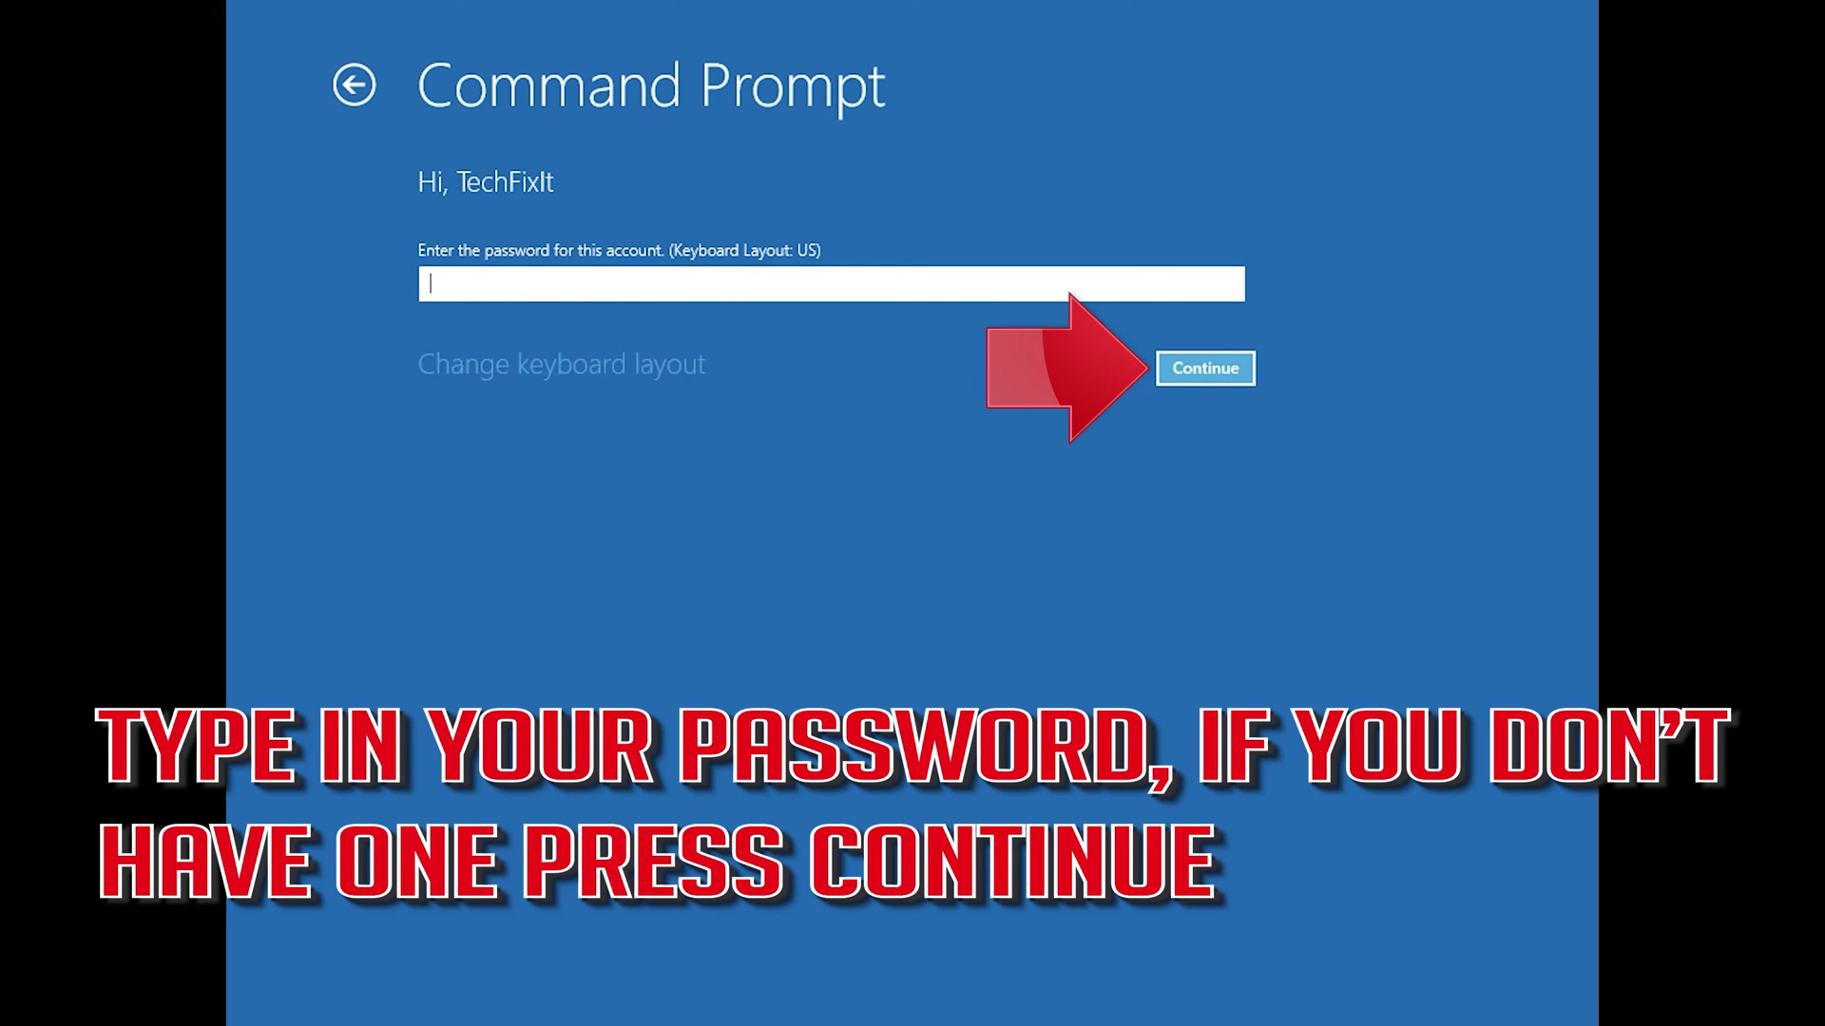
pyautogui.click(1196, 353)
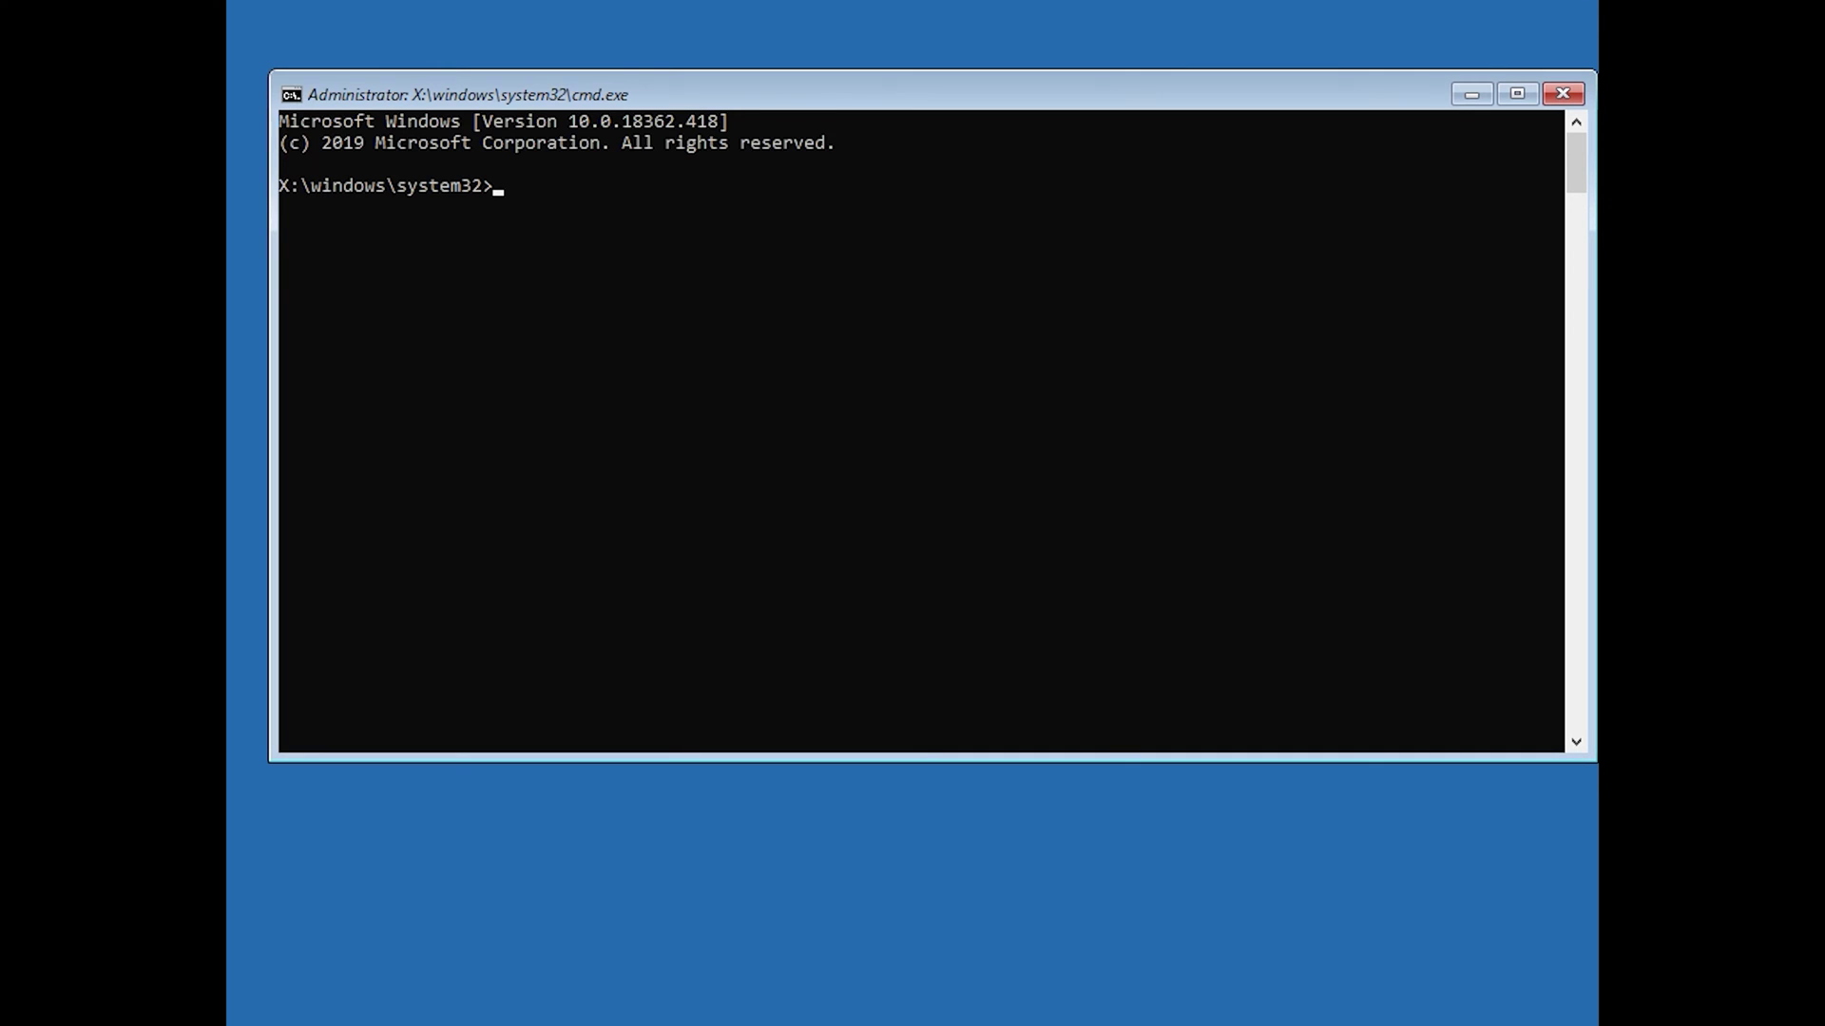
# Step: Repair the master boot record with bootrec /fixmbr and try to repair the boot sector with bootrec /fixboot
pyautogui.write('bootrec')
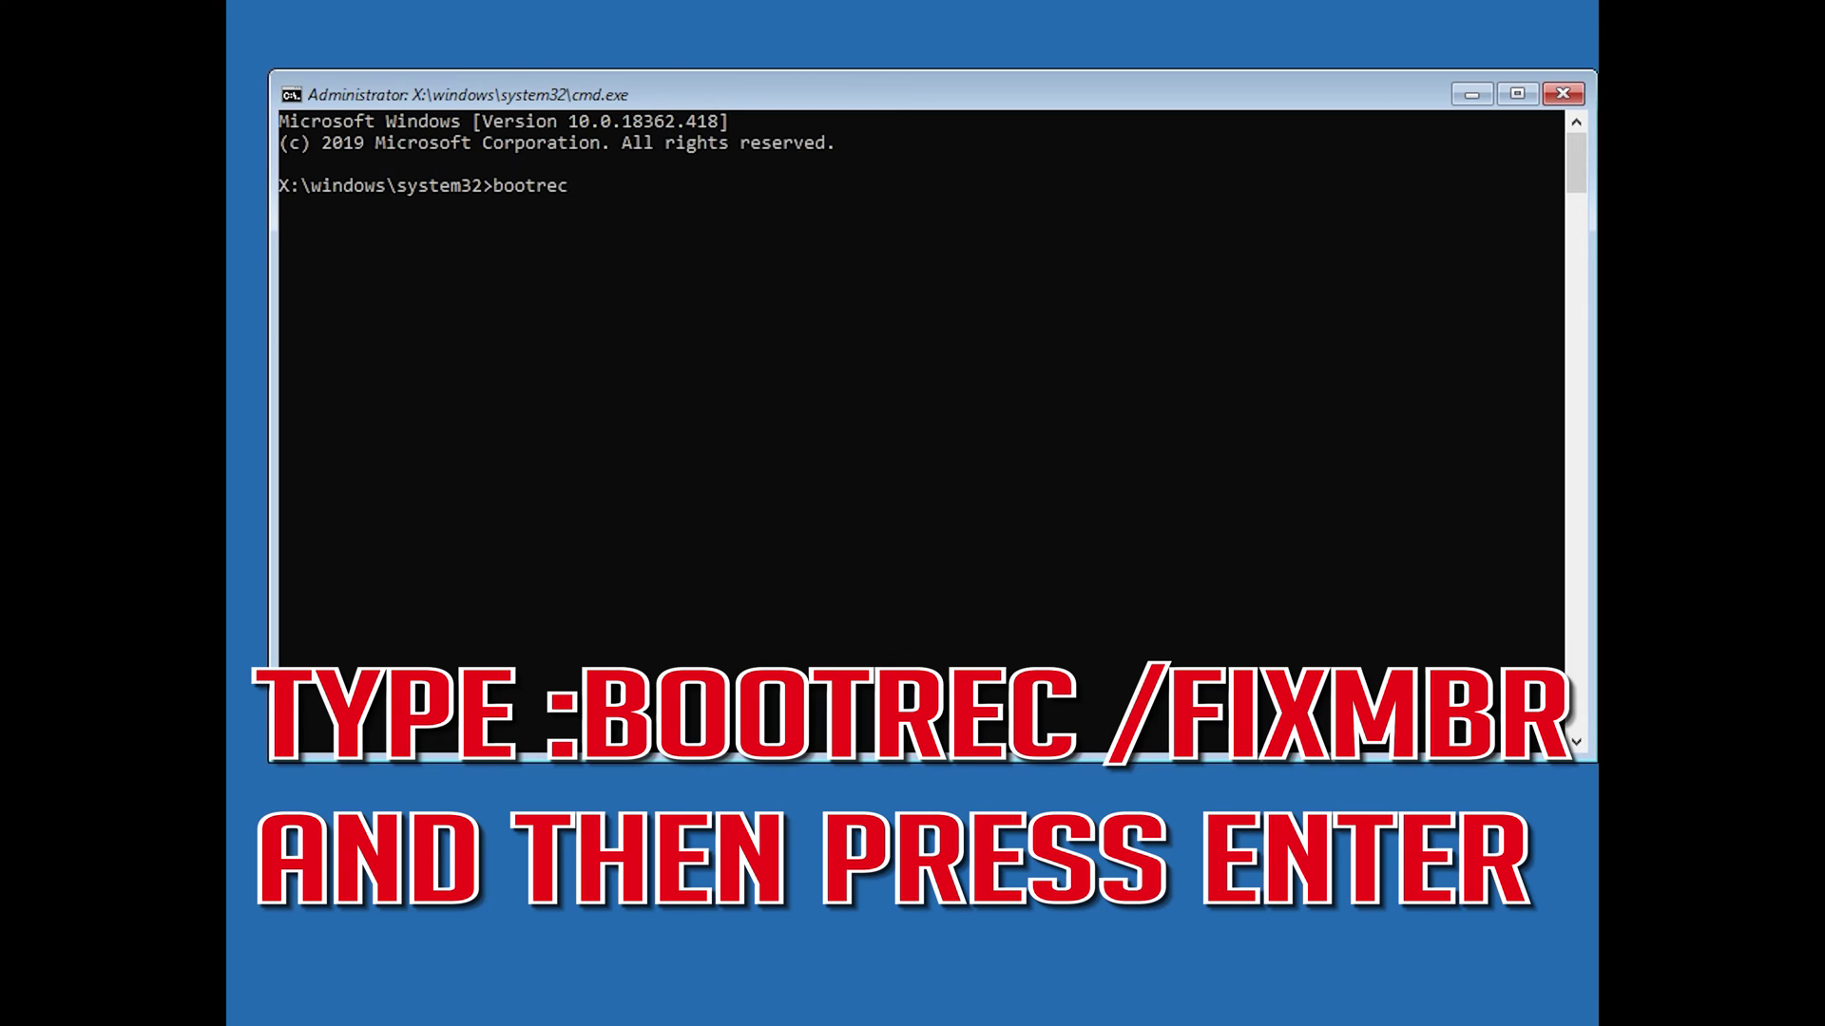
pyautogui.write(' /fixmbr')
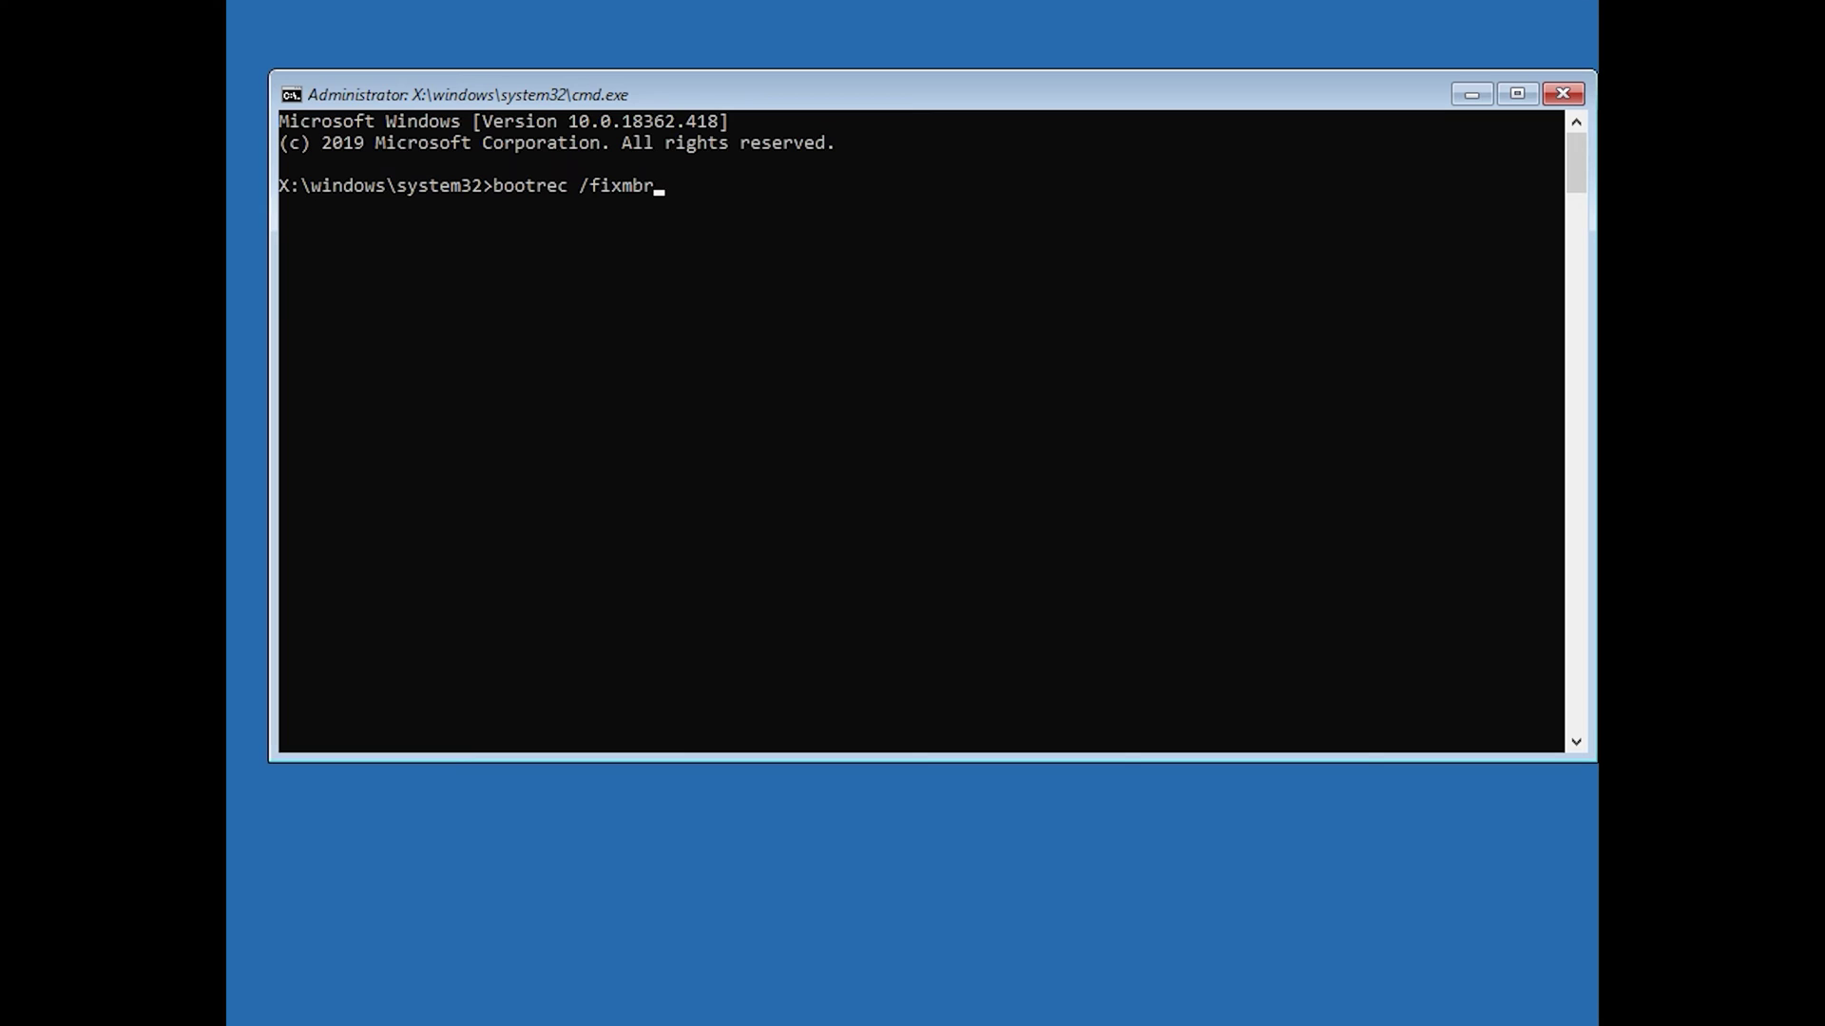
pyautogui.press('Return')
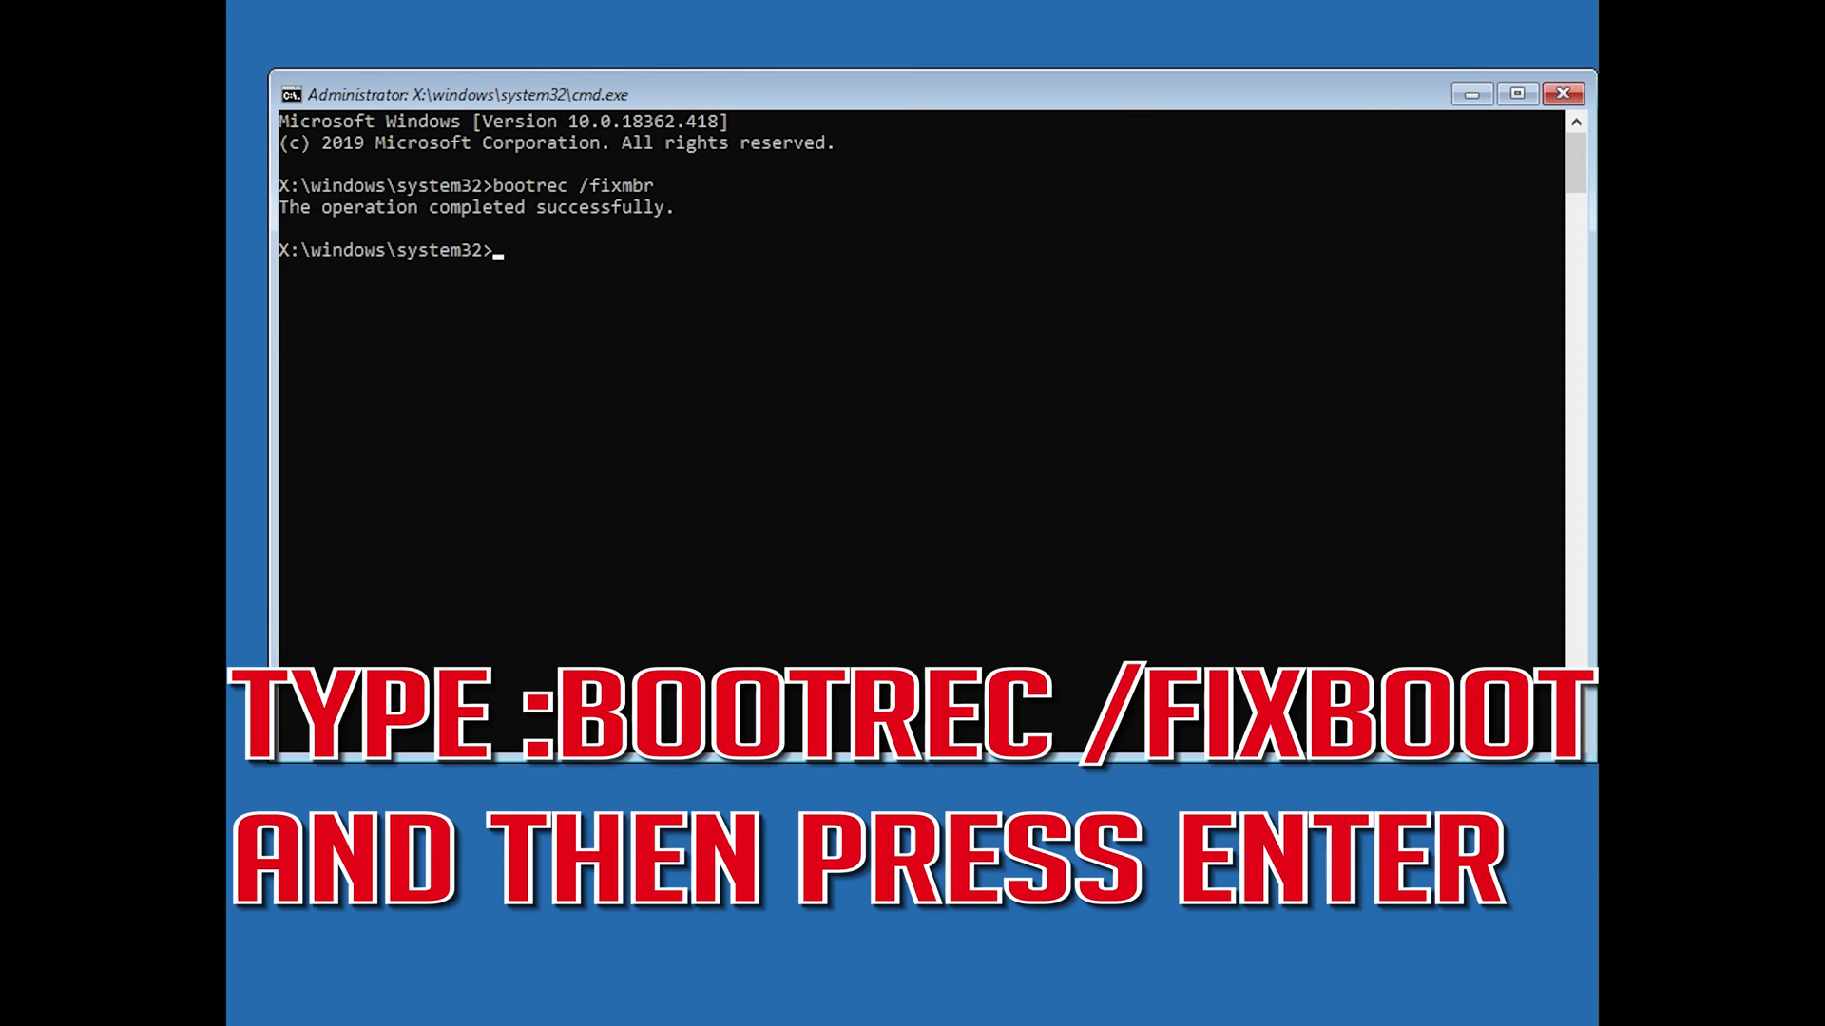
pyautogui.write('bootrec /fixboot')
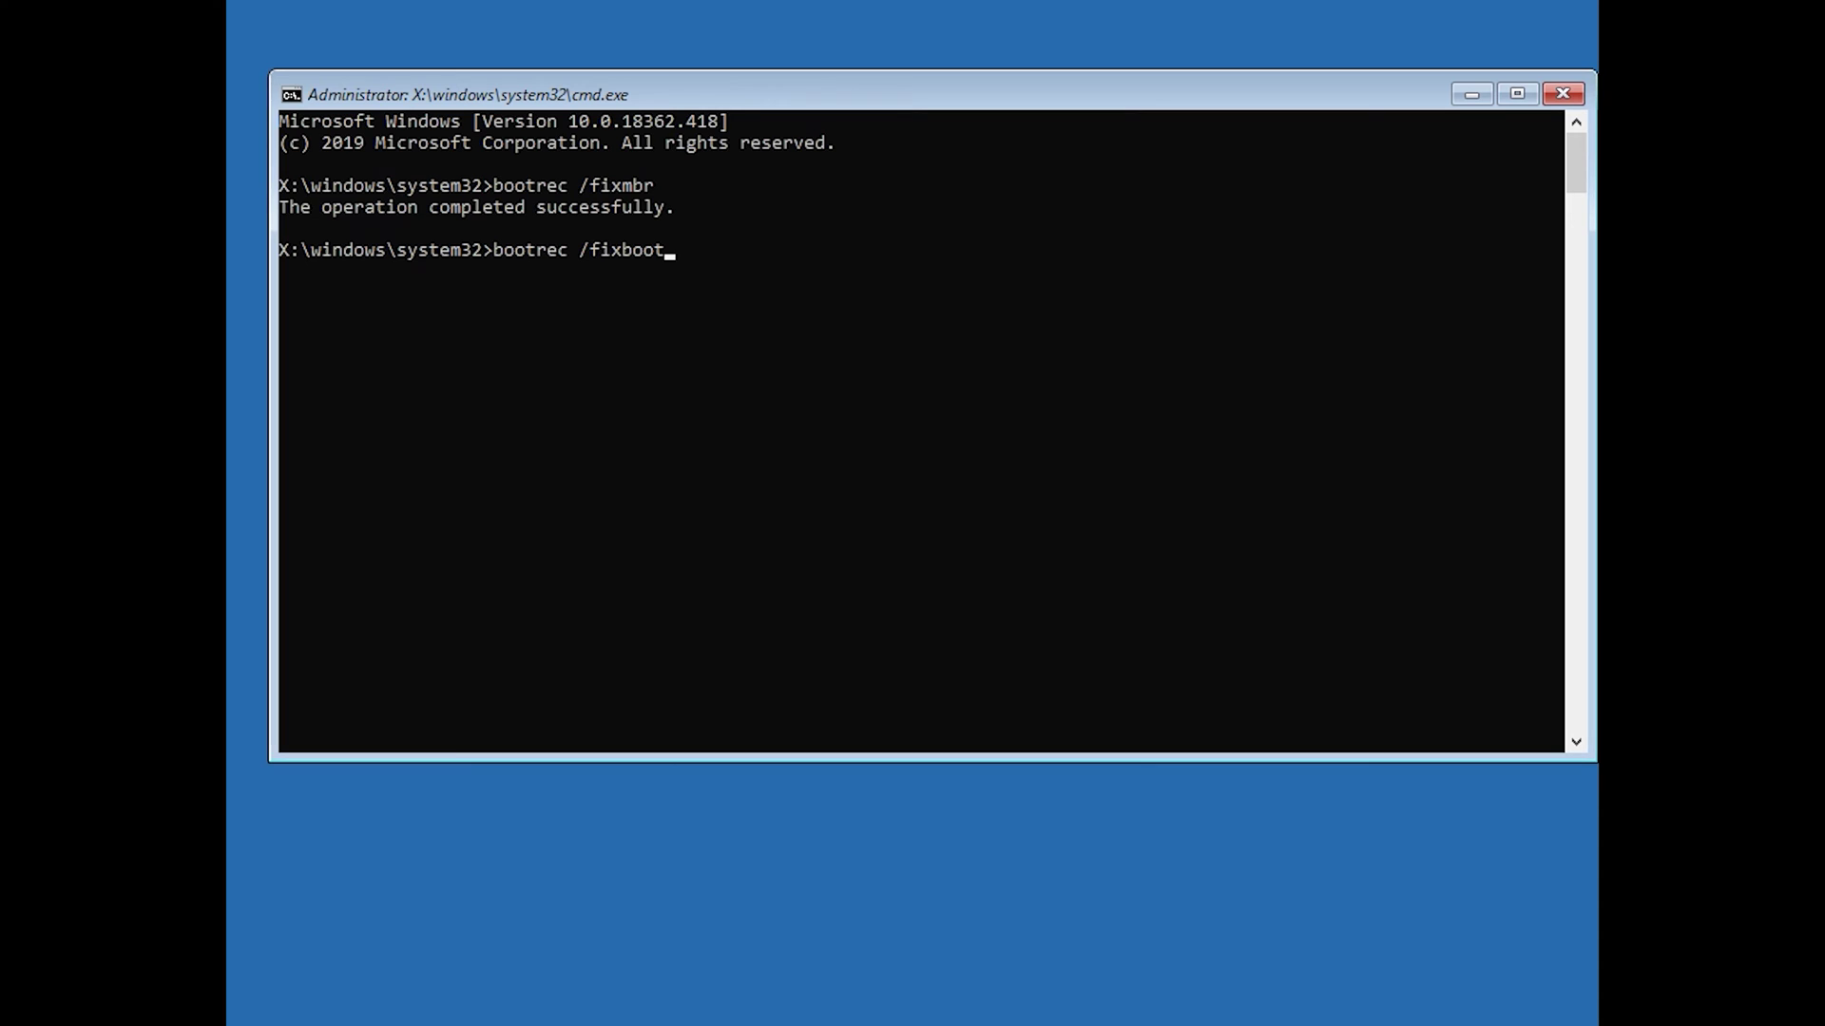
pyautogui.press('Return')
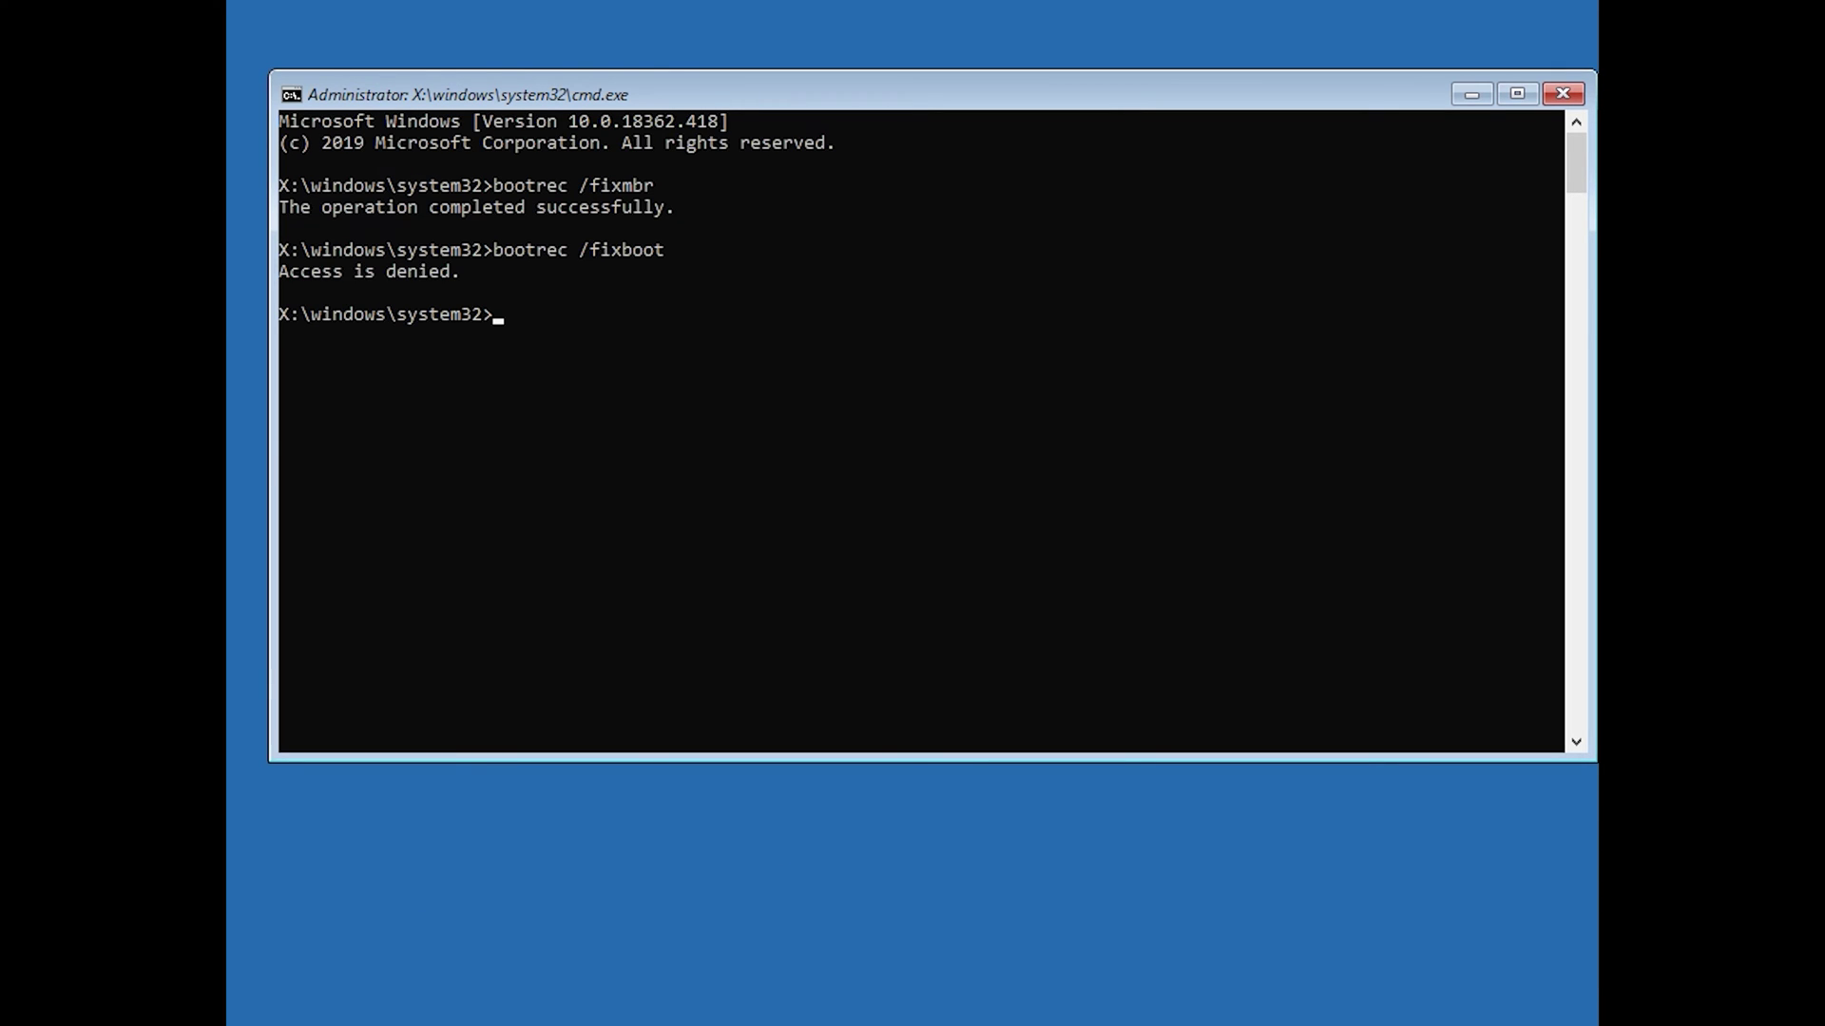
# Step: Update the system partition's boot code with bootsect /nt60 sys and run bootrec /fixboot again
pyautogui.write('boo')
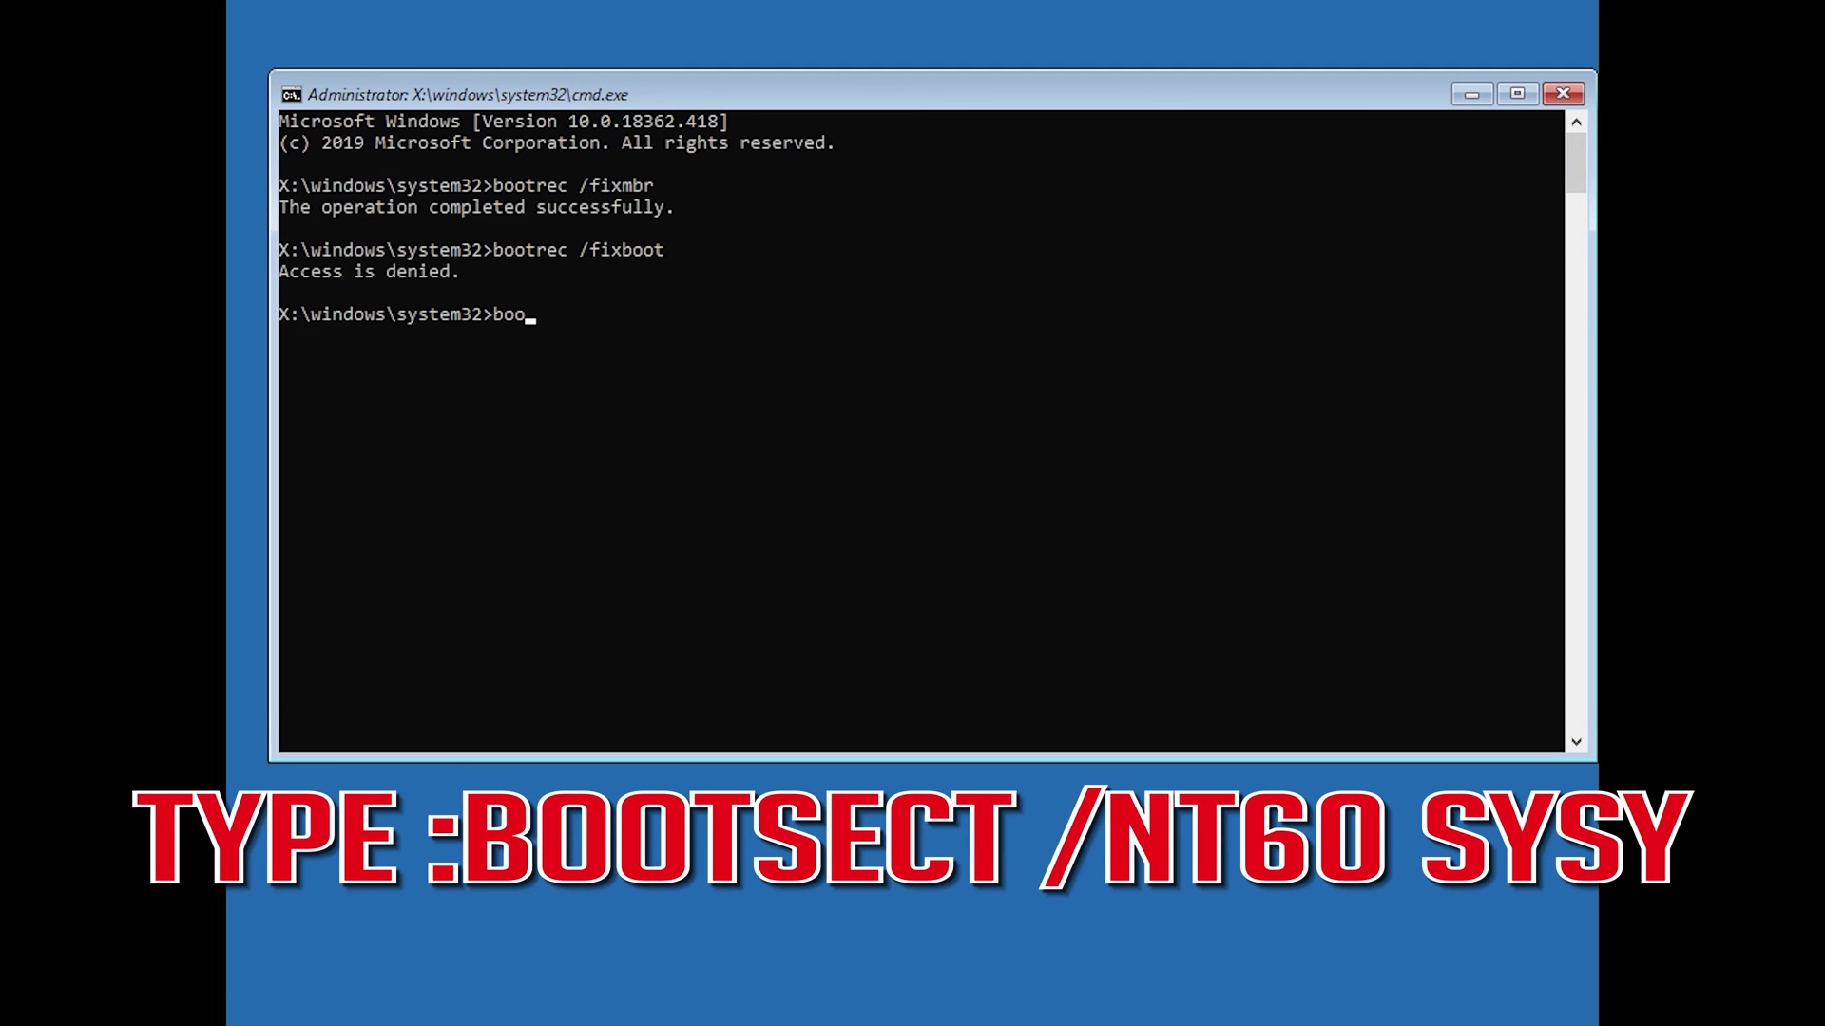
pyautogui.write('tsect /nt60 sys')
pyautogui.press('Return')
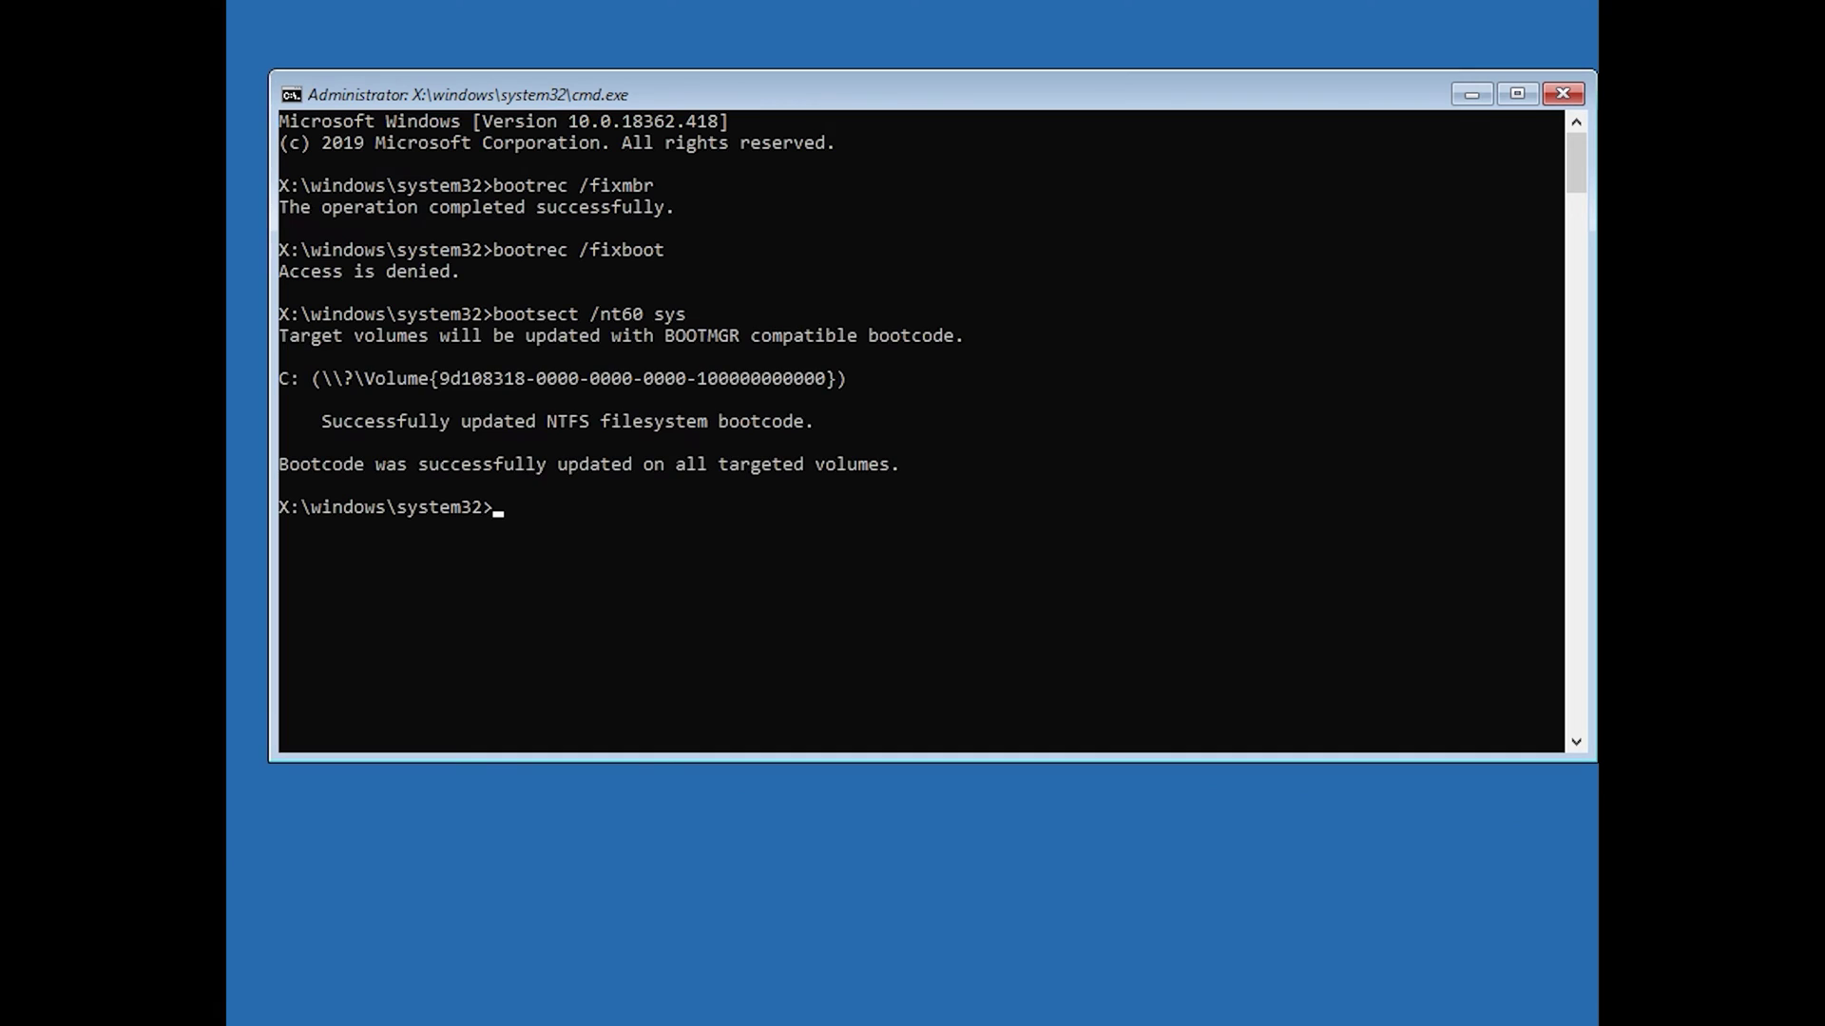
pyautogui.write('boot')
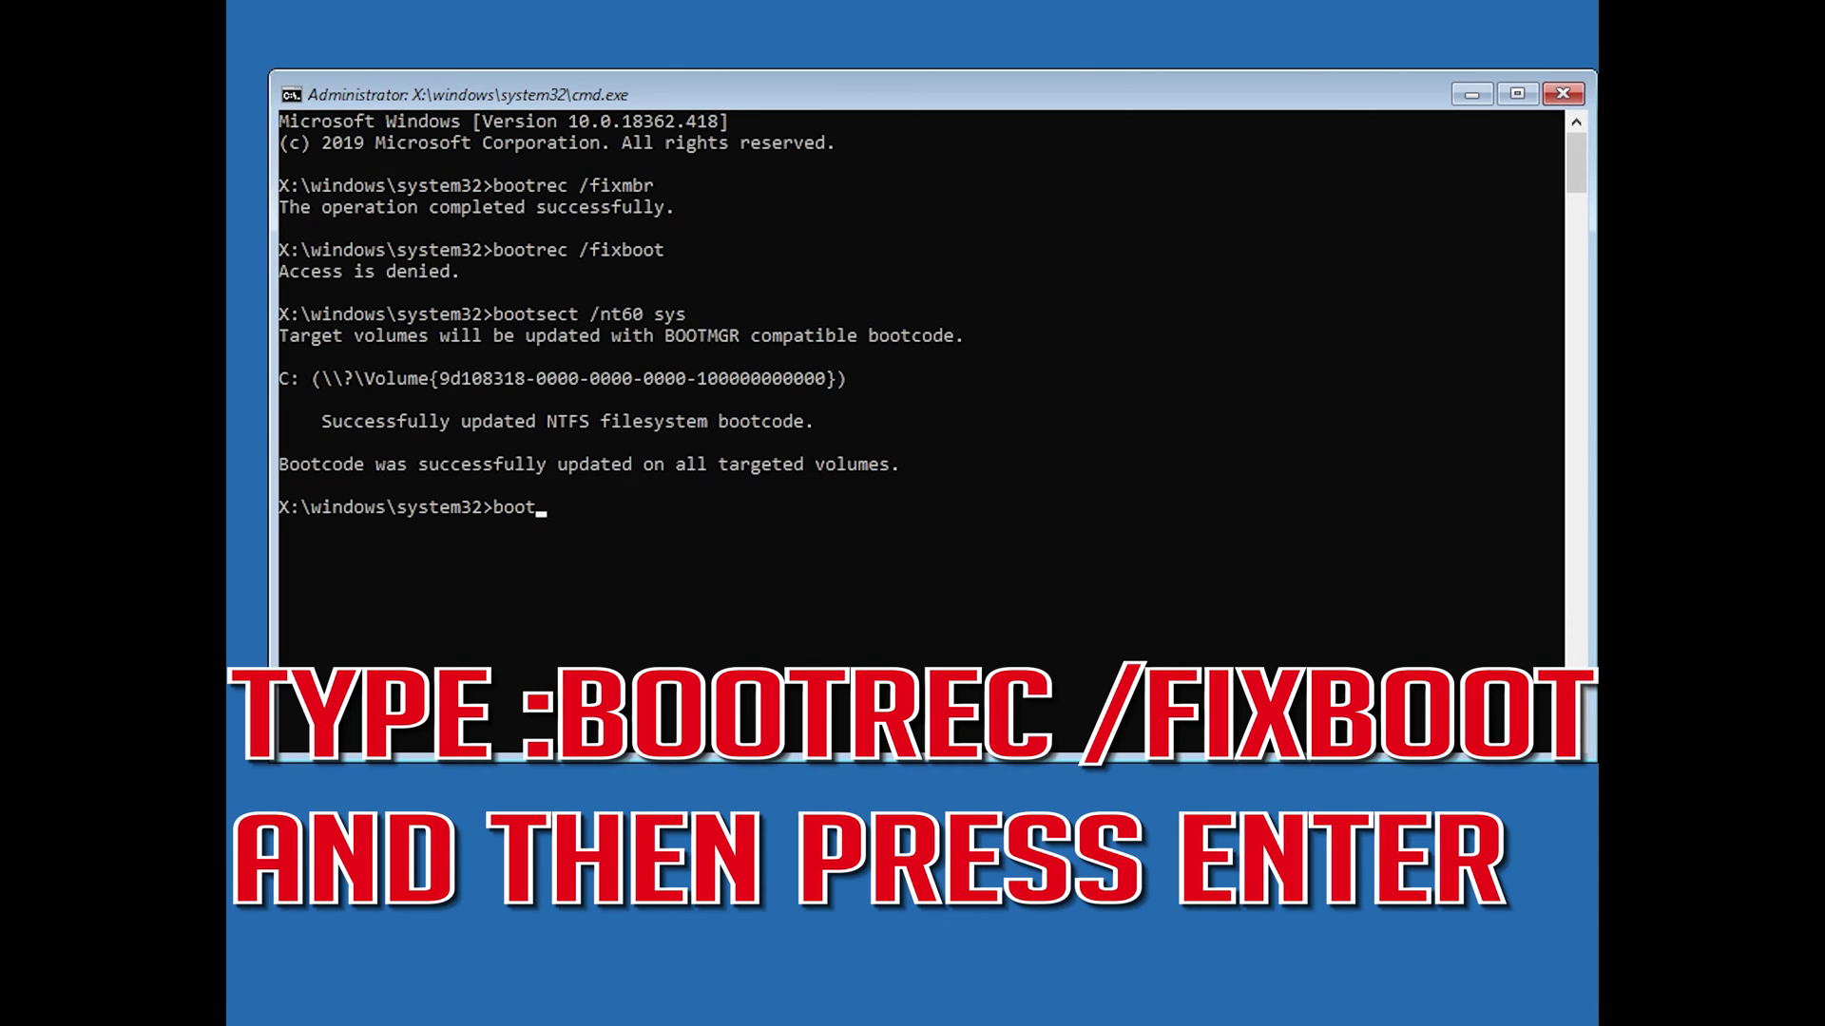
pyautogui.write('rec /fixboot')
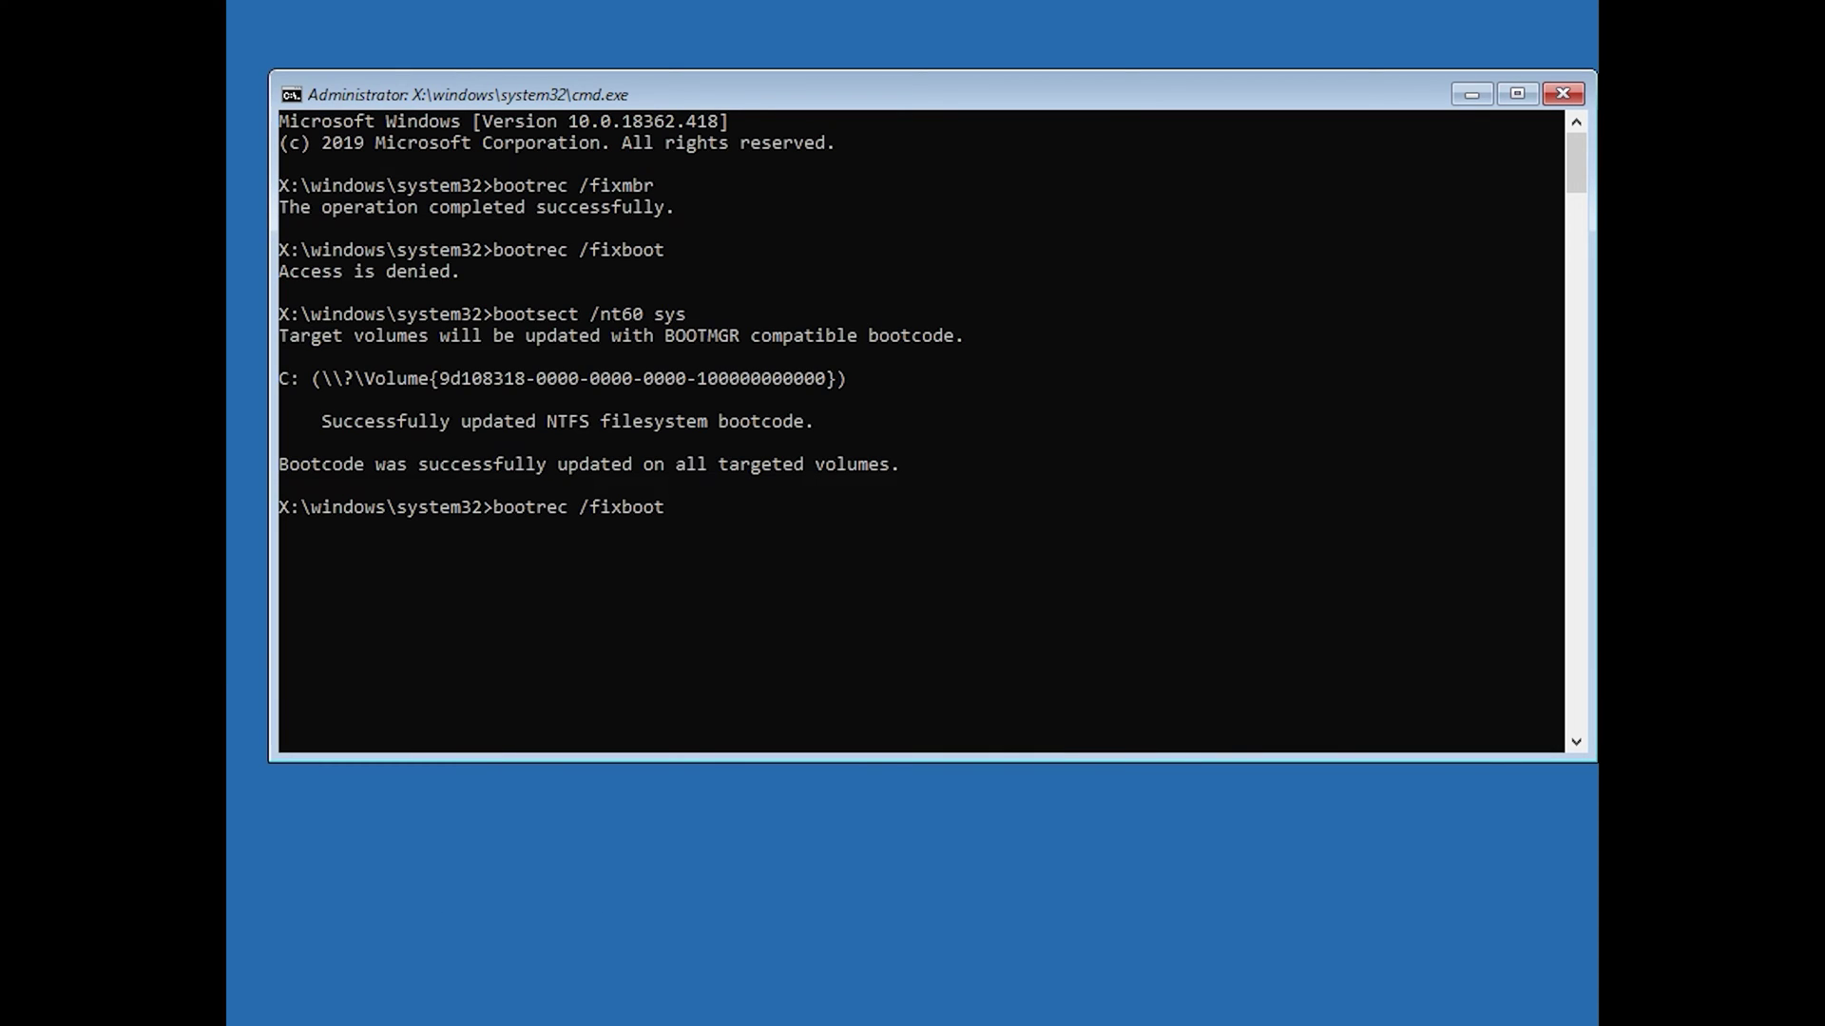
pyautogui.press('Return')
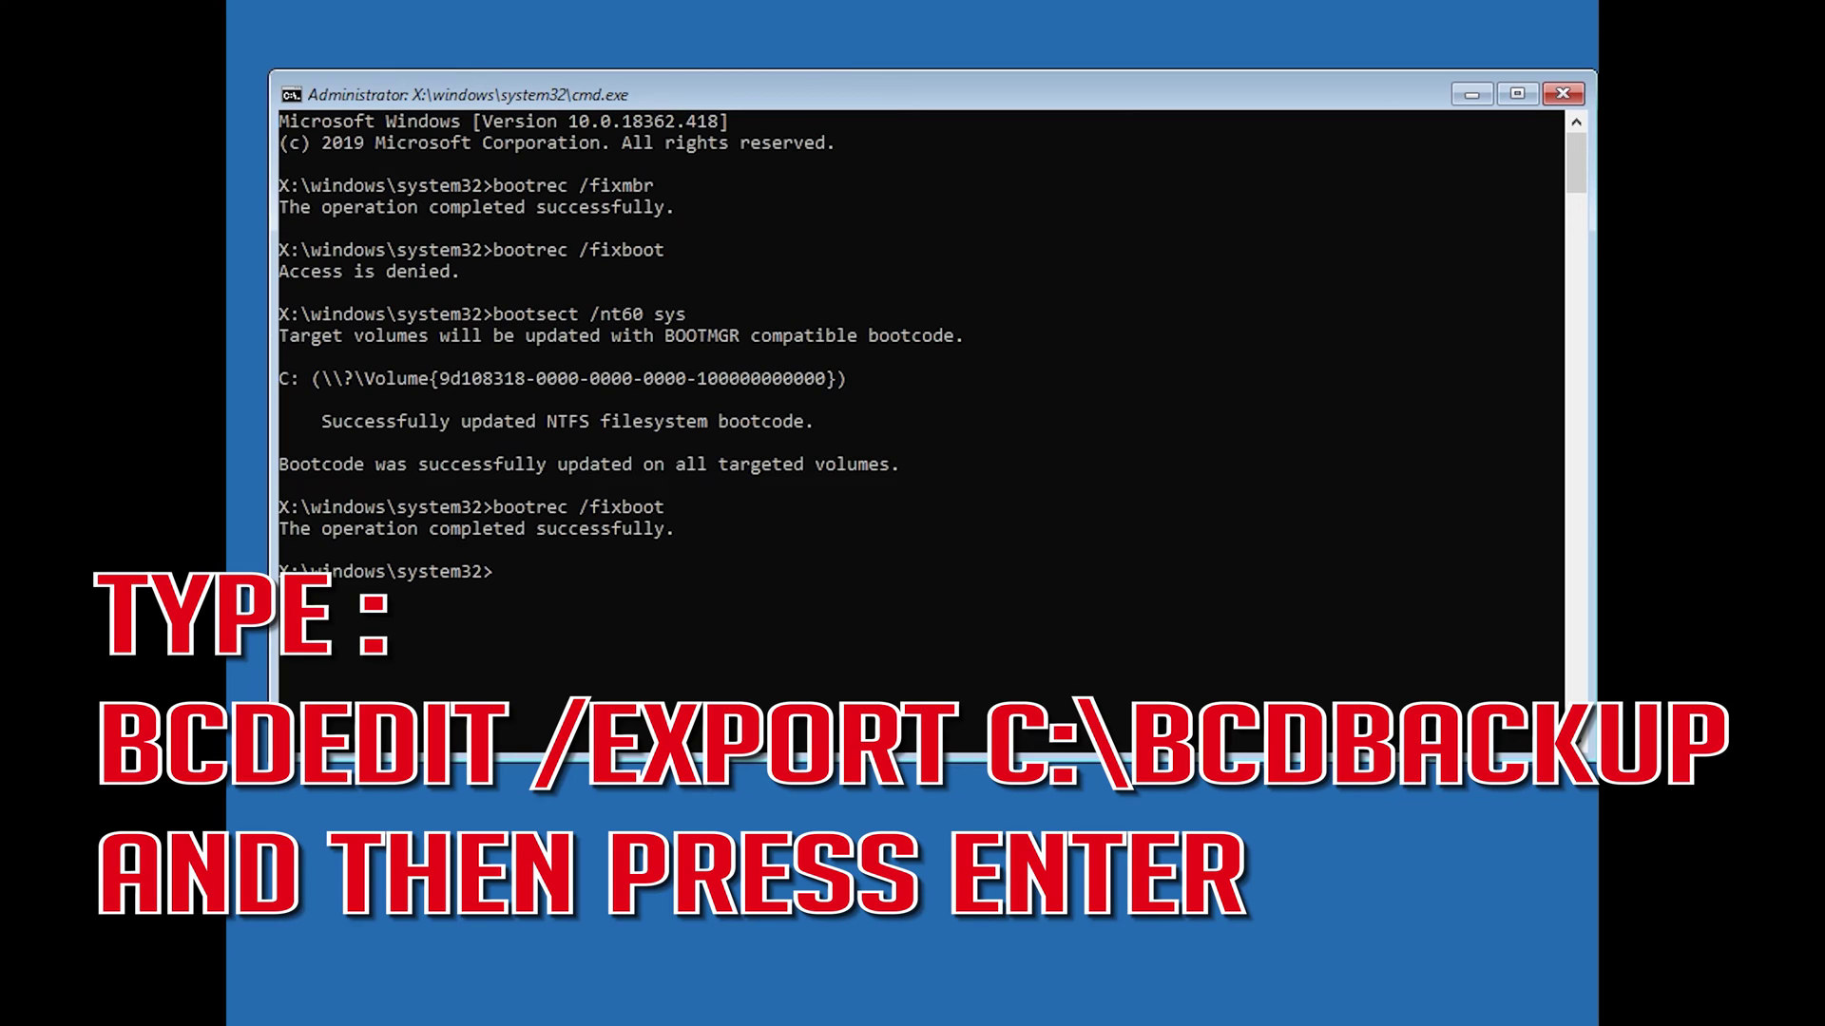
# Step: Back up the boot configuration data by running bcdedit /export c:\bcdbackup
pyautogui.write('bcdedit /export c:\\bcdb')
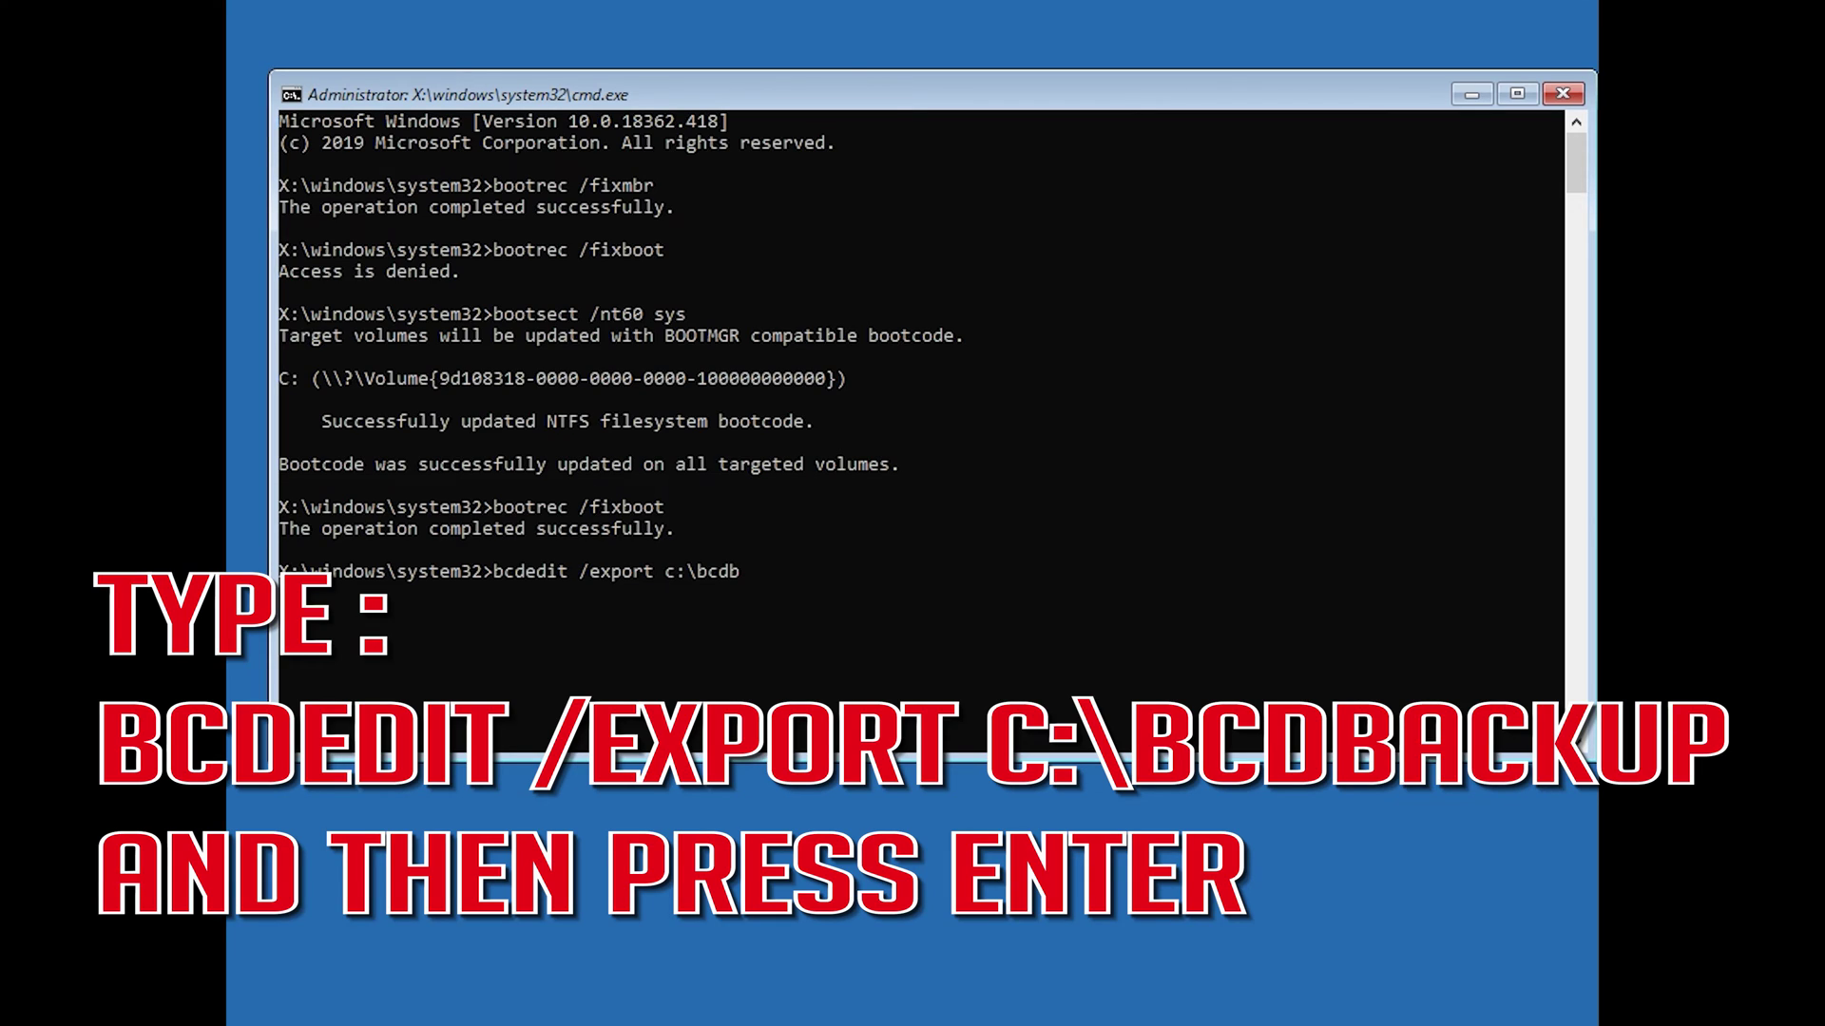
pyautogui.write('ackup')
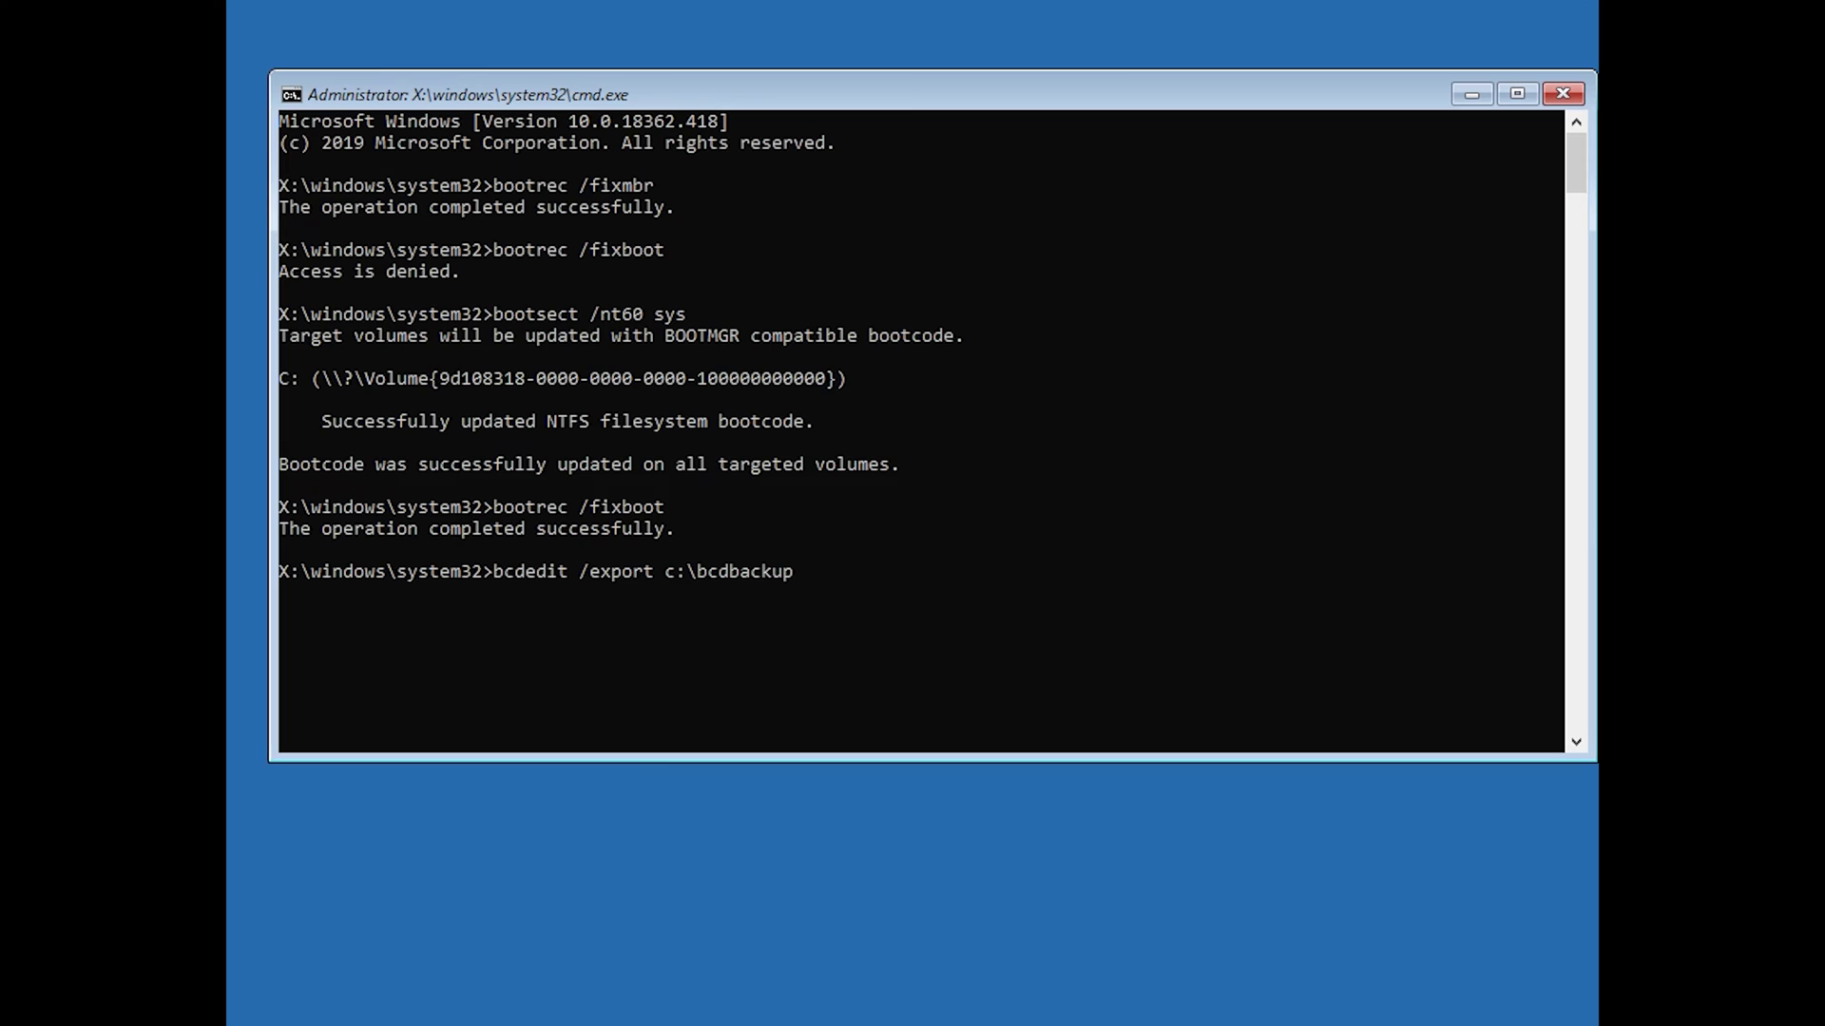
pyautogui.press('Return')
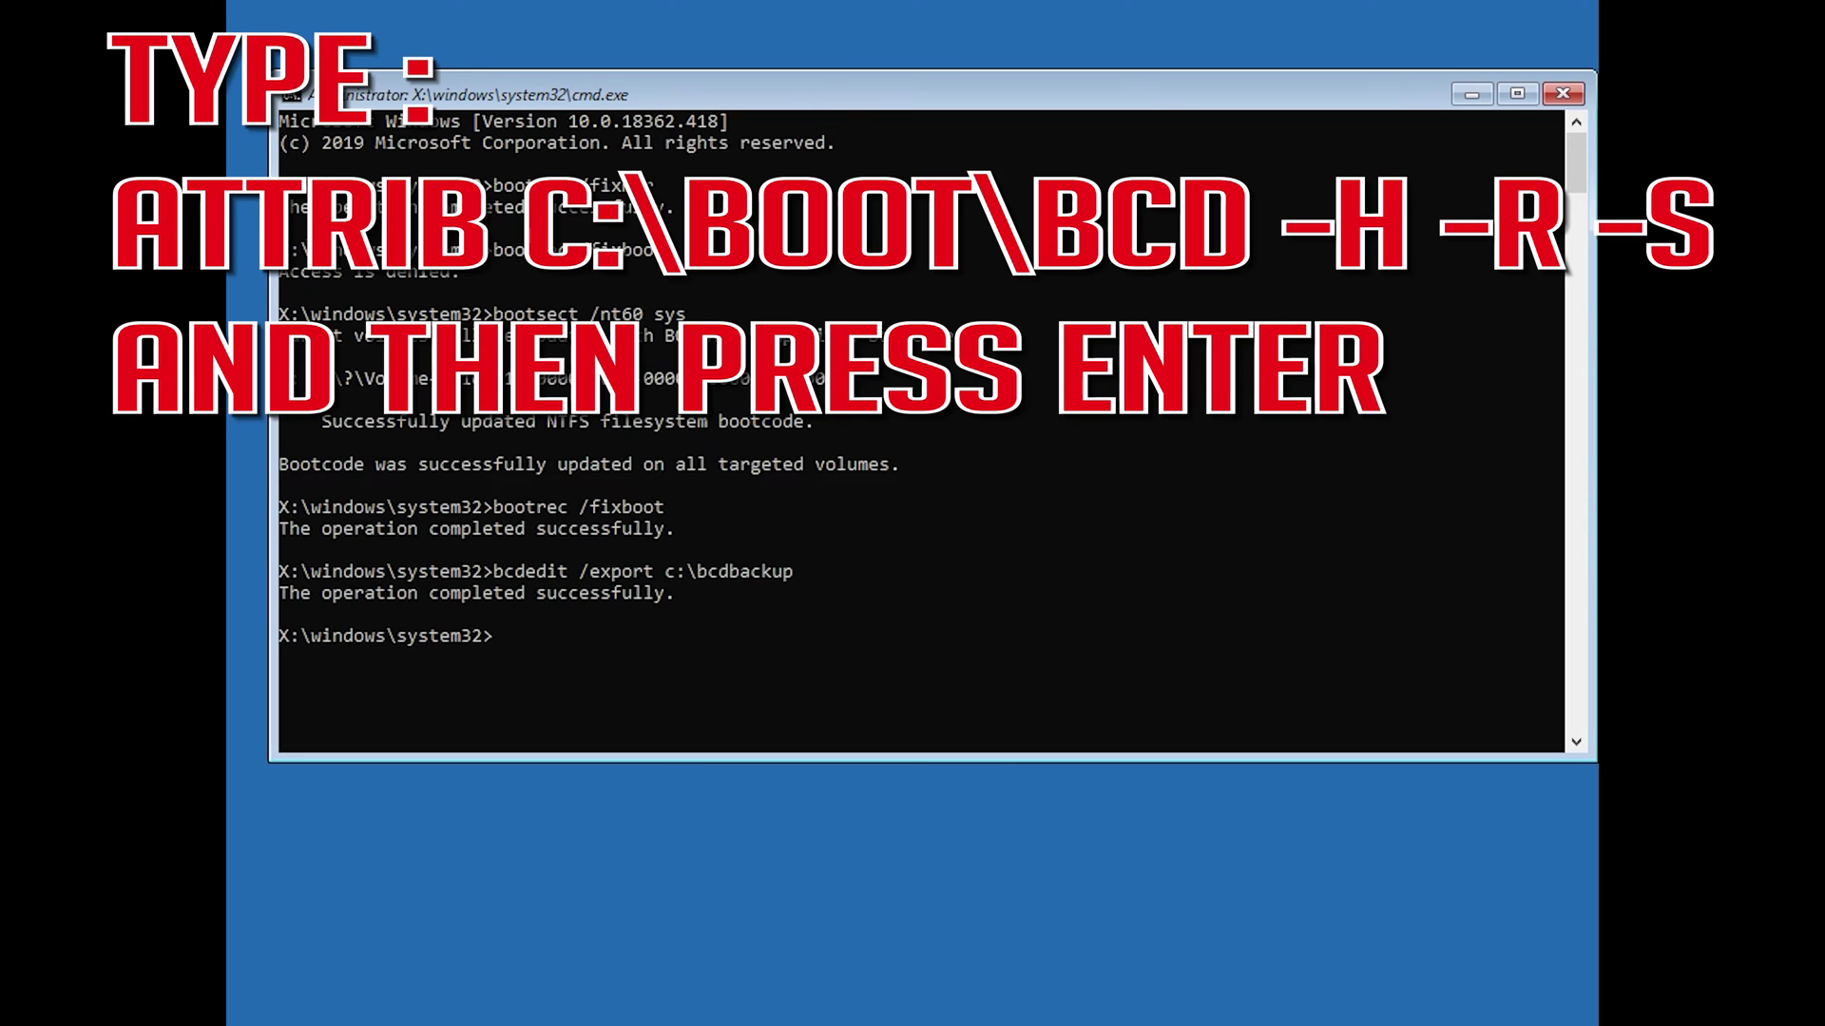
# Step: Clear the hidden, read-only and system attributes of c:\boot\bcd with attrib -h -r -s and rename the file to bcd.old
pyautogui.write('attrib c:\\boot\\bcd')
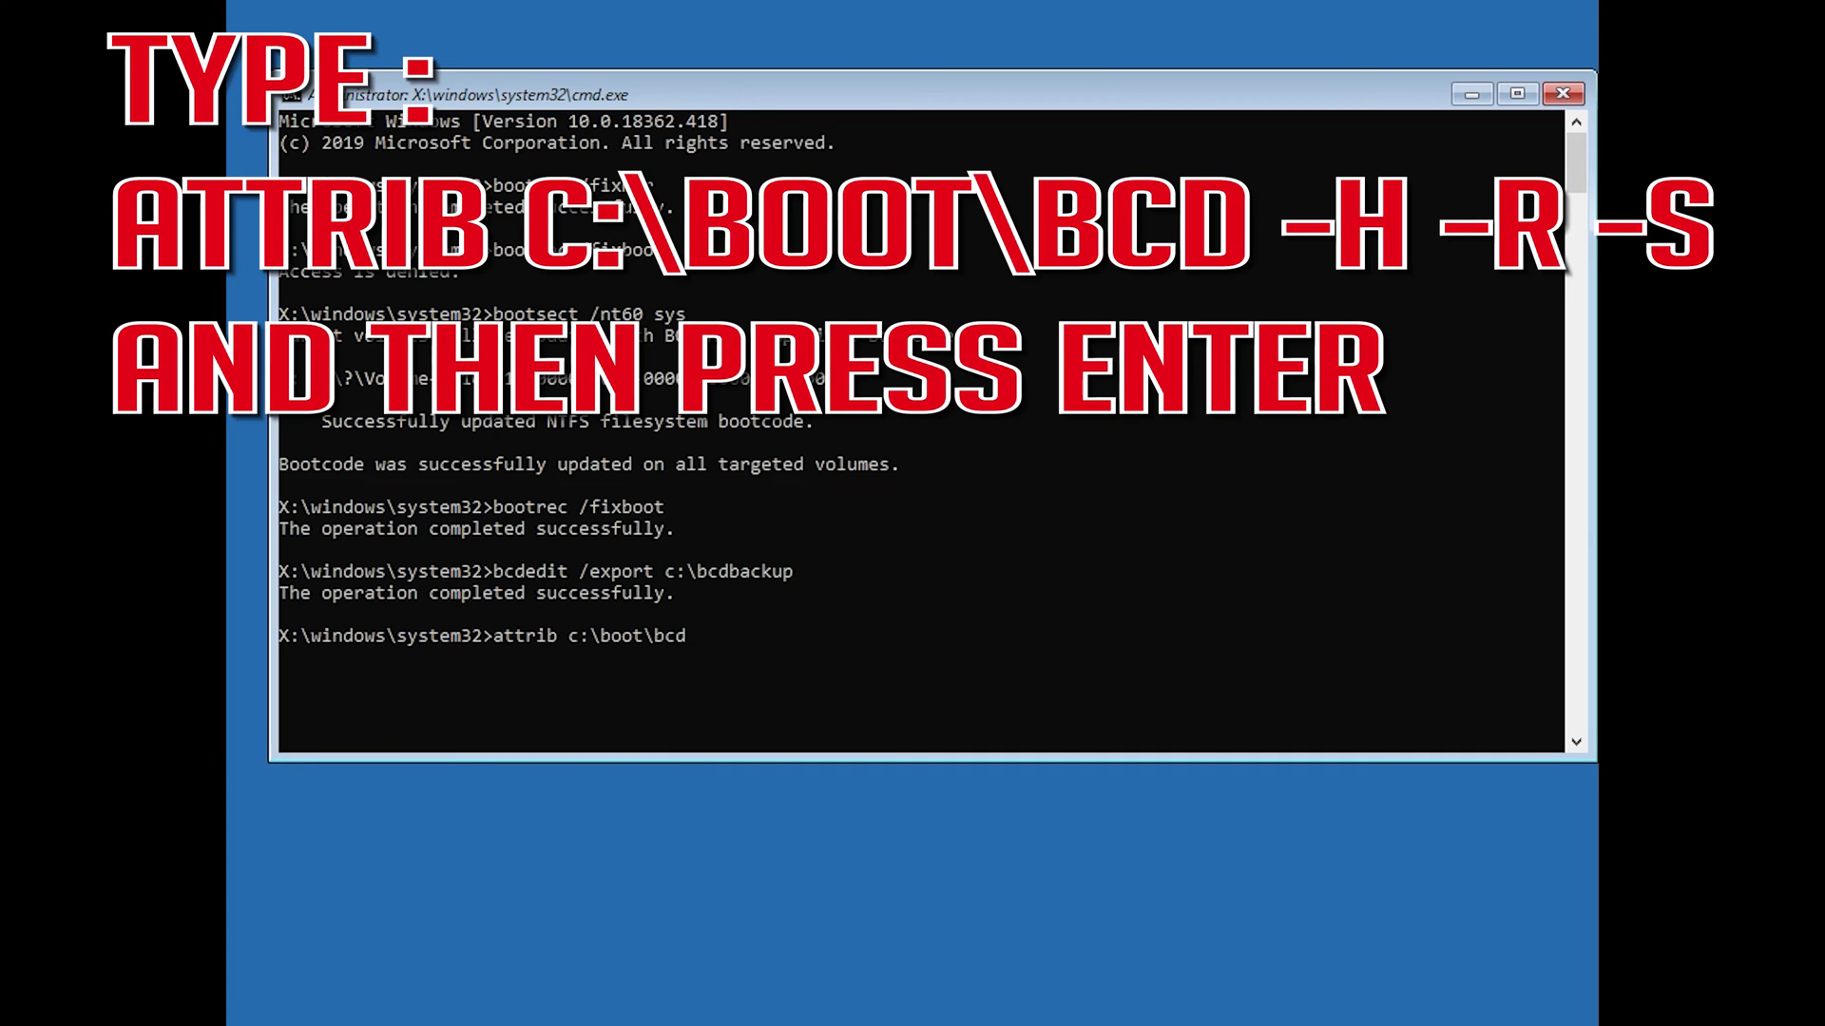
pyautogui.write('-h -r -s')
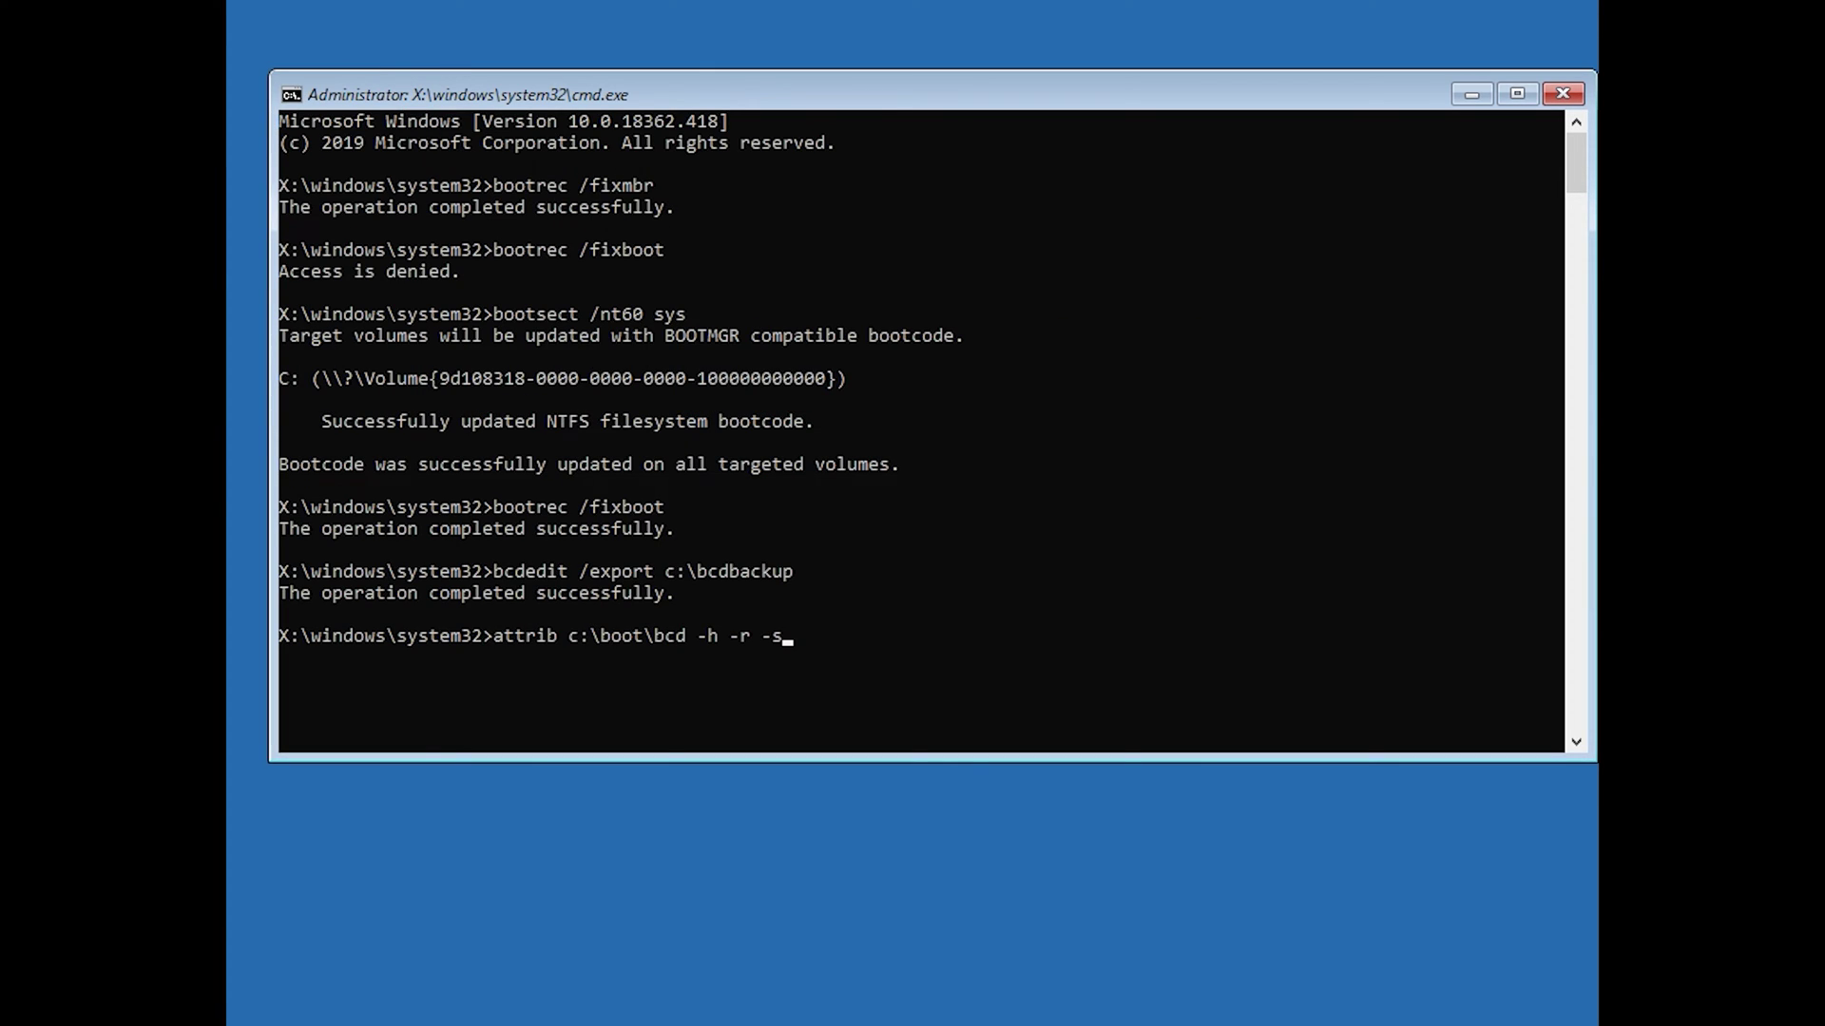
pyautogui.press('Return')
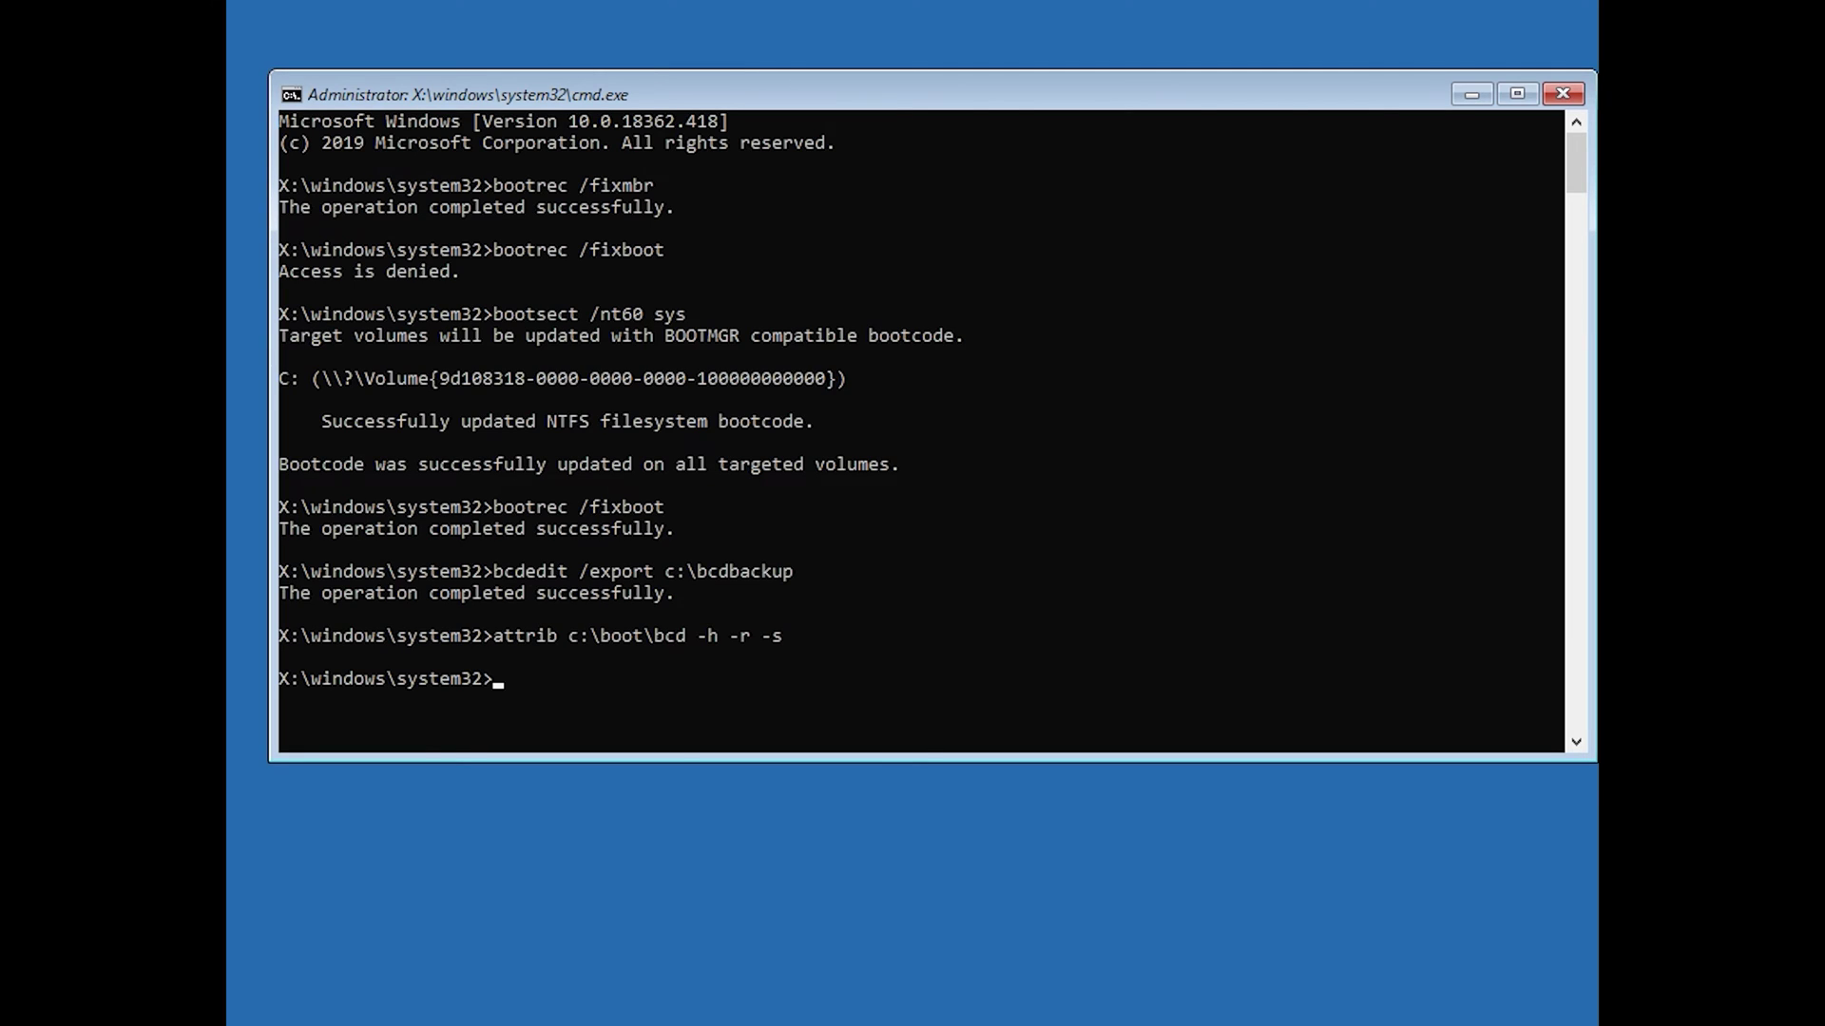
pyautogui.write('ren c')
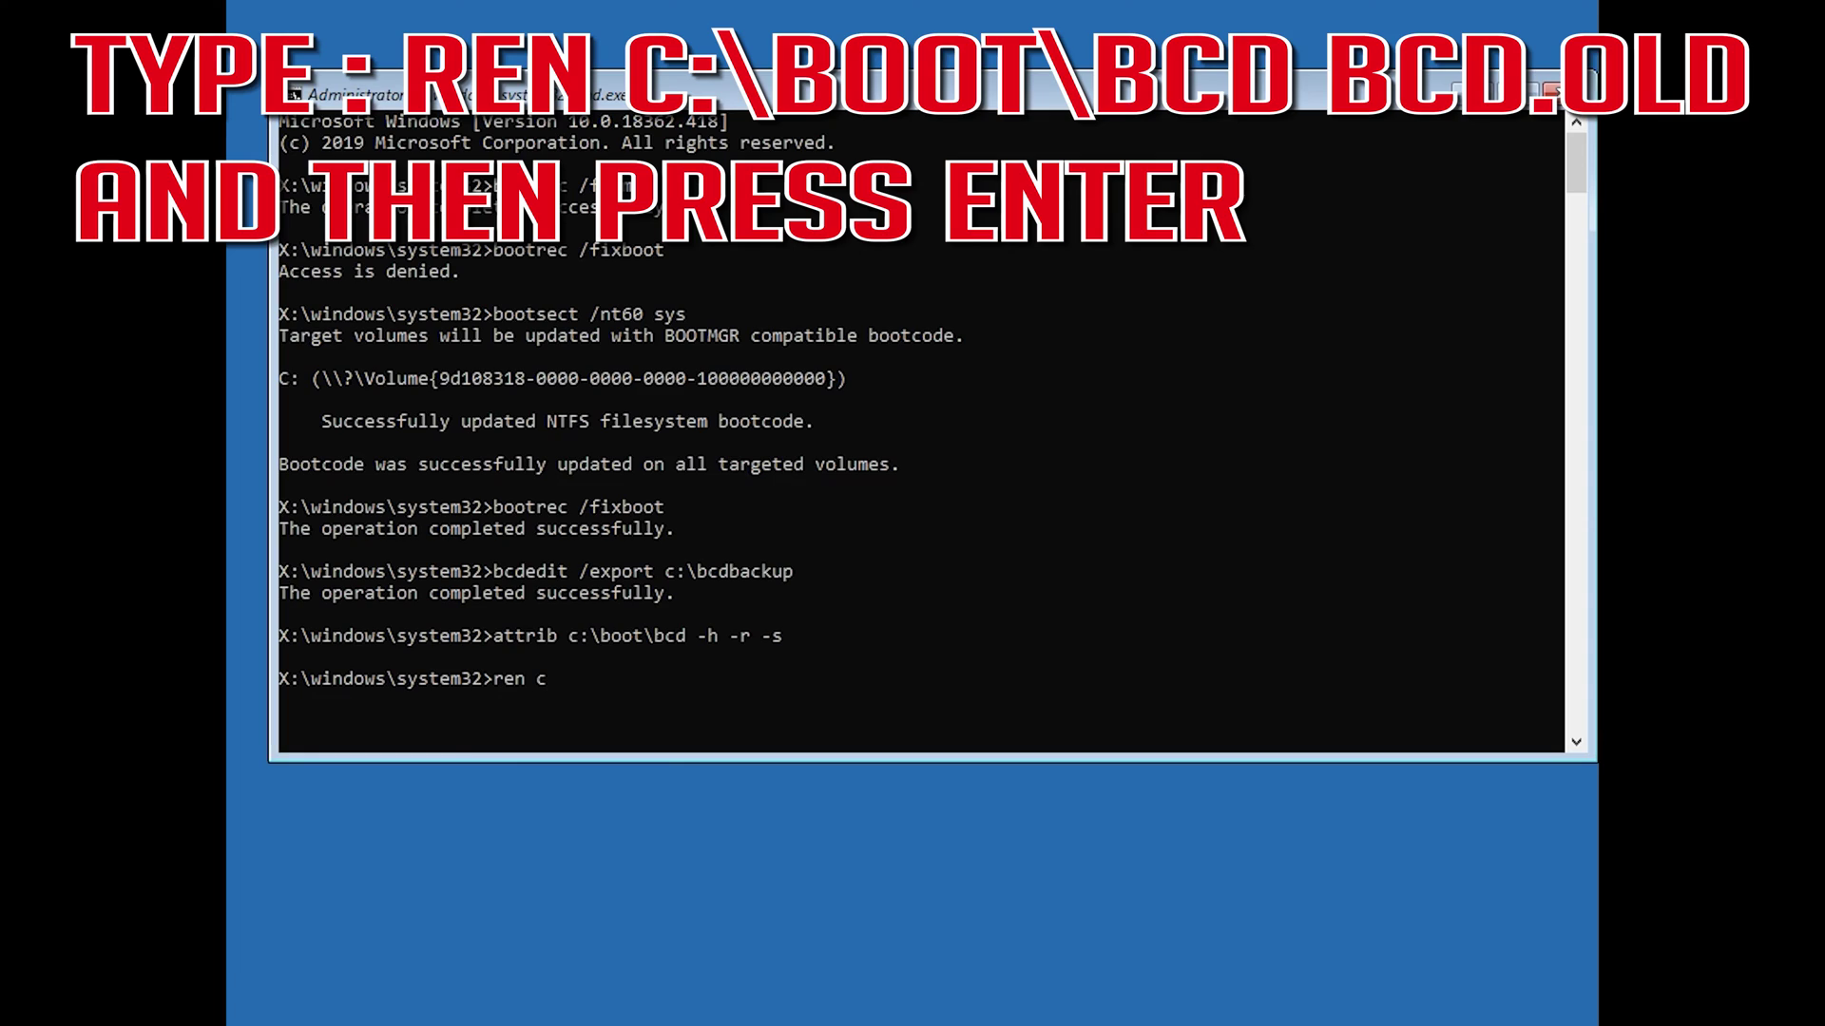
pyautogui.write(':')
pyautogui.write('\x08oot')
pyautogui.write('\\boot\\')
pyautogui.write('bcd')
pyautogui.write(' bcd')
pyautogui.write('.old')
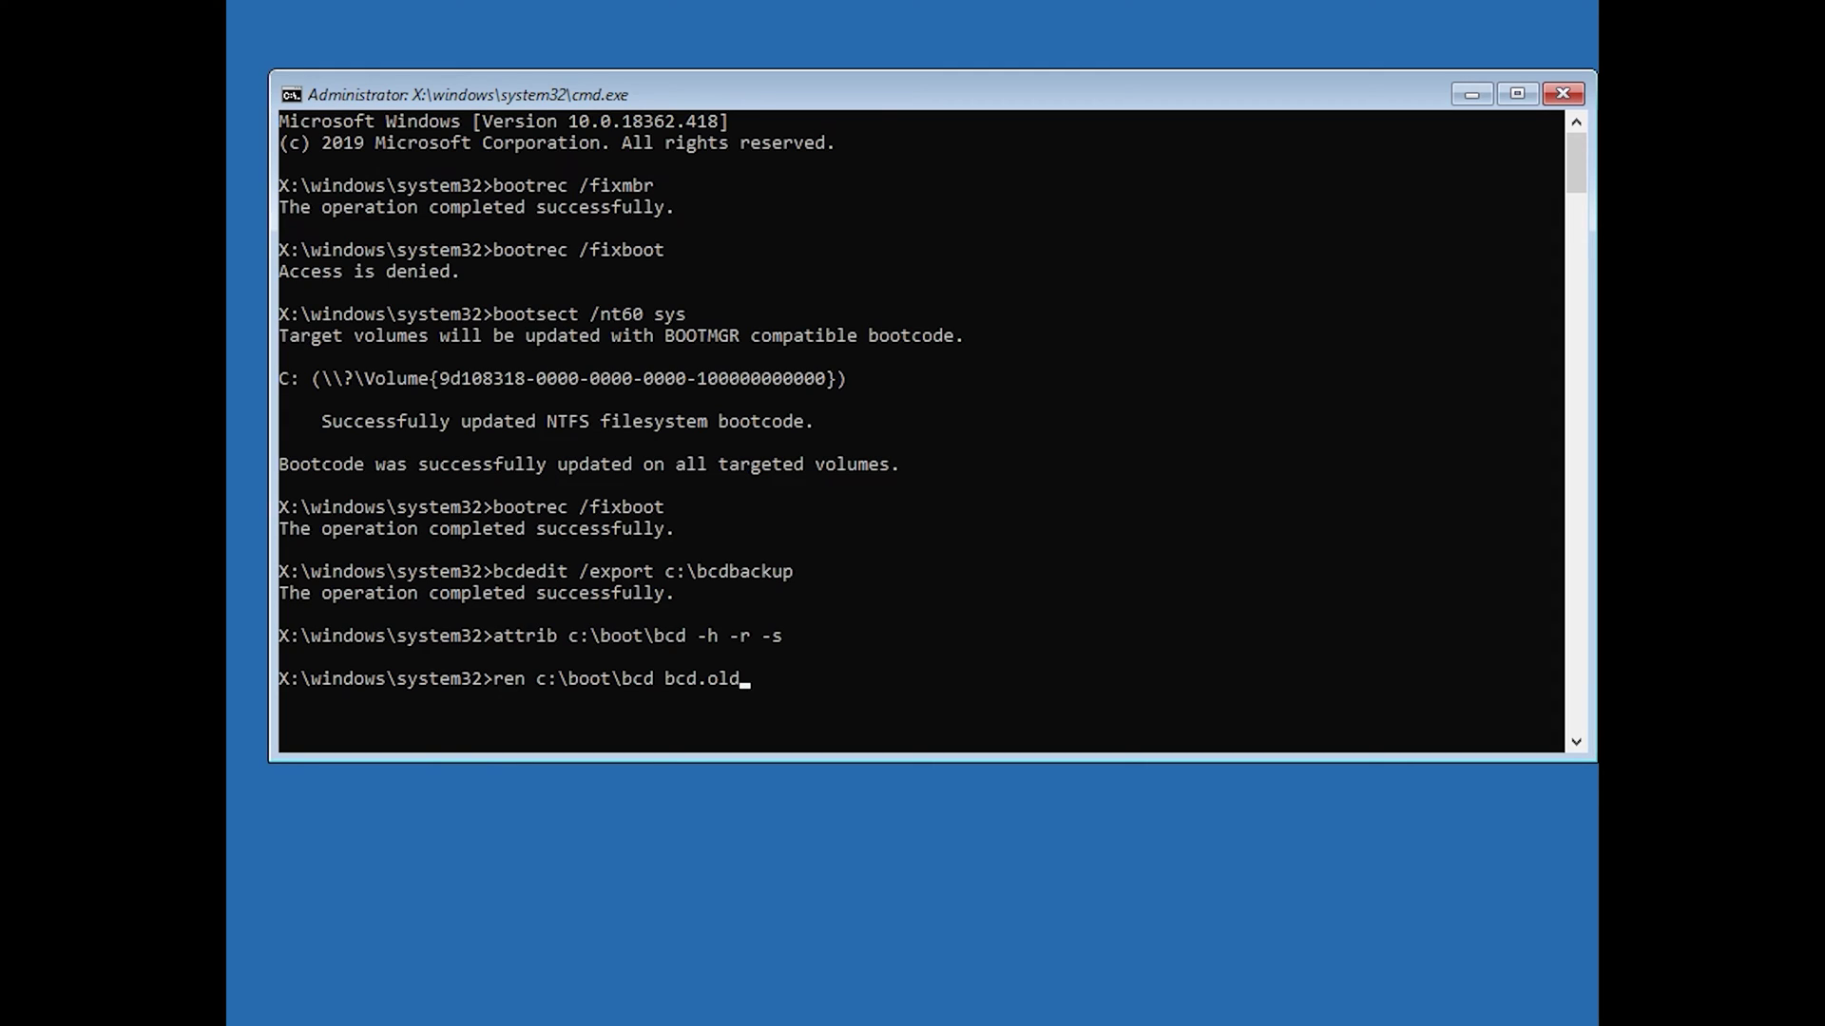
pyautogui.press('Return')
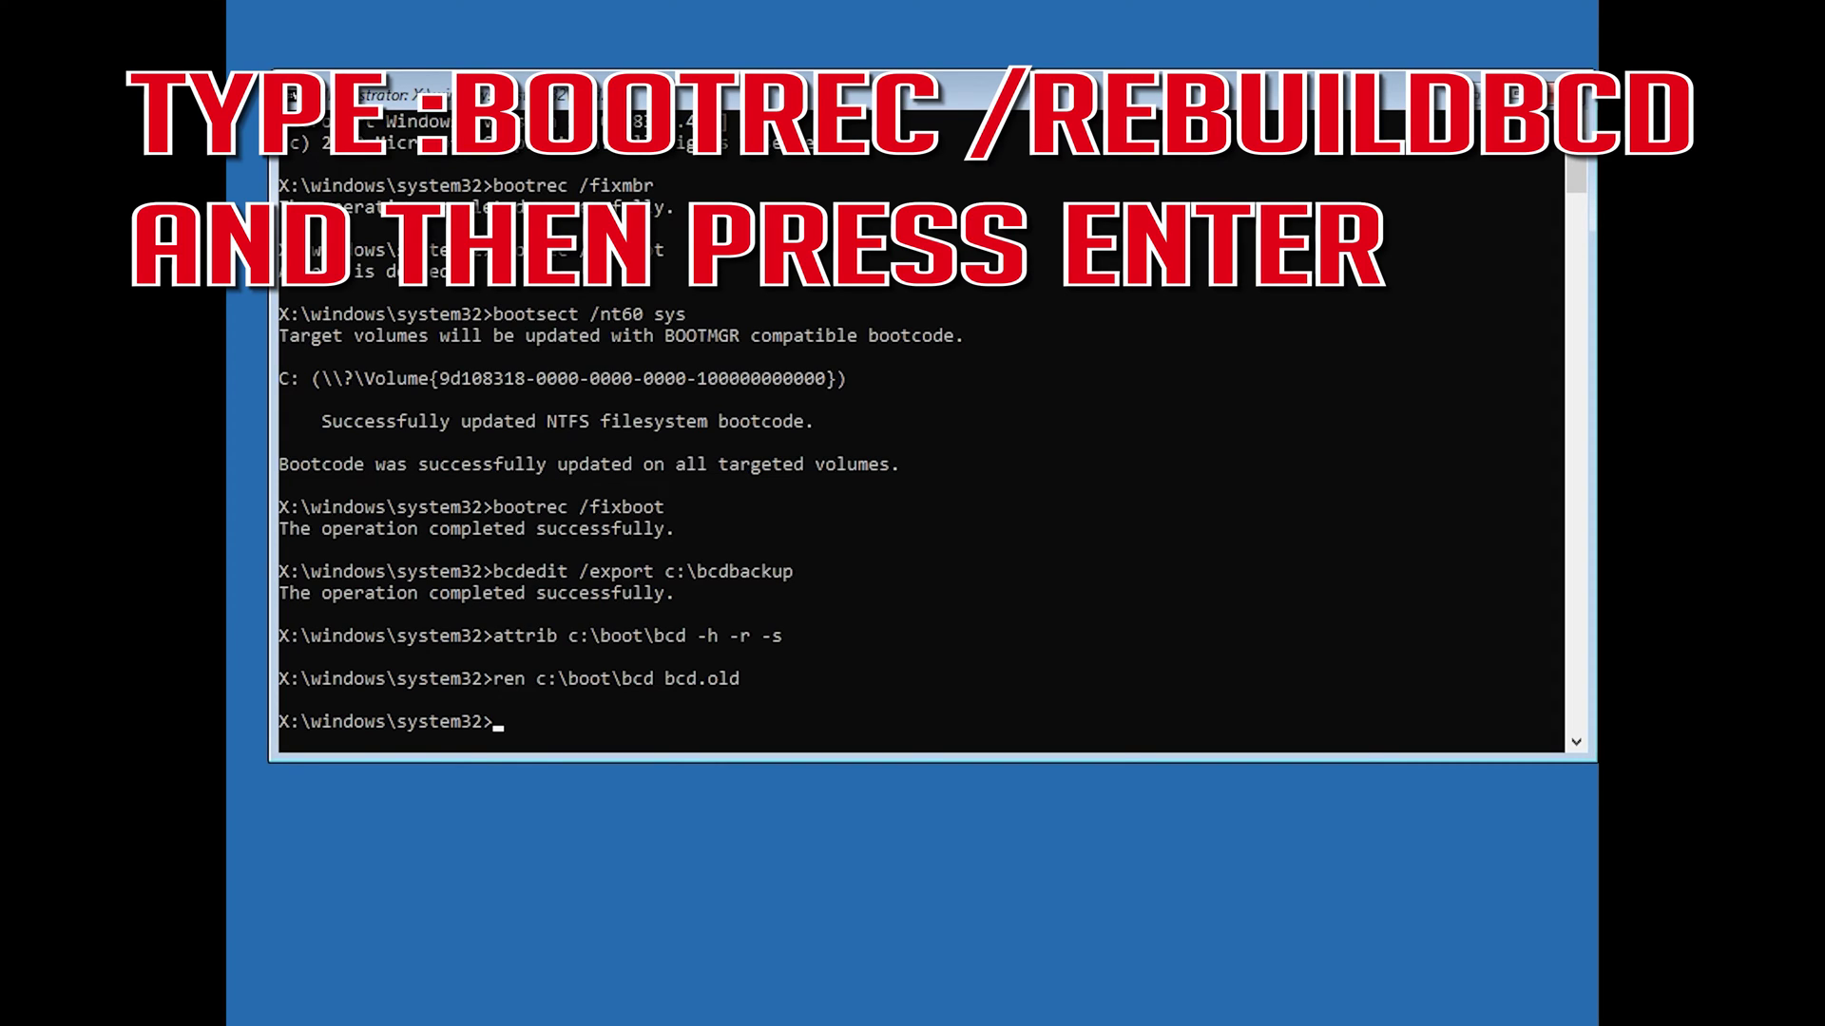
# Step: Rebuild the boot configuration data with bootrec /rebuildbcd, answering y to add the D:\Windows installation to the boot list
pyautogui.write('bootrec /rebuildbcd')
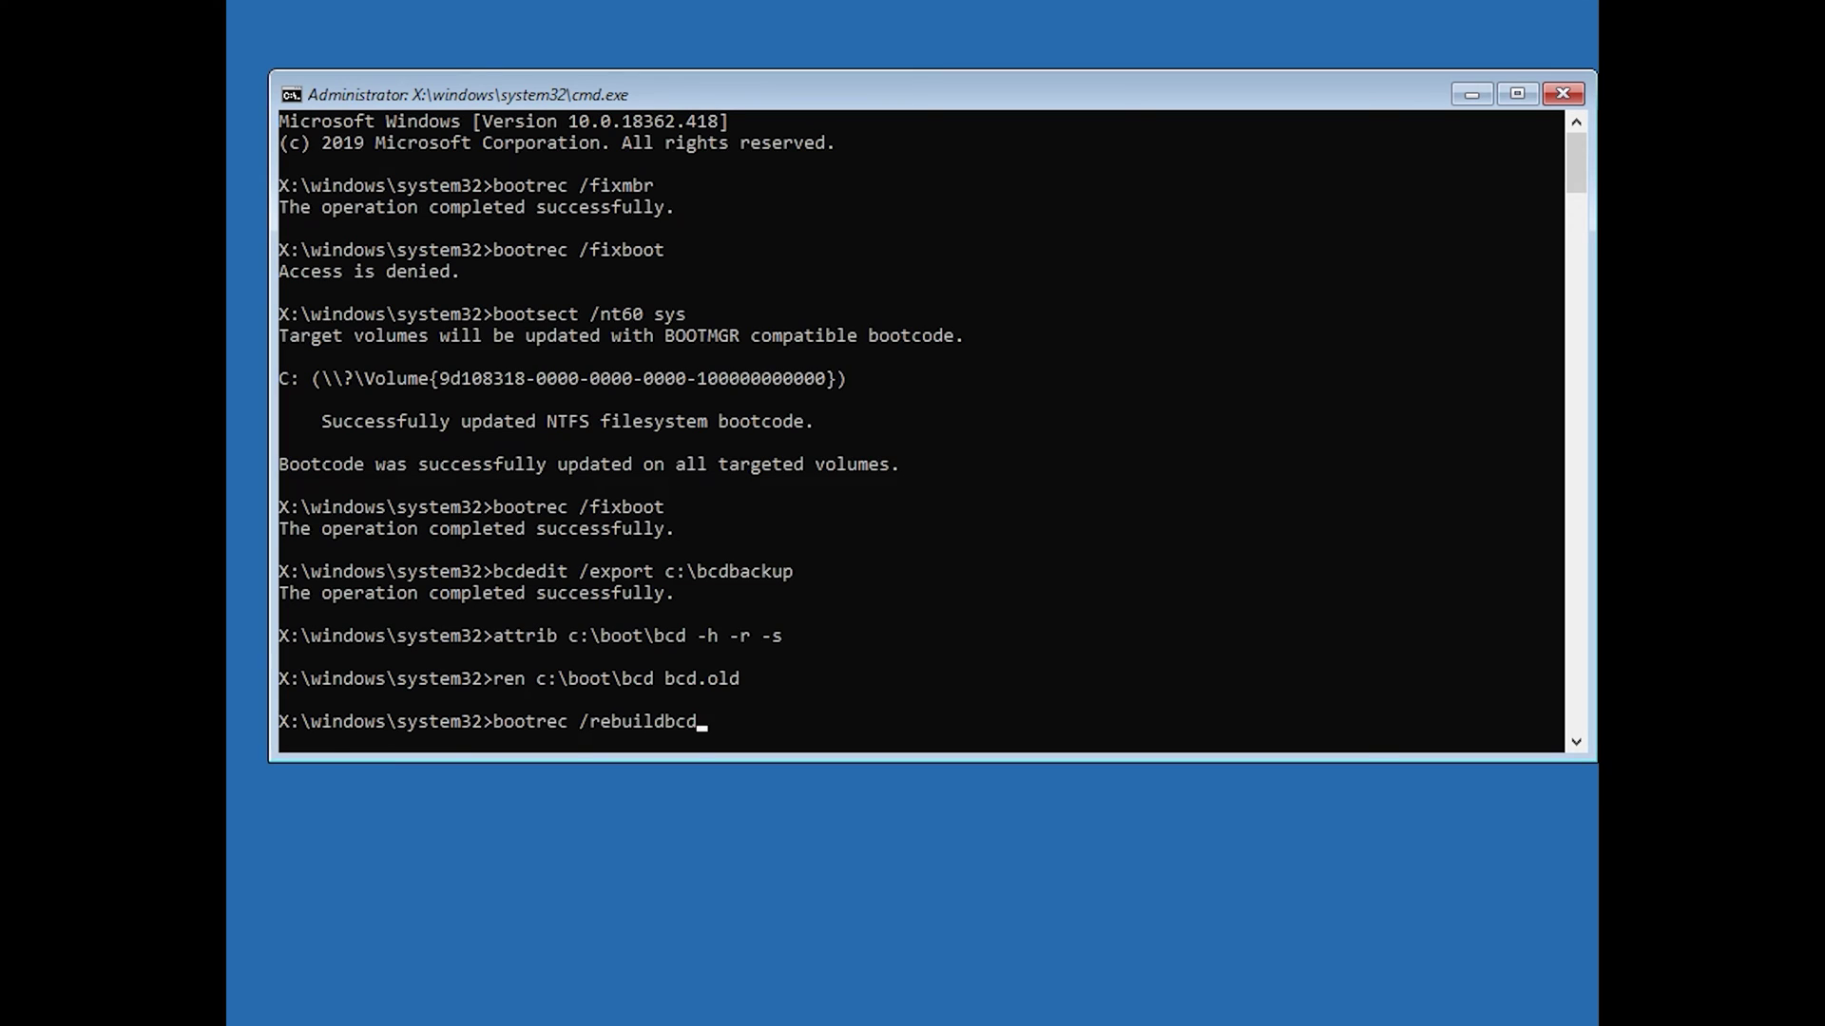
pyautogui.press('Return')
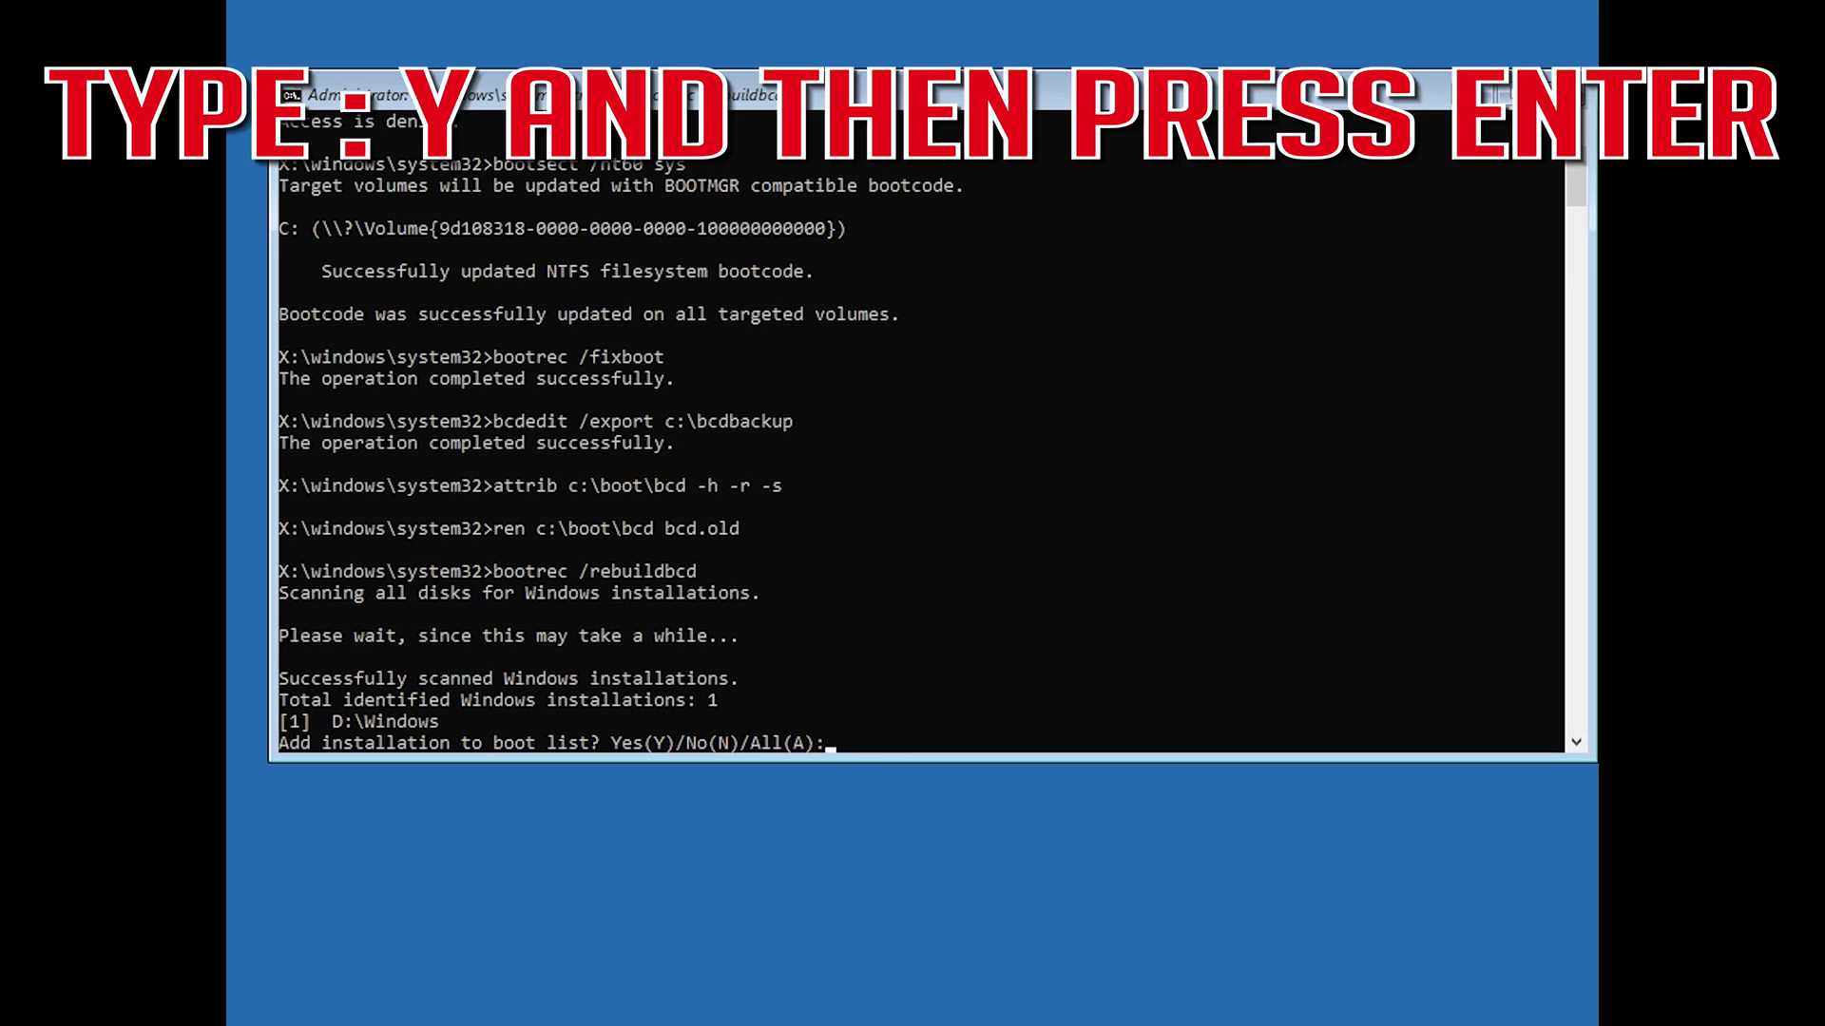
pyautogui.write('y')
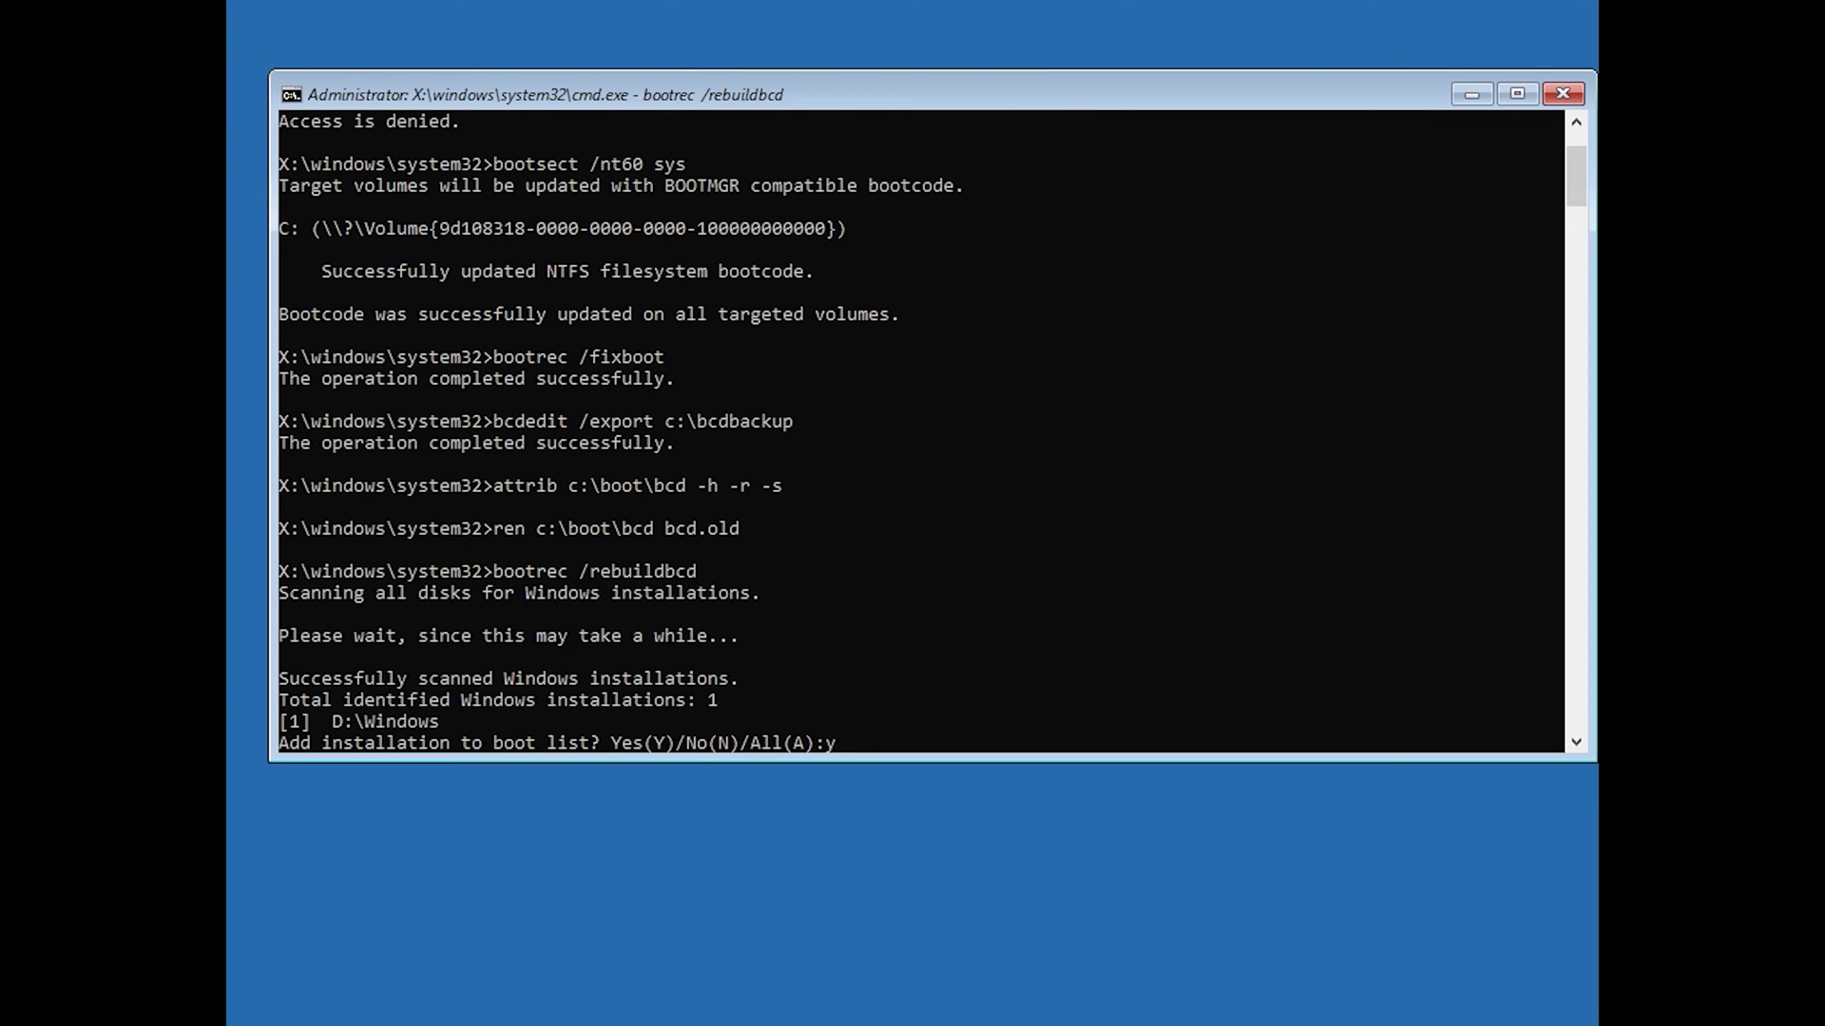
pyautogui.press('Return')
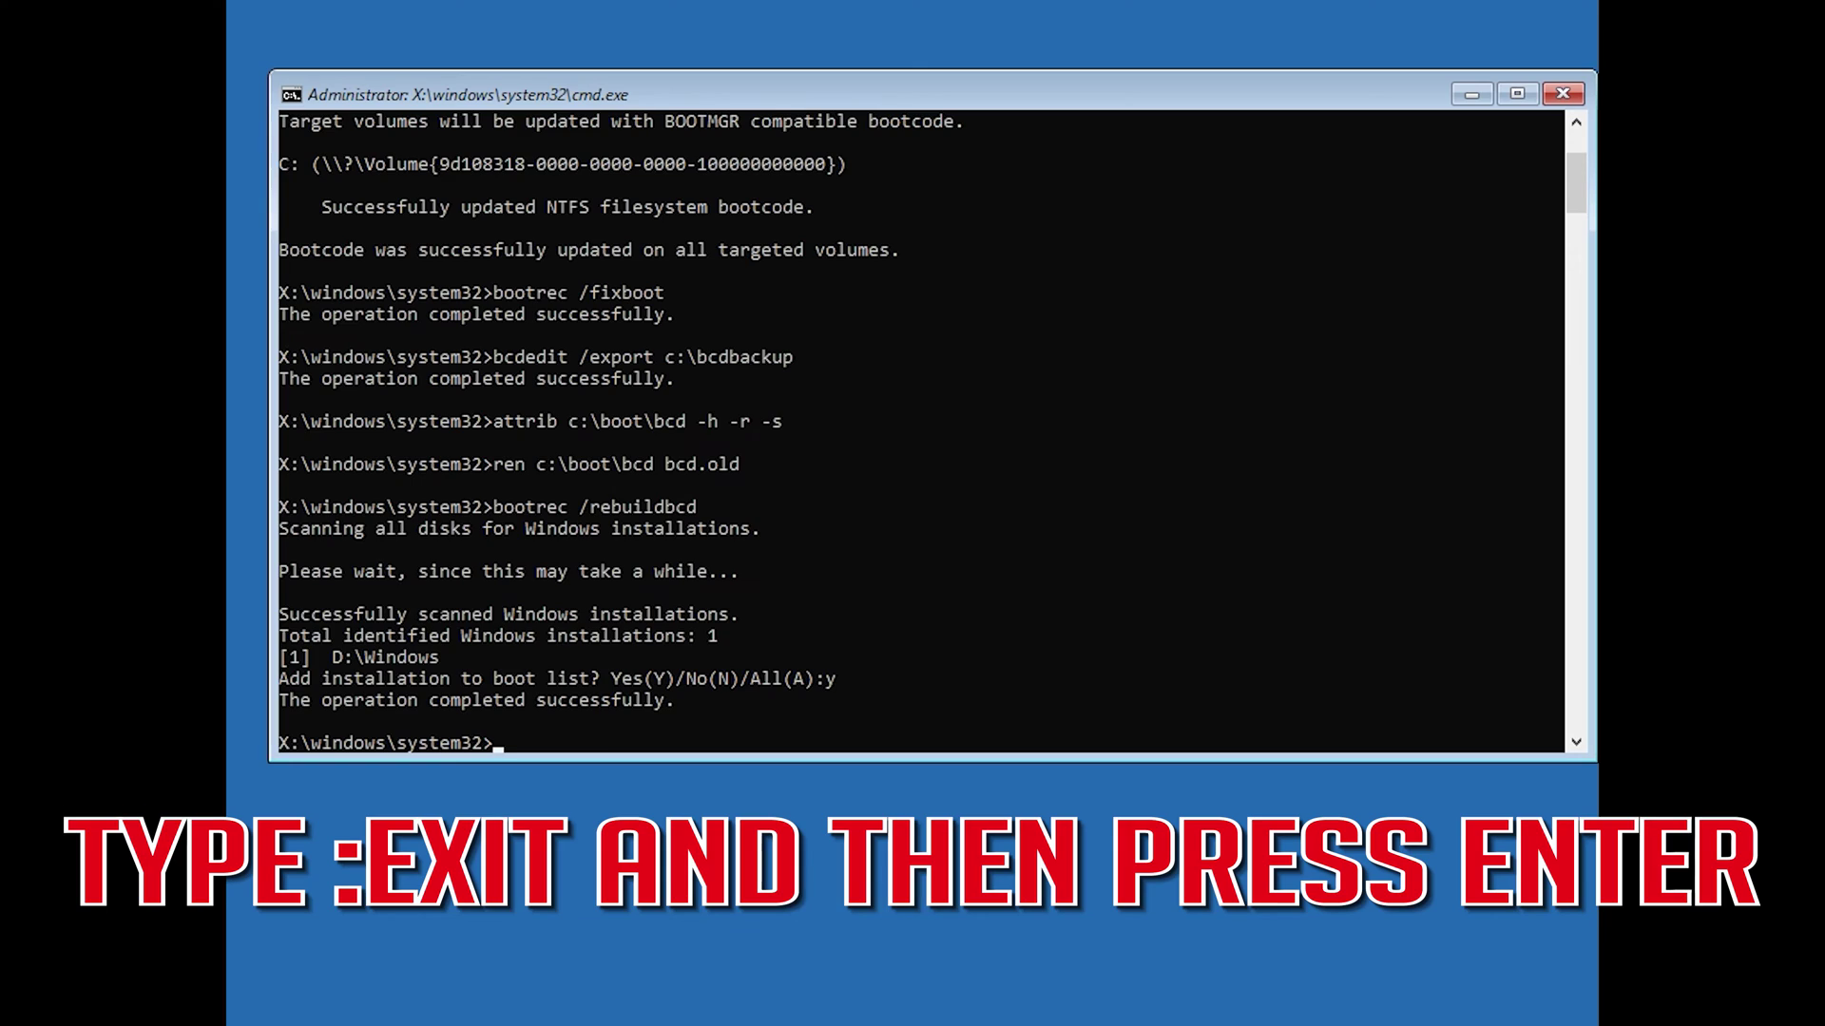
# Step: Exit the Command Prompt and leave the recovery environment, continuing to Windows 10 Pro to restart the PC
pyautogui.write('exit')
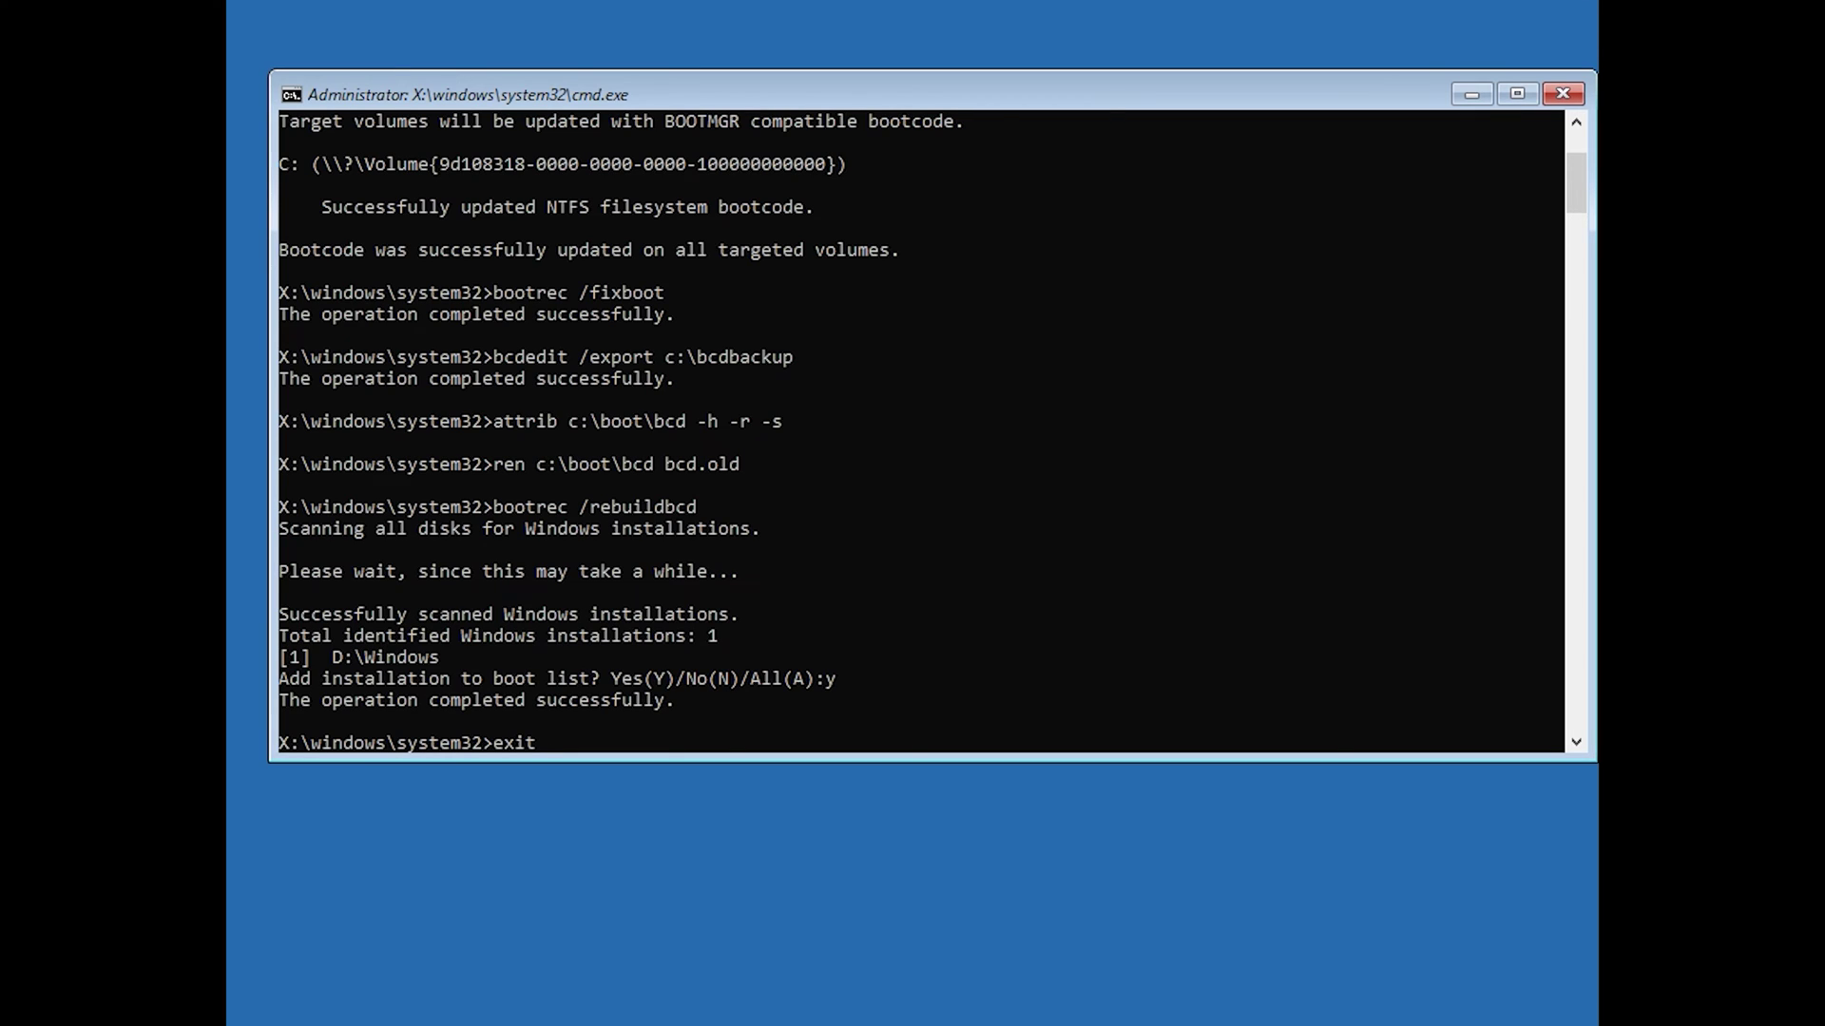
pyautogui.press('Return')
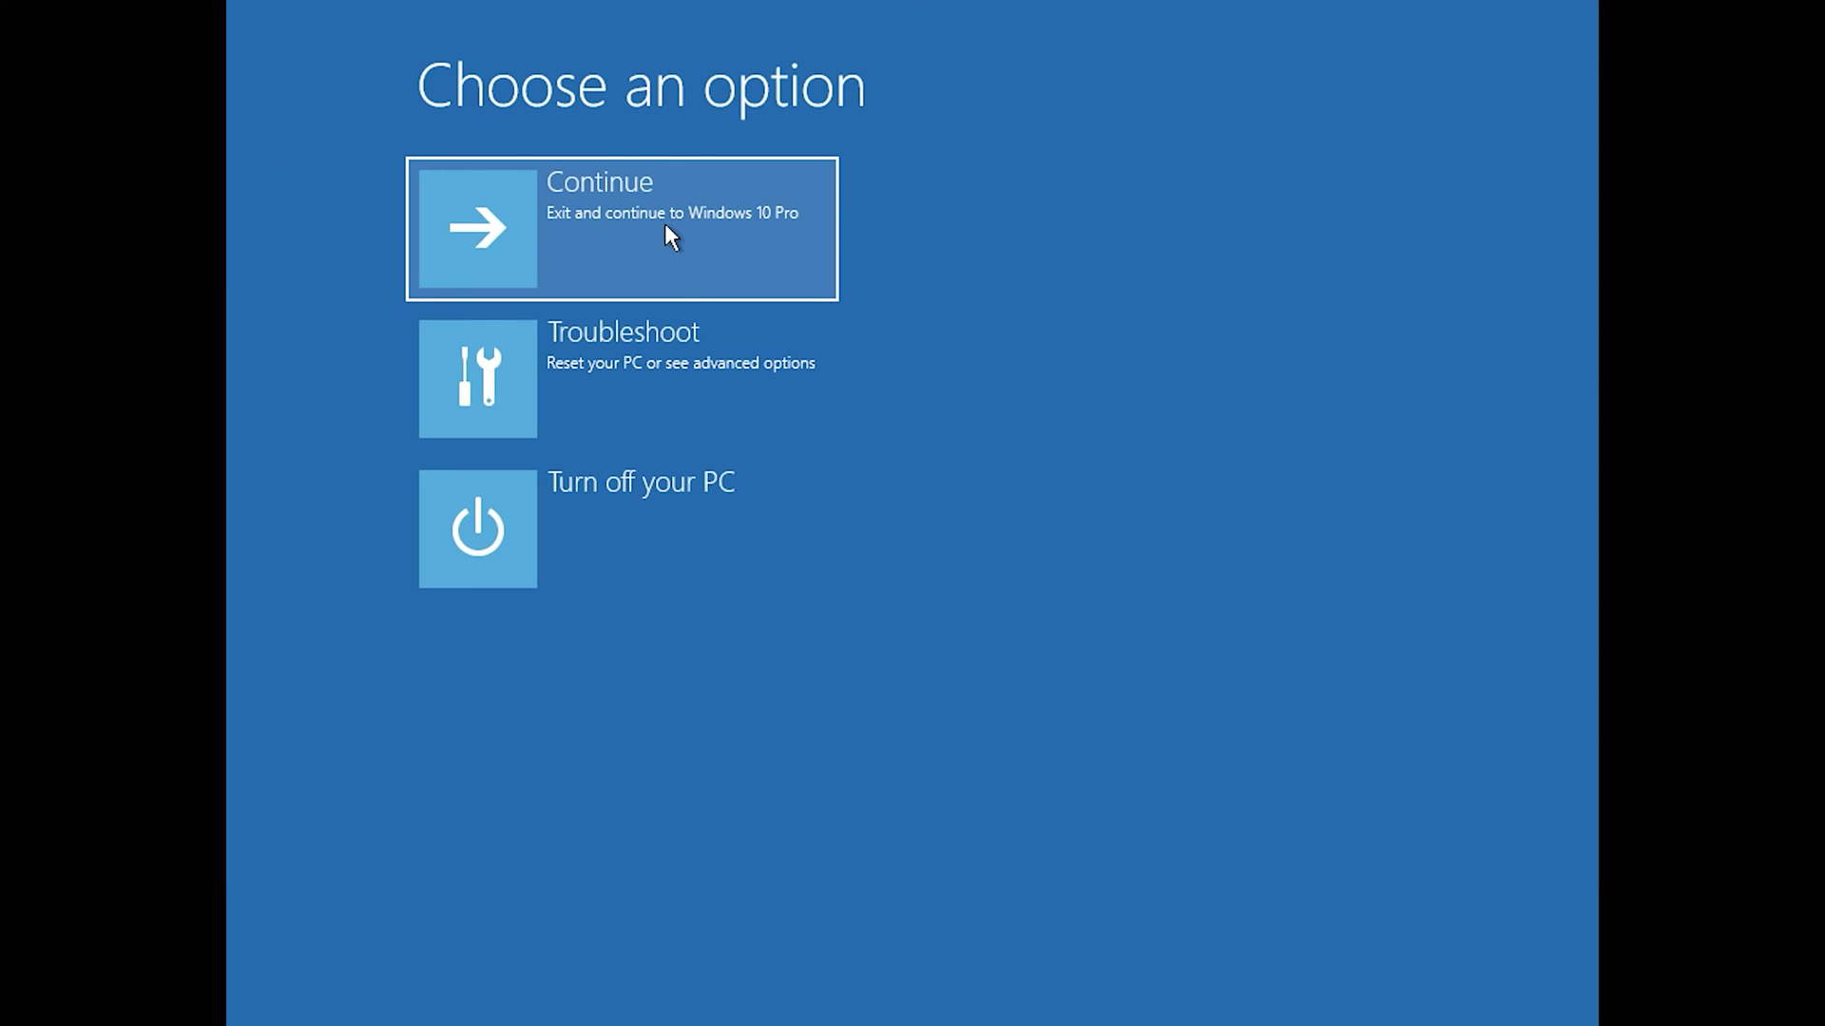
pyautogui.click(699, 220)
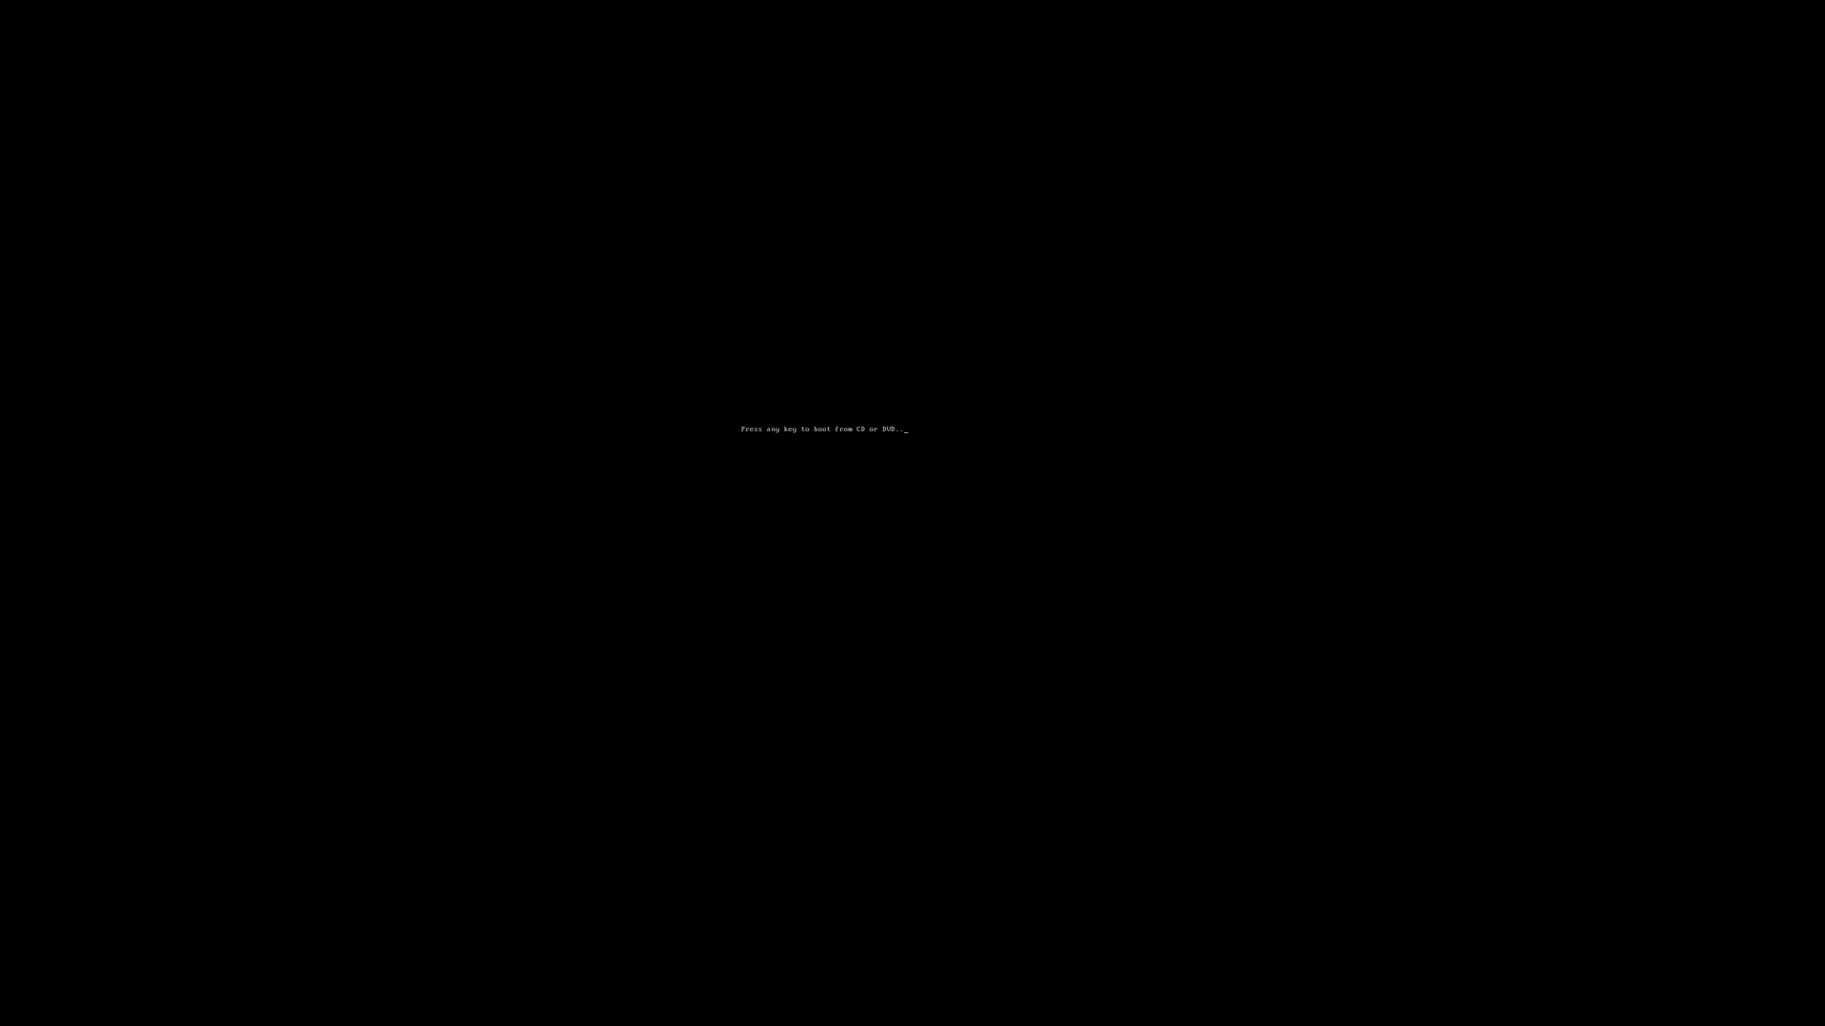
pyautogui.press('Return')
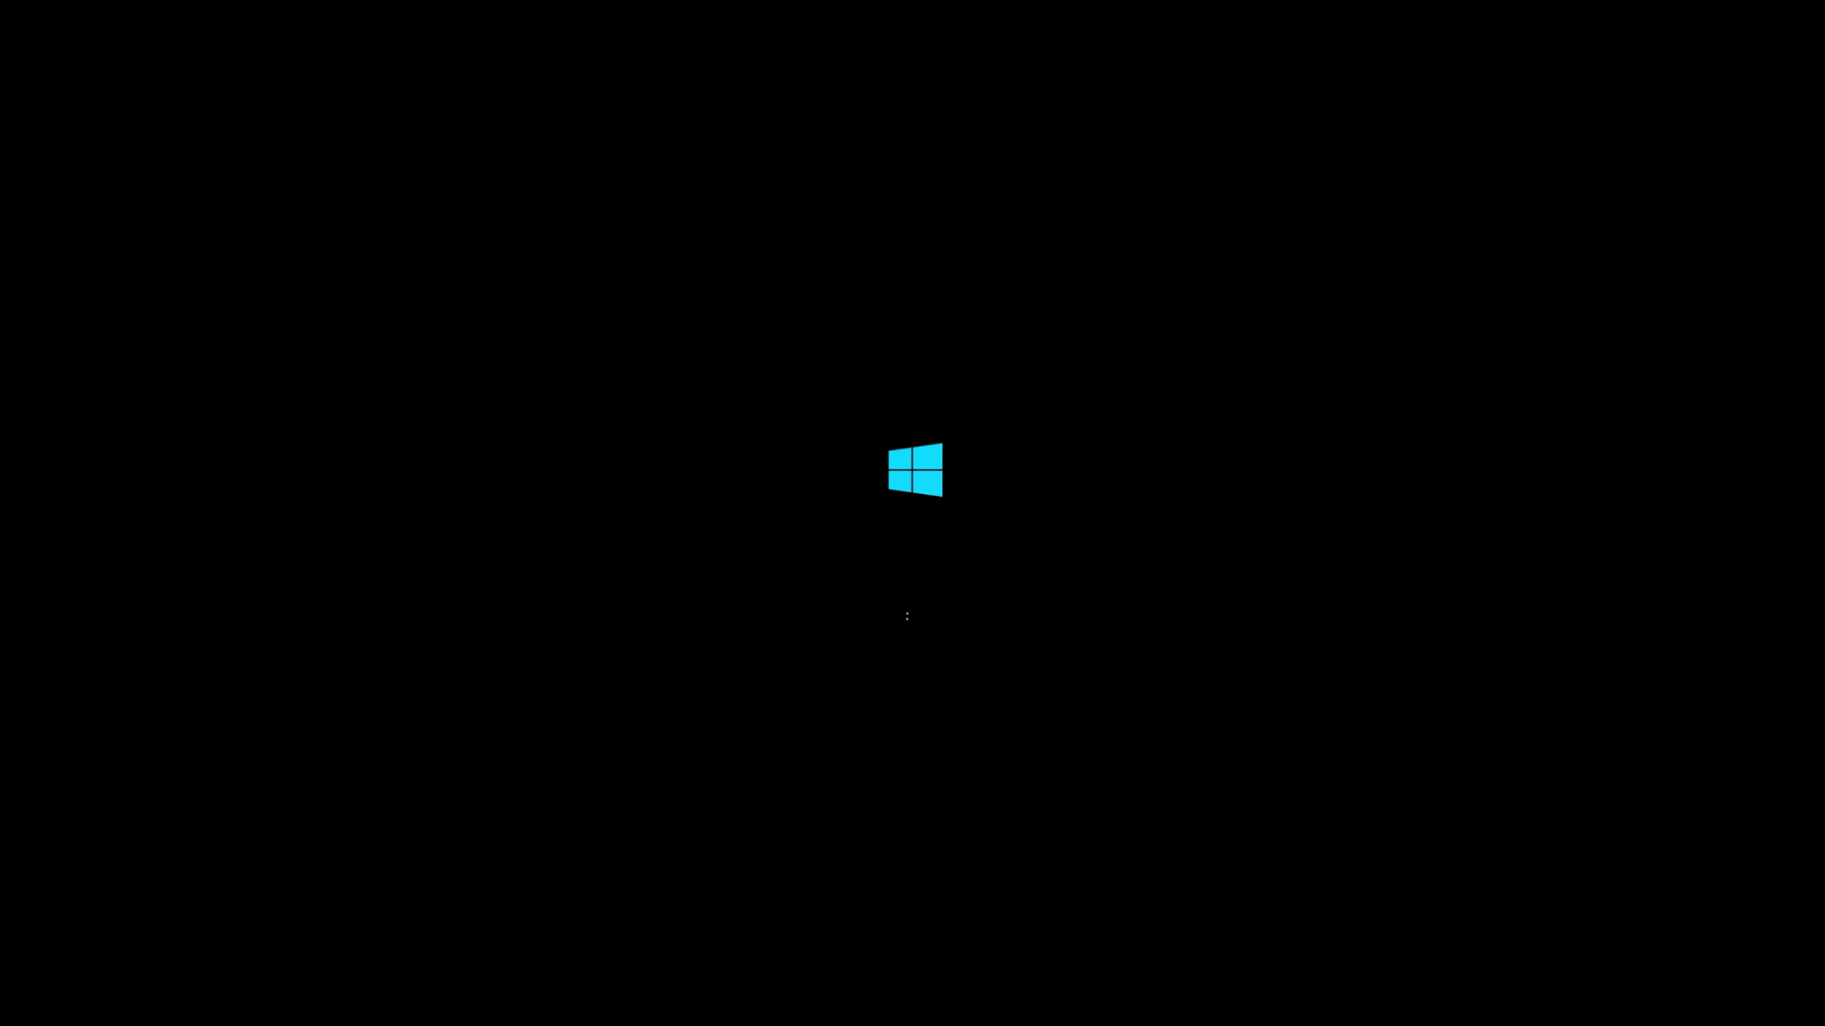